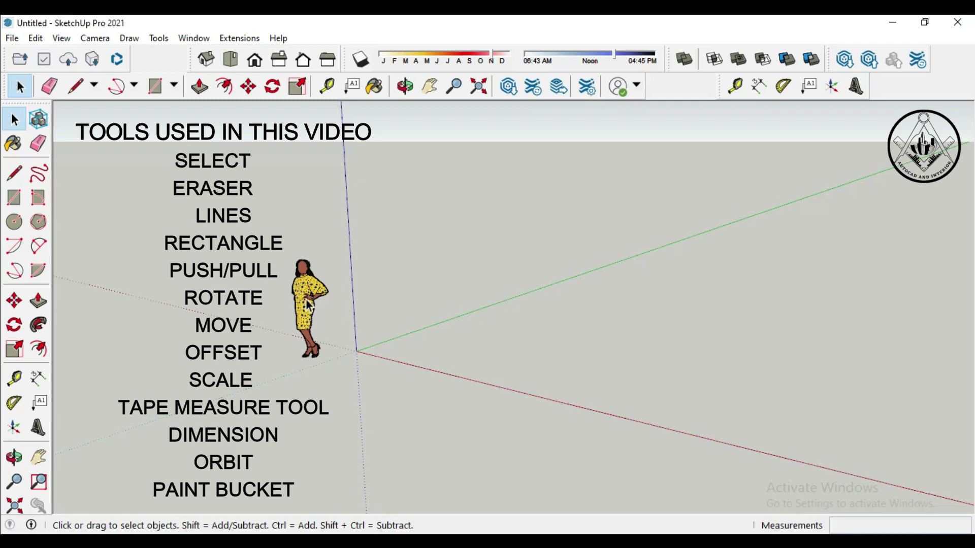
Step: Delete the default standing scale figure, leaving empty axes, and open the File menu
click(306, 303)
key(Delete)
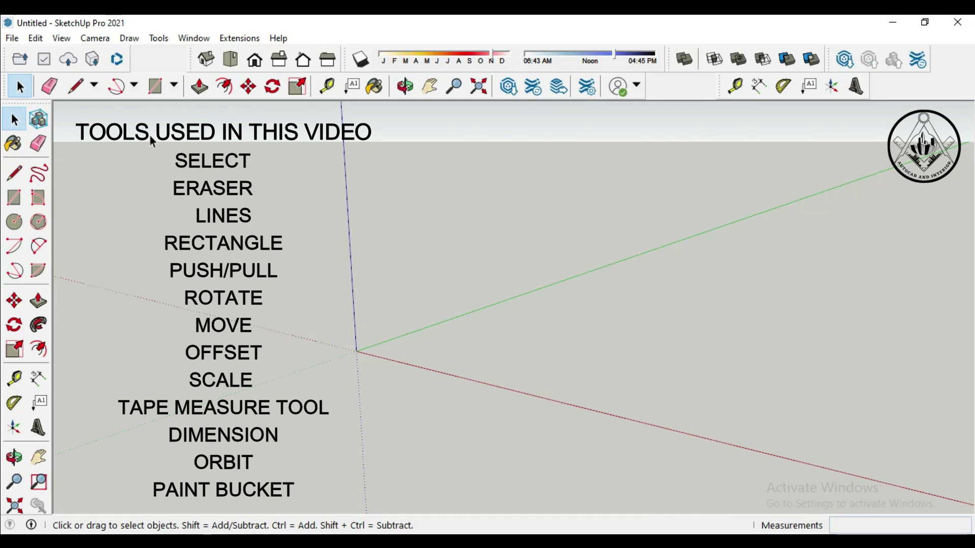
click(19, 38)
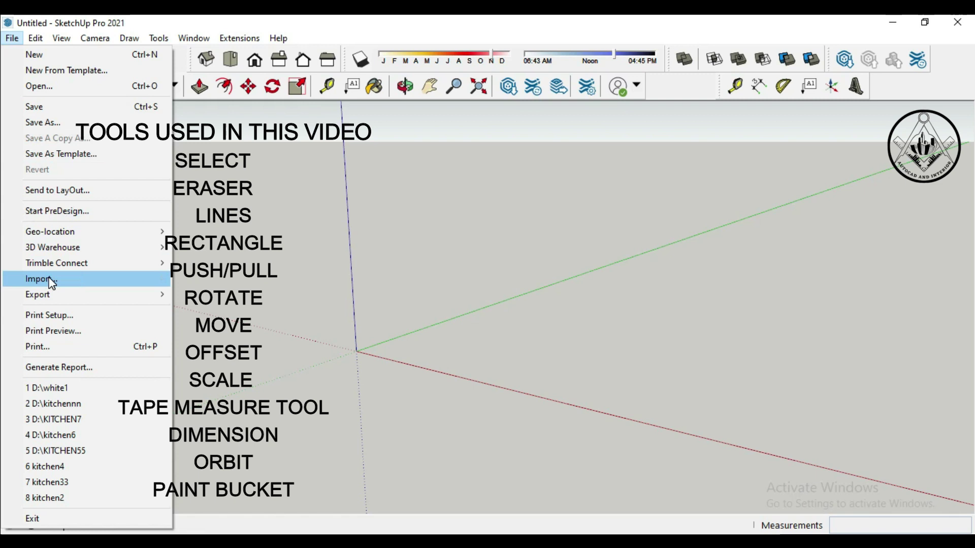
Step: Import the '3d kitchen' drawing from Downloads and dismiss the Import Results summary
click(50, 276)
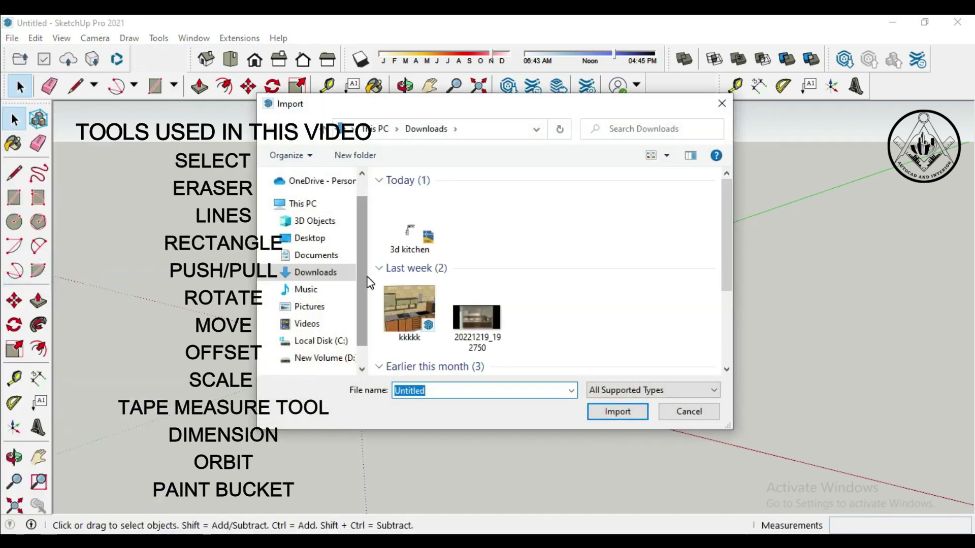
click(417, 239)
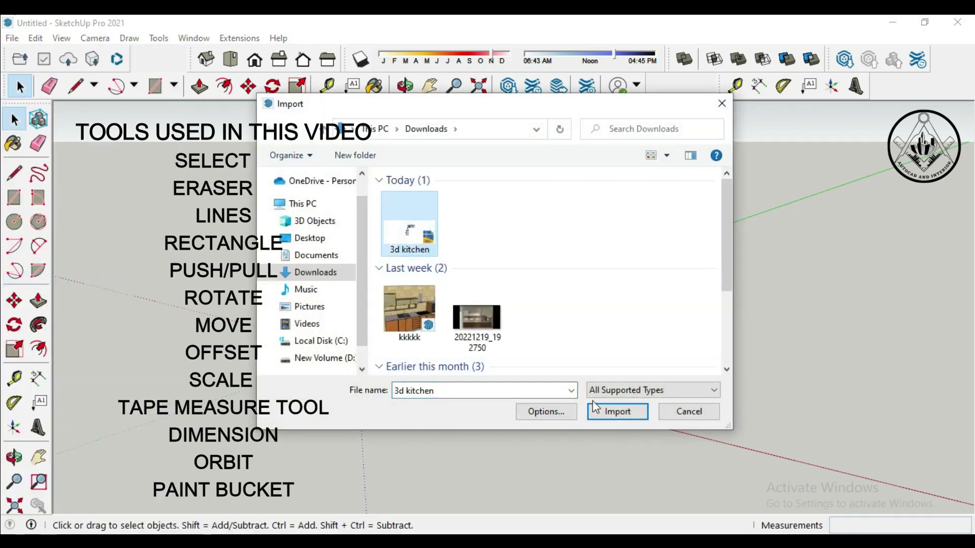
click(617, 413)
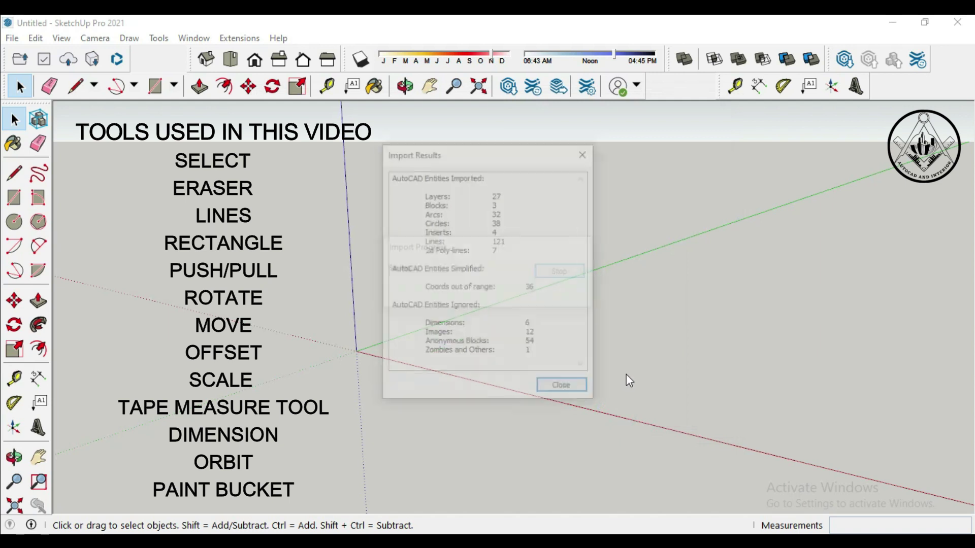
click(567, 393)
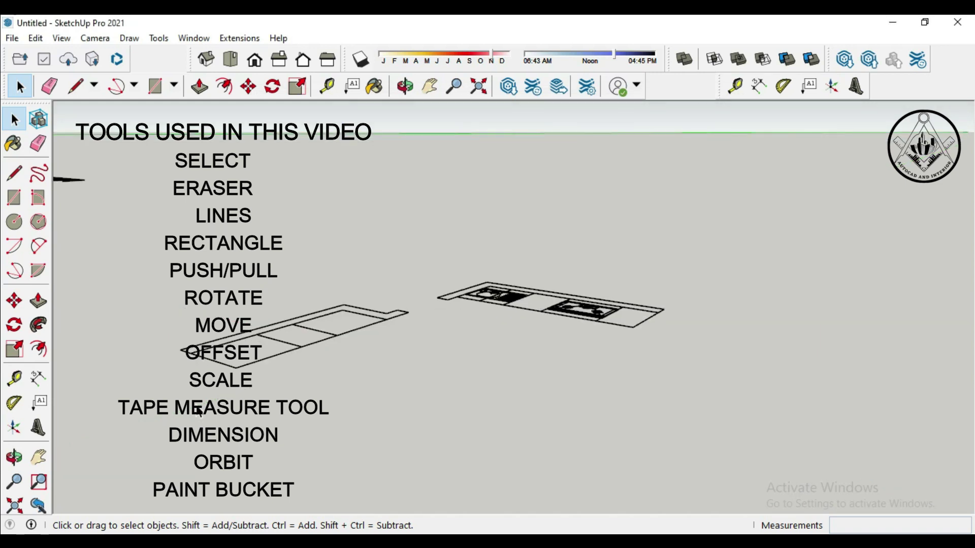
Step: Trace the right counter's back-strip edges with the Line tool until it closes into a face
click(14, 173)
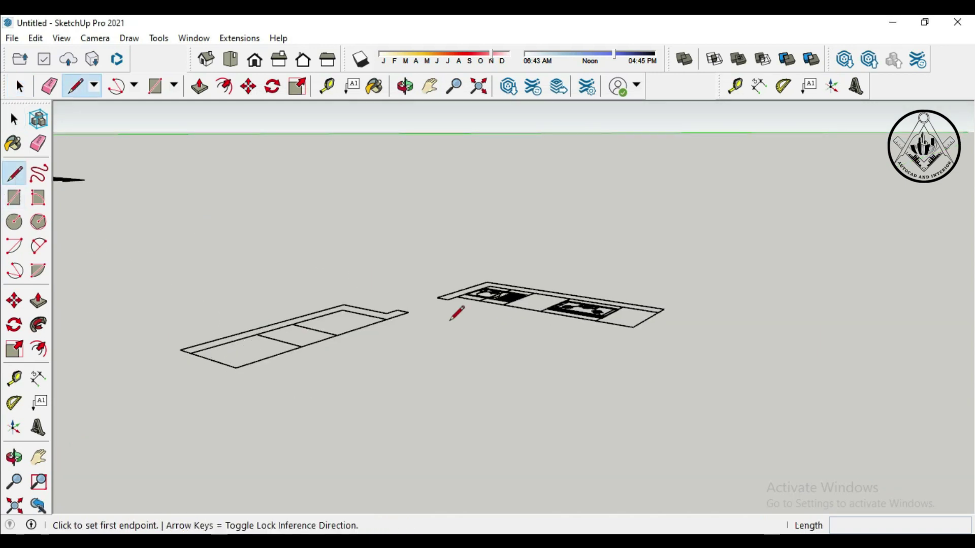
click(445, 300)
click(437, 296)
click(486, 282)
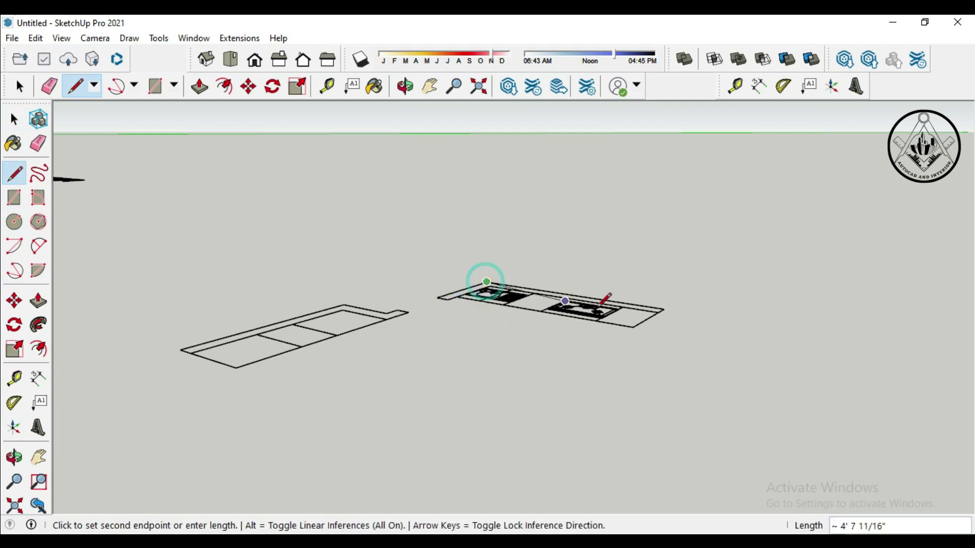
click(662, 310)
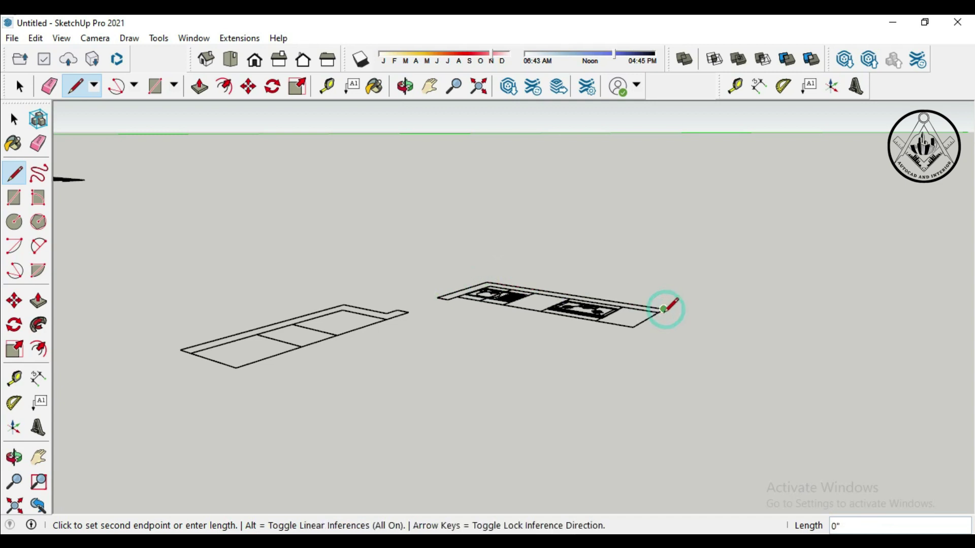
scroll(662, 309, up, 2)
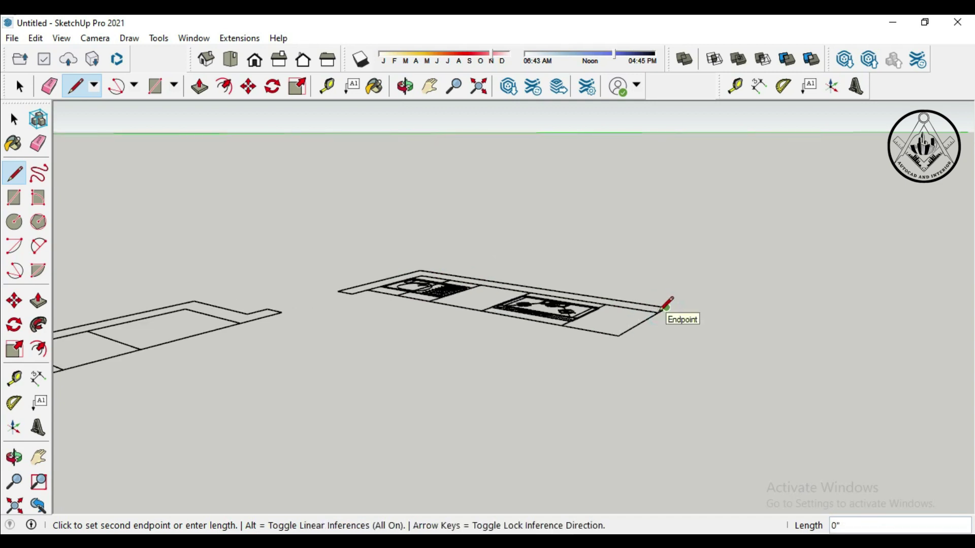
scroll(662, 310, up, 2)
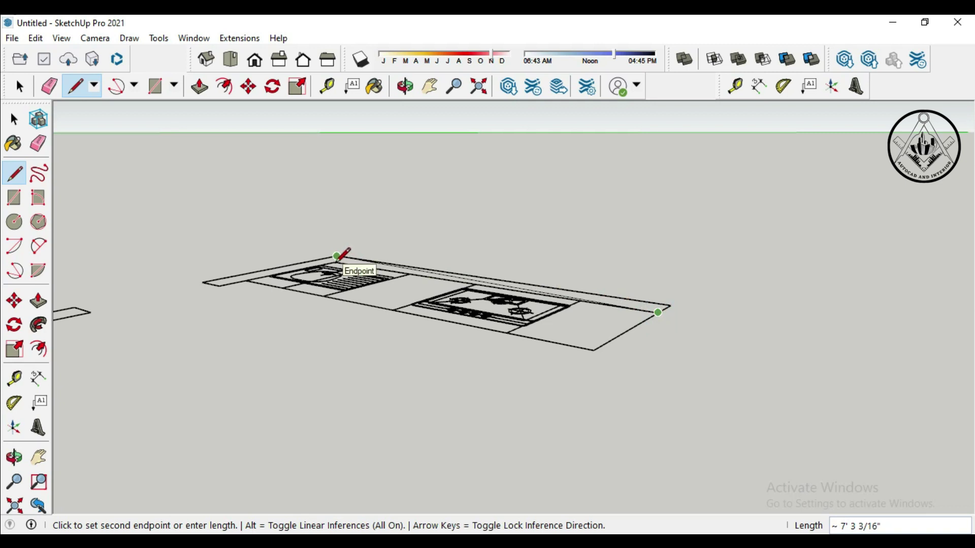
scroll(337, 256, up, 2)
click(335, 262)
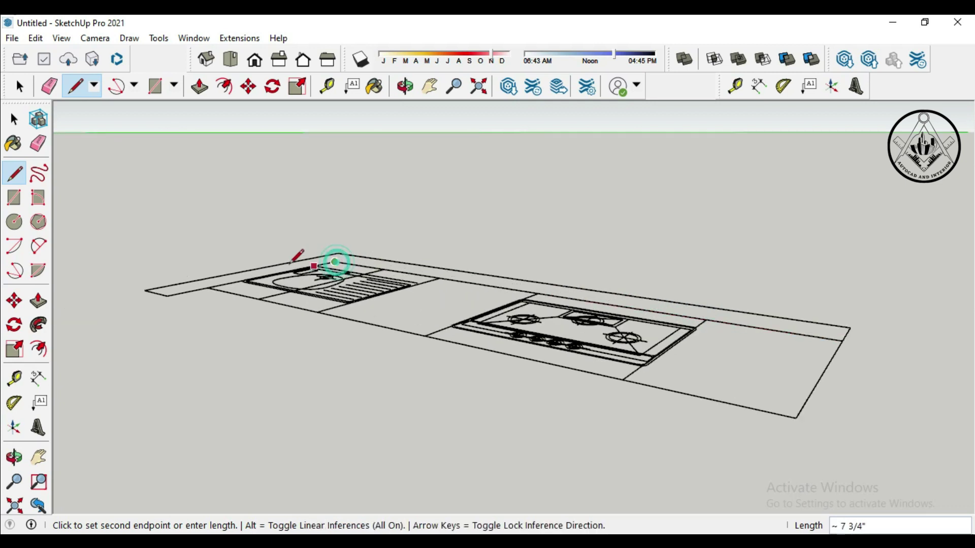
click(167, 296)
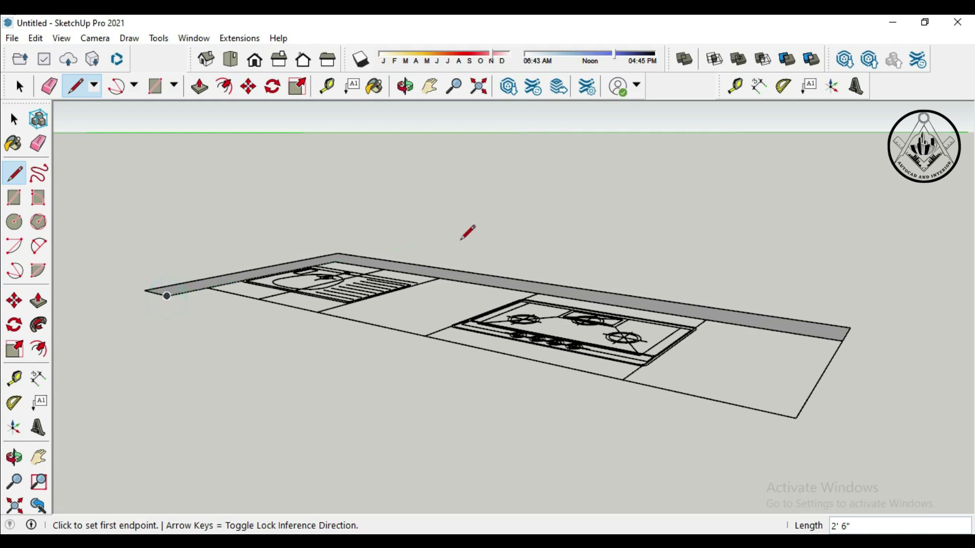
scroll(614, 242, down, 3)
scroll(616, 244, down, 2)
scroll(241, 280, up, 1)
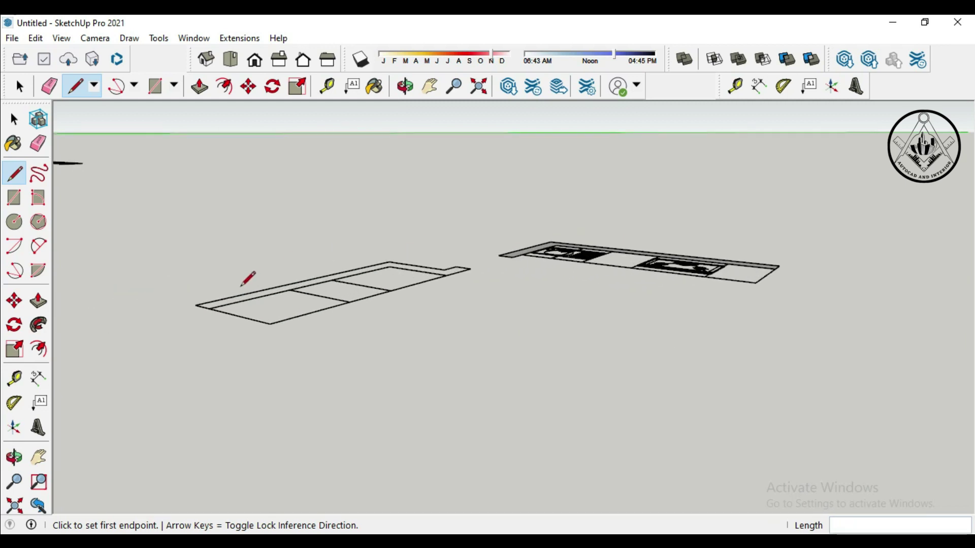
scroll(224, 289, up, 1)
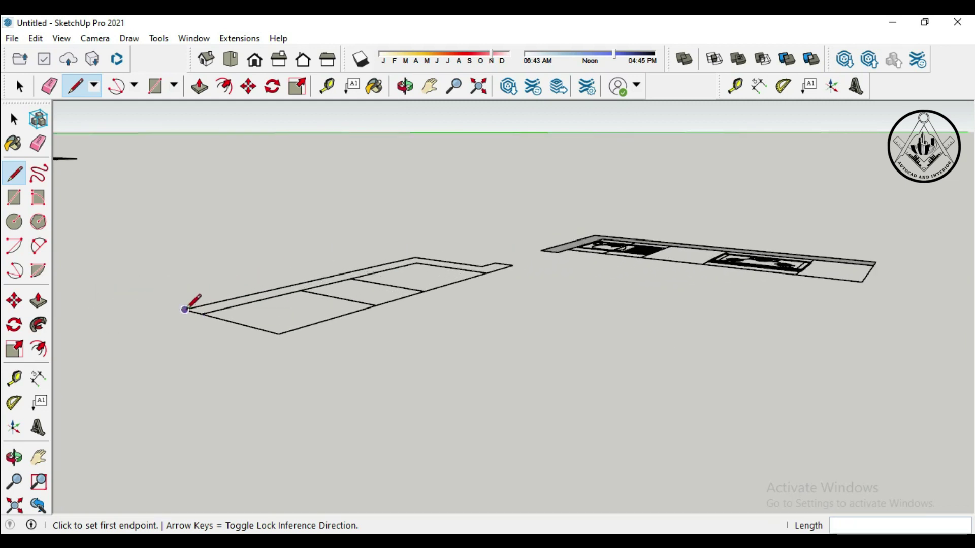
Step: Trace the left counter's back-strip edges so its outline forms a closed face
click(185, 309)
click(415, 258)
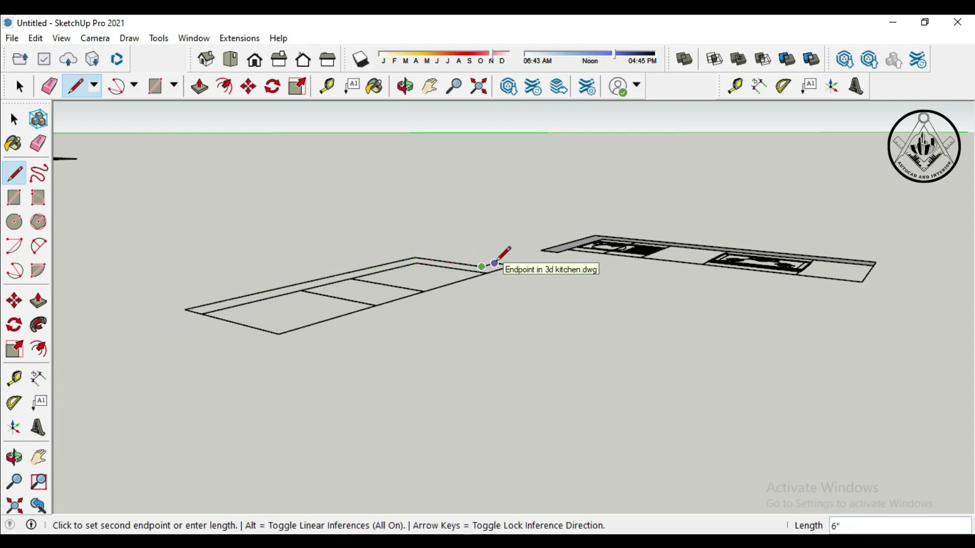
click(510, 267)
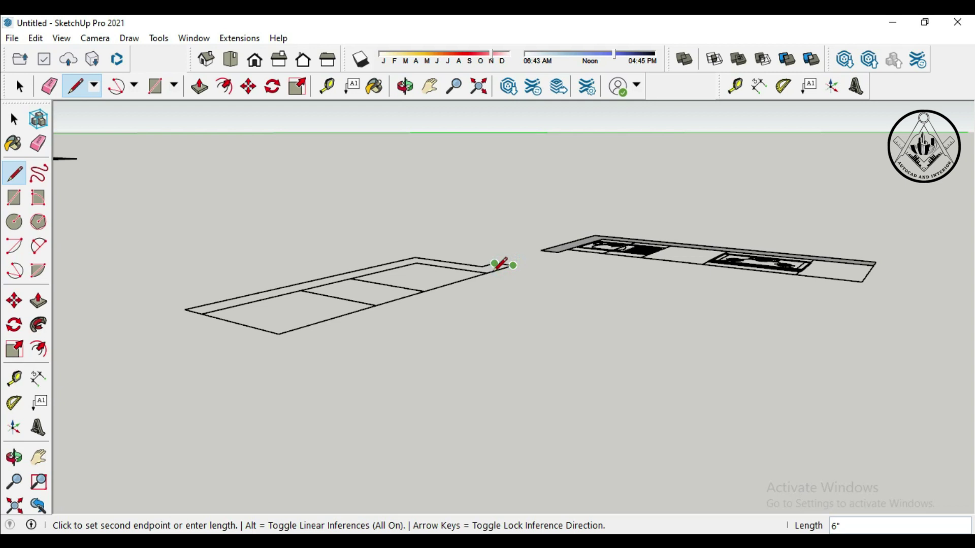
click(487, 272)
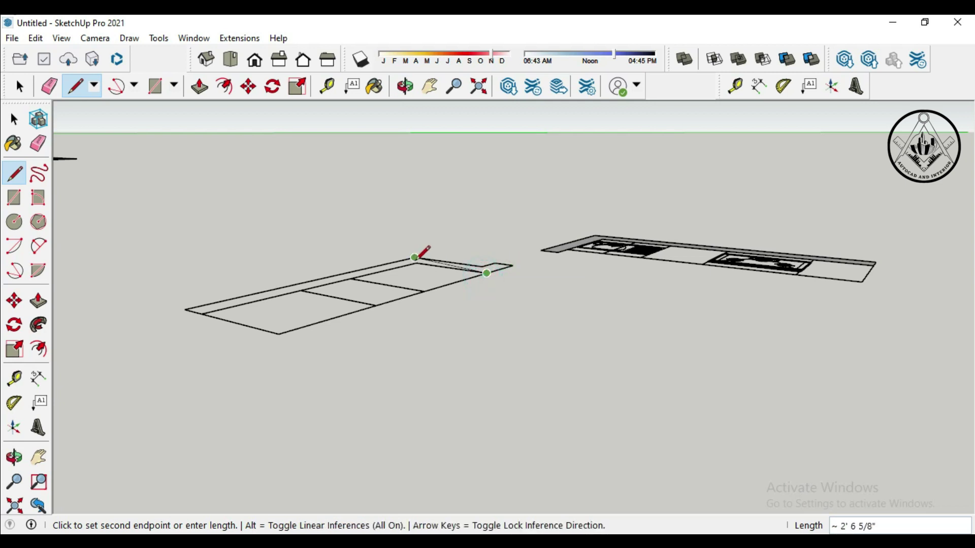
scroll(415, 258, up, 1)
scroll(414, 257, up, 1)
click(415, 258)
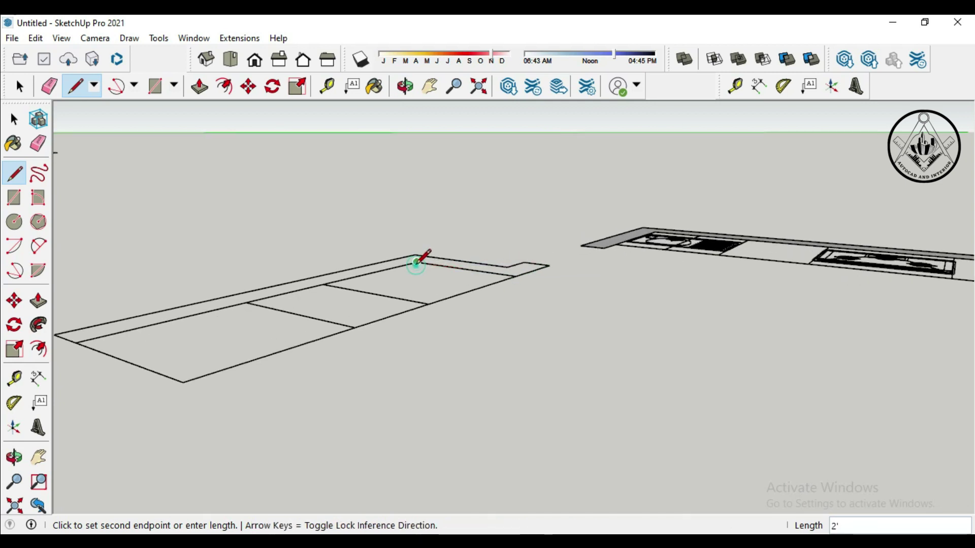
scroll(417, 263, down, 2)
click(192, 315)
click(175, 310)
scroll(326, 255, down, 2)
scroll(338, 265, down, 1)
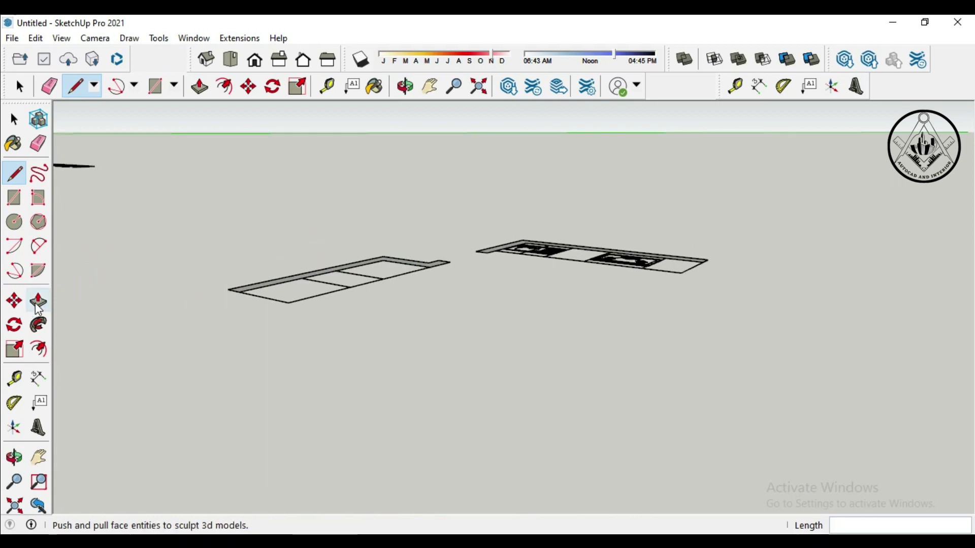
Step: Push/Pull the right counter's back strip up 8' into a tall wall
click(38, 300)
scroll(685, 252, up, 1)
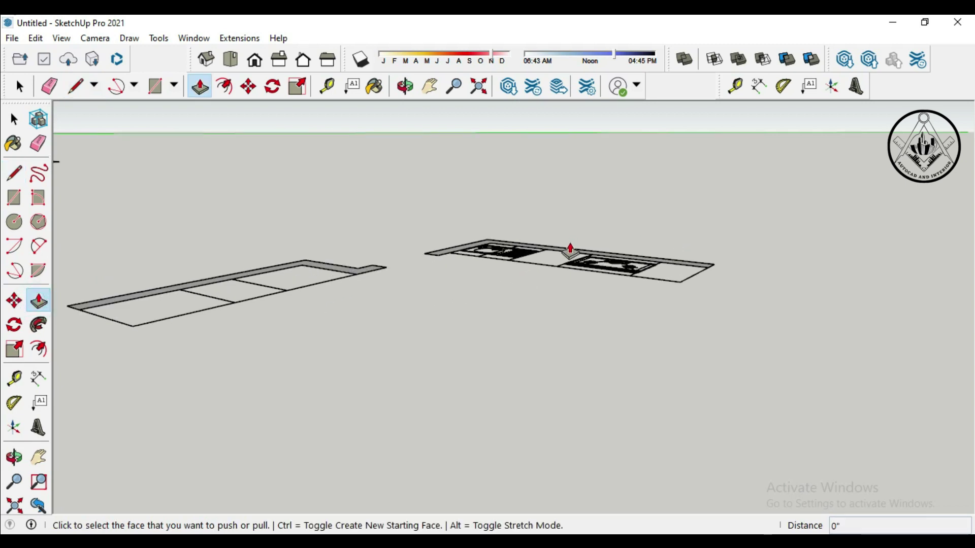
scroll(570, 250, up, 2)
scroll(734, 271, up, 1)
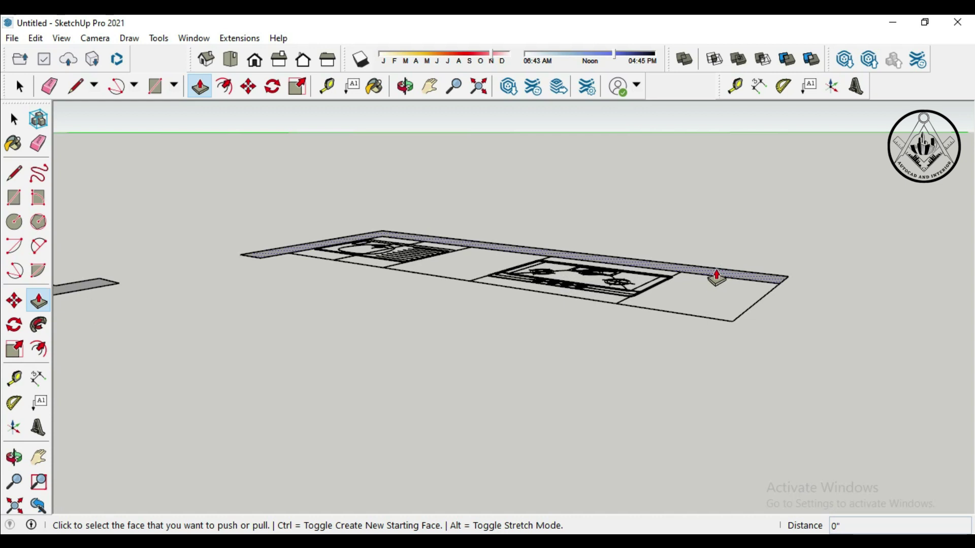
click(716, 276)
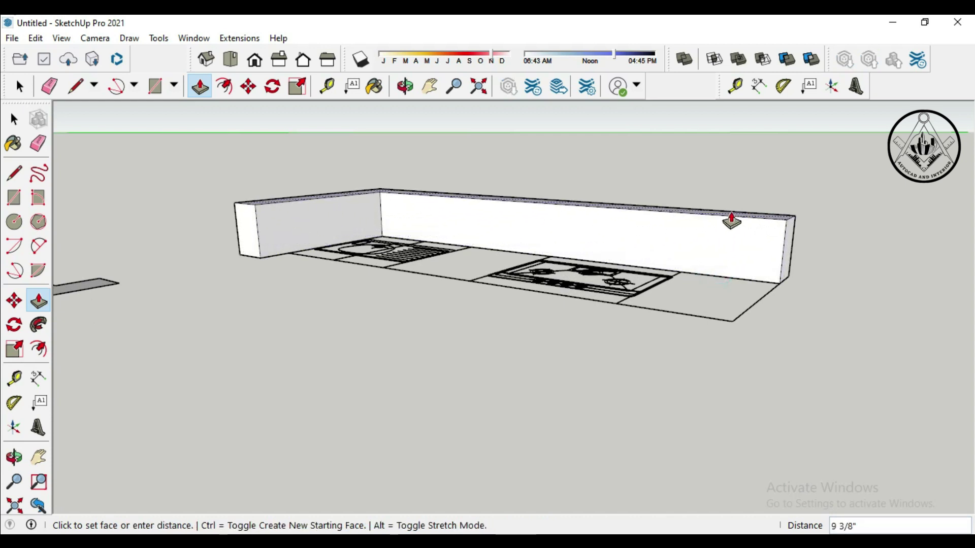
key(Return)
Step: Raise the left counter's back strip 8' and orbit to view both walls
scroll(810, 269, down, 2)
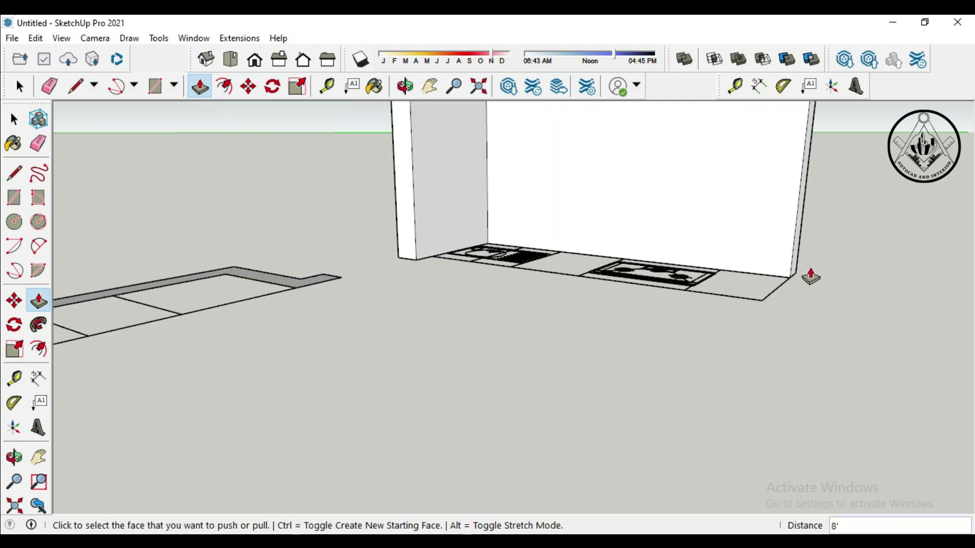
scroll(809, 276, down, 2)
scroll(436, 272, up, 2)
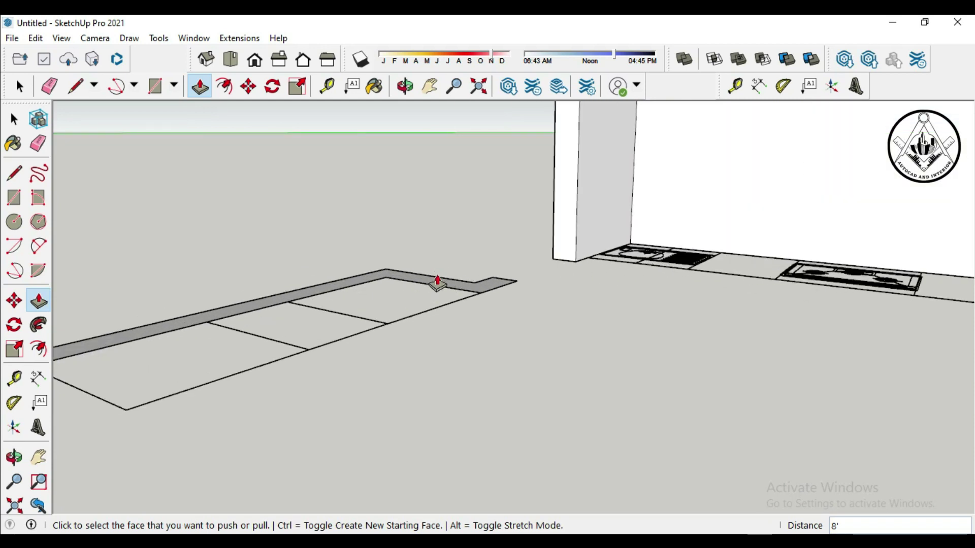
click(437, 284)
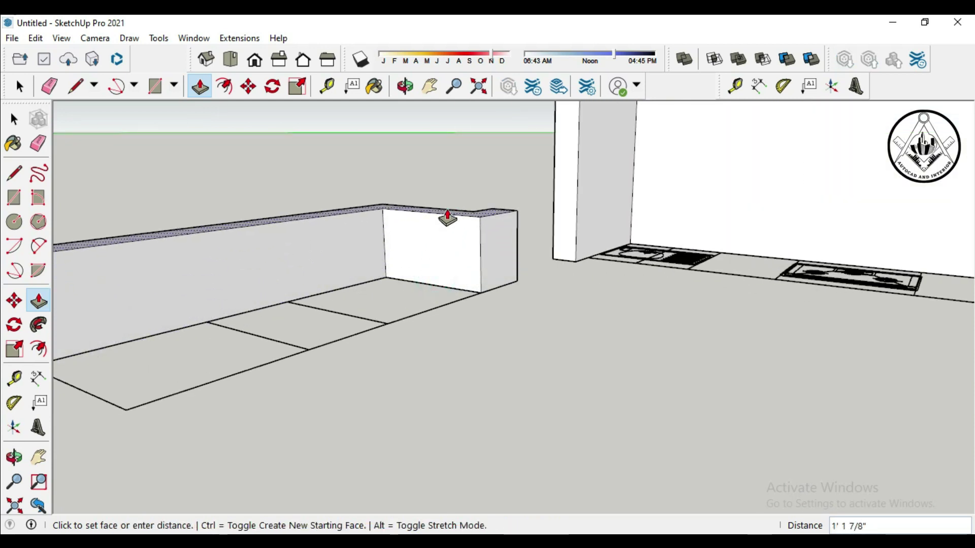
key(Return)
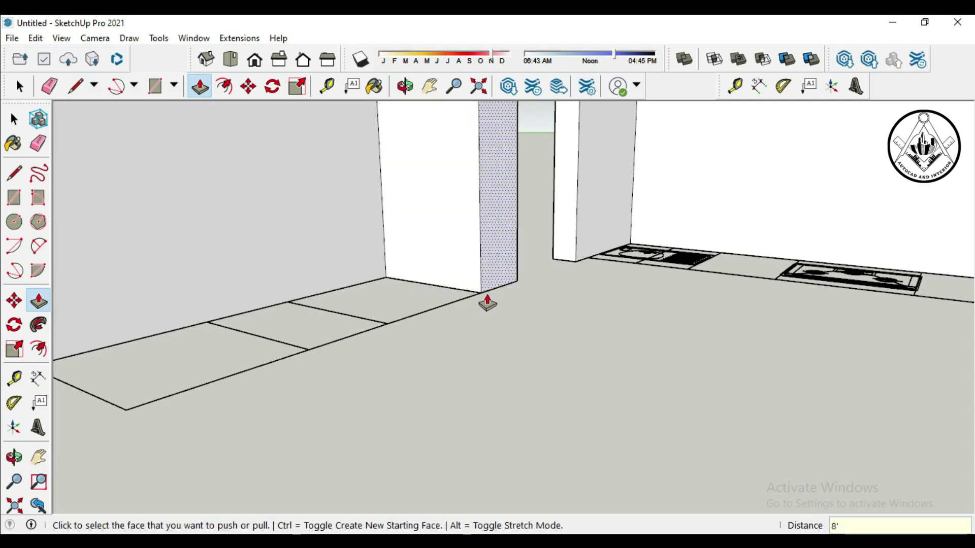
scroll(490, 315, down, 2)
scroll(500, 350, down, 1)
scroll(503, 358, down, 2)
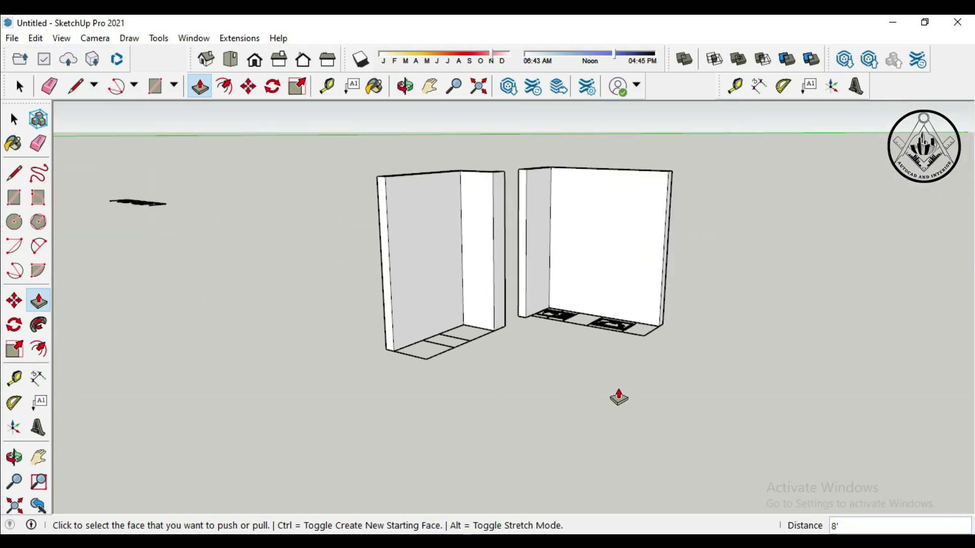
middle_drag(648, 392, 617, 407)
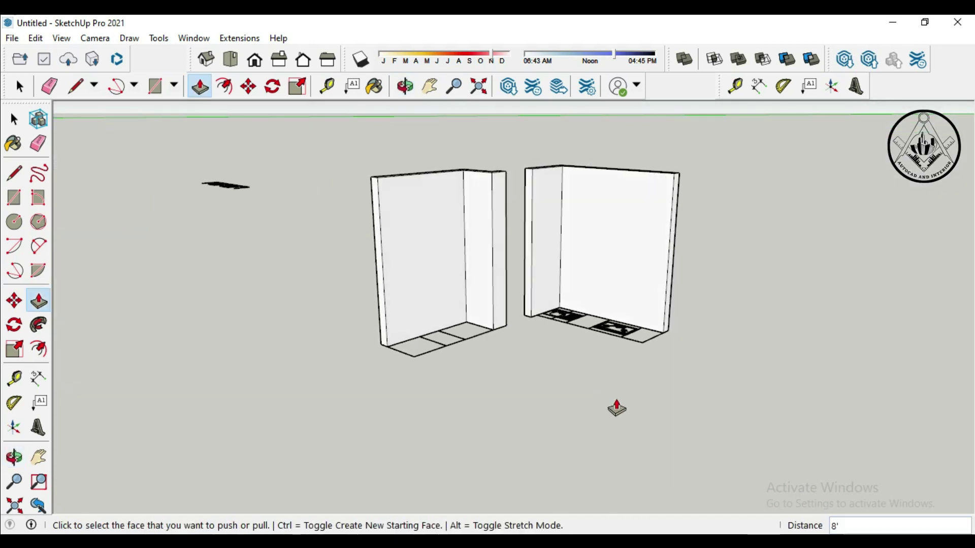
scroll(559, 406, up, 3)
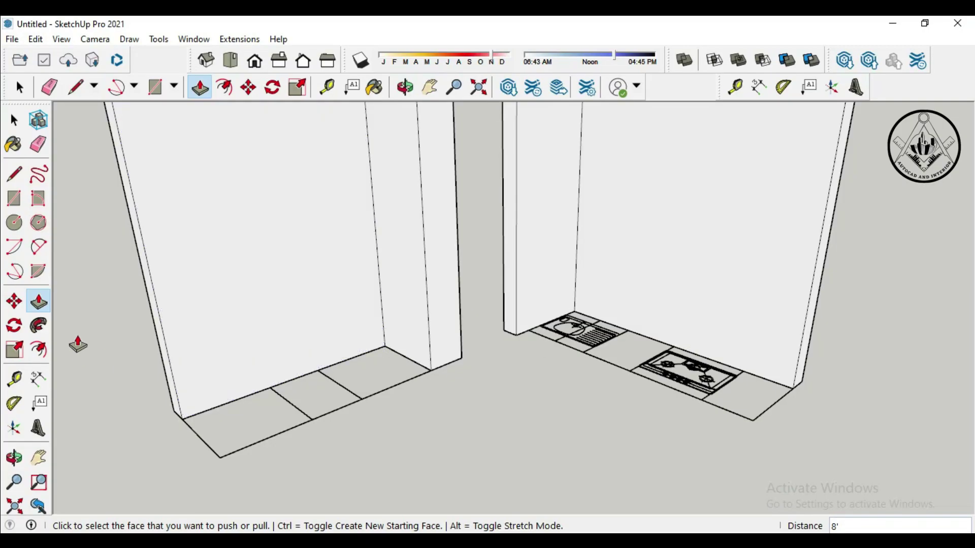
Step: Draw rectangles covering the floor areas of both corner units
click(14, 198)
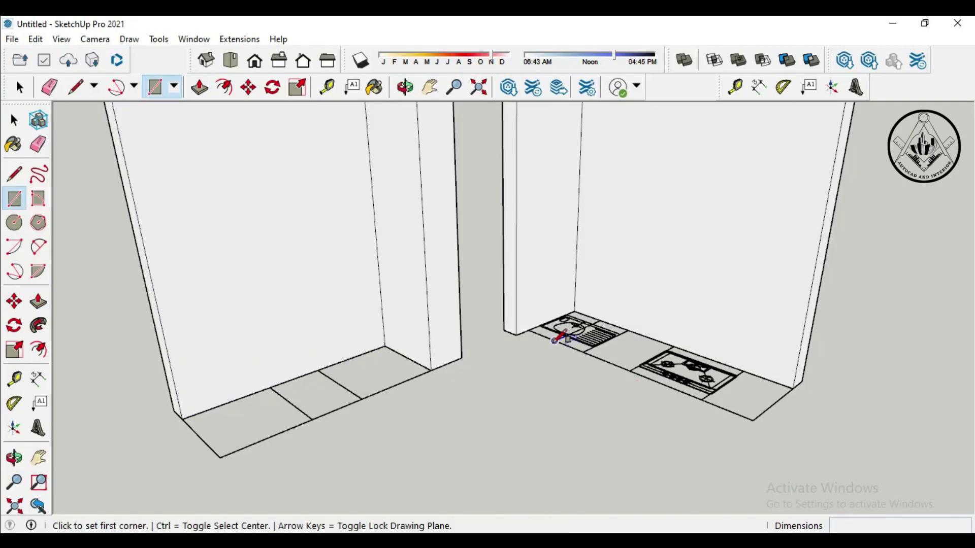
click(529, 331)
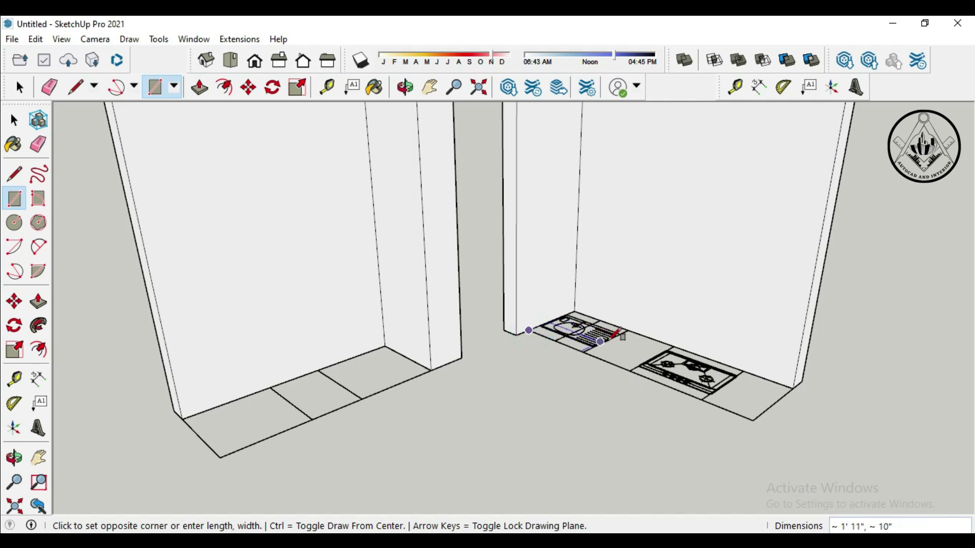
click(792, 387)
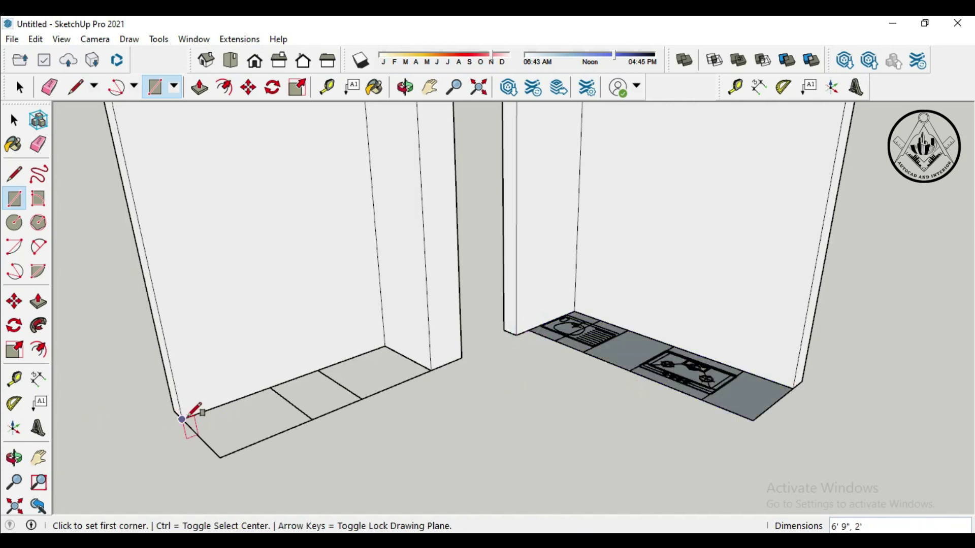
click(182, 419)
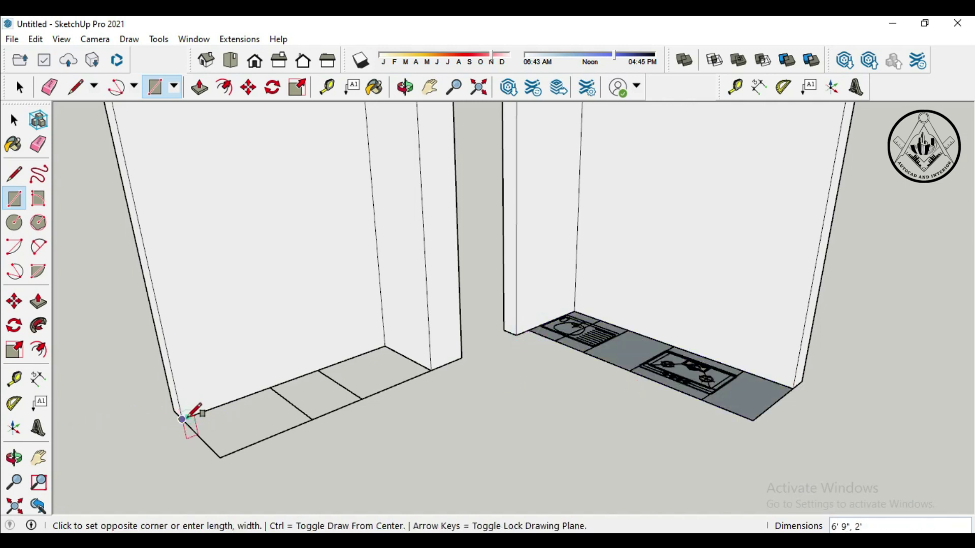
click(431, 370)
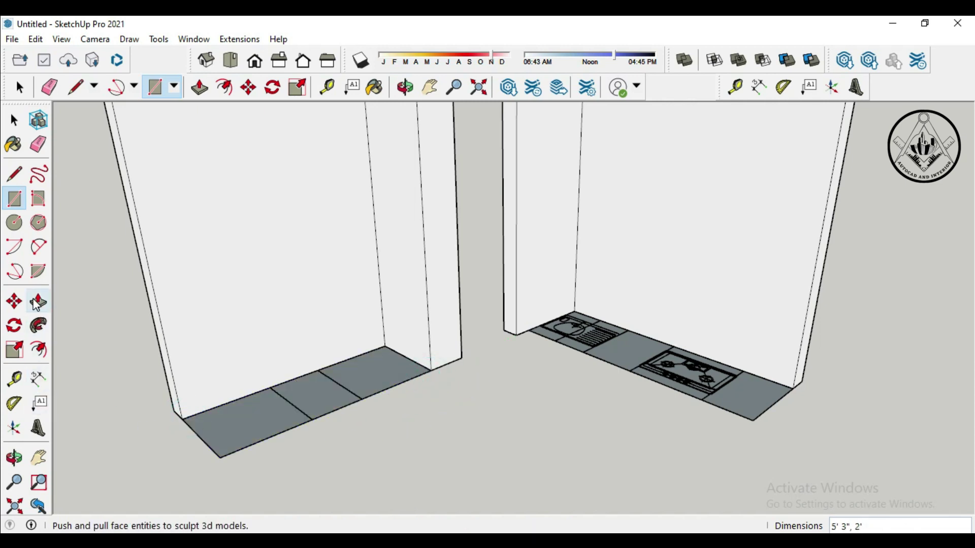
Step: Push/Pull both floor rectangles up 4" into base slabs
click(36, 303)
click(621, 348)
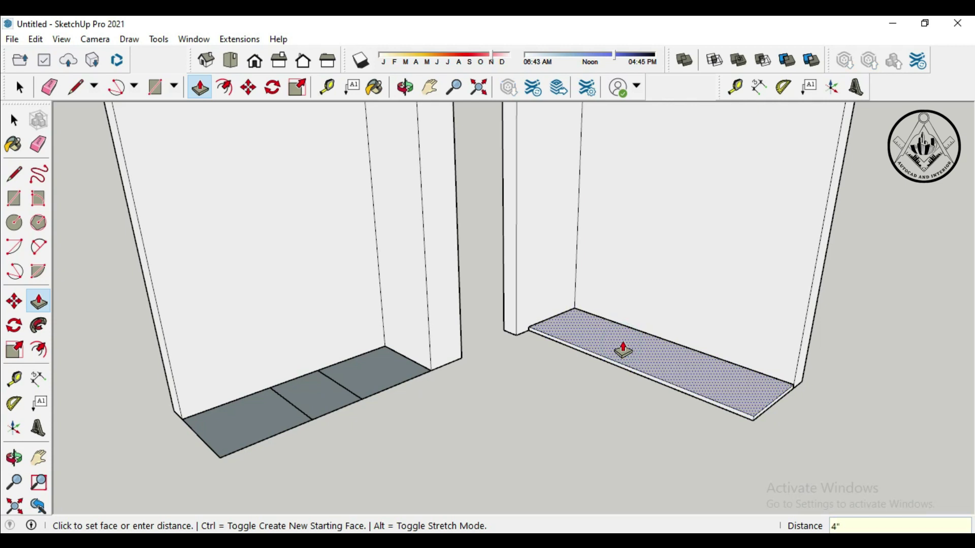
click(623, 350)
click(373, 385)
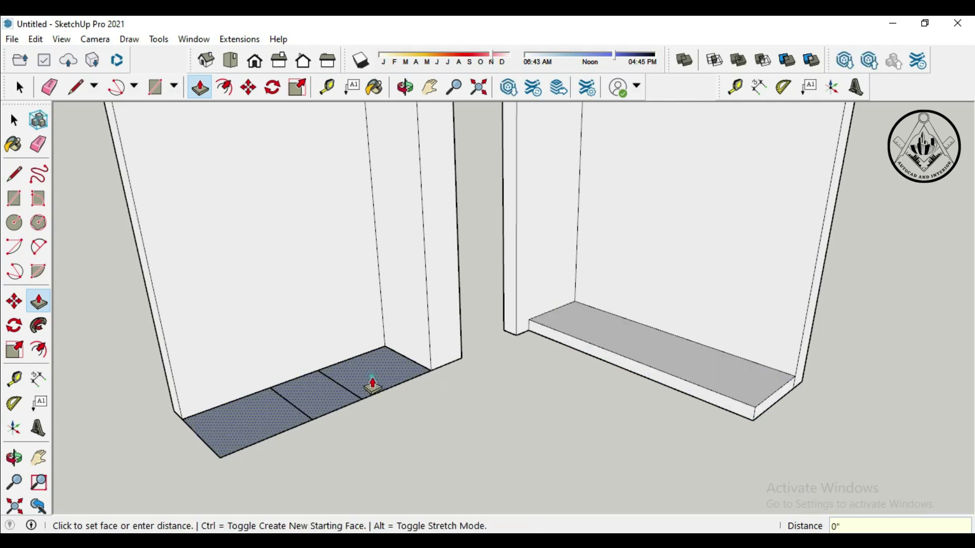
click(373, 382)
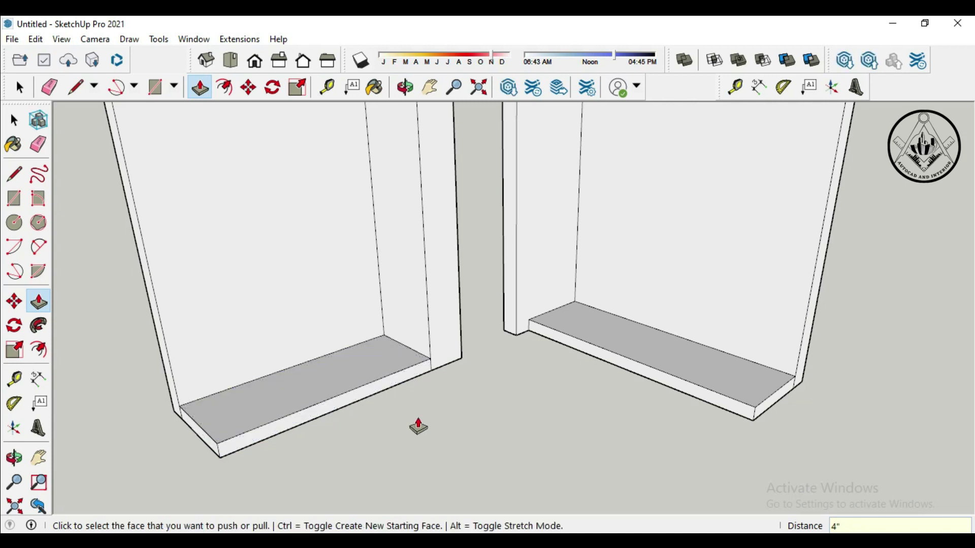
Step: Place the first Tape Measure guides across the right slab, including one at 1'
key(space)
scroll(623, 269, down, 5)
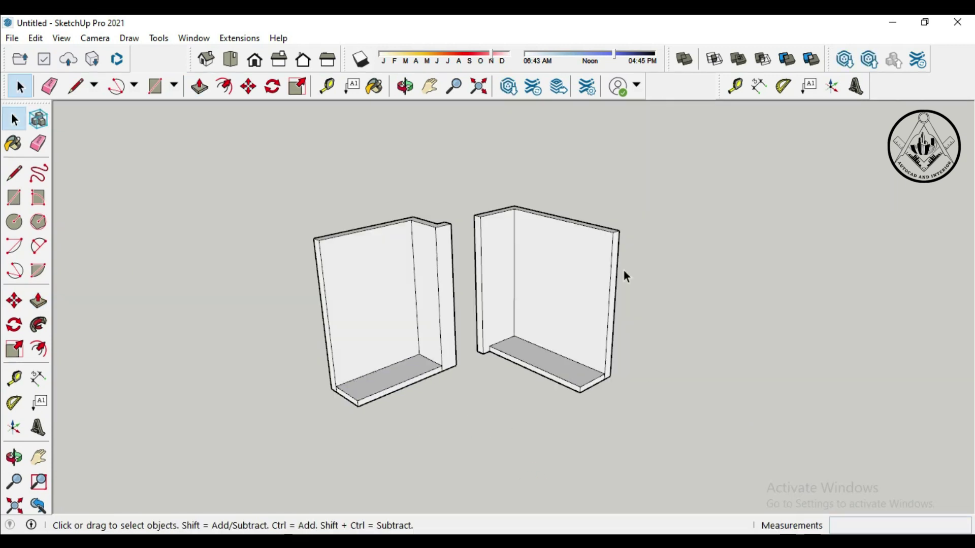
scroll(523, 368, up, 2)
scroll(489, 364, up, 3)
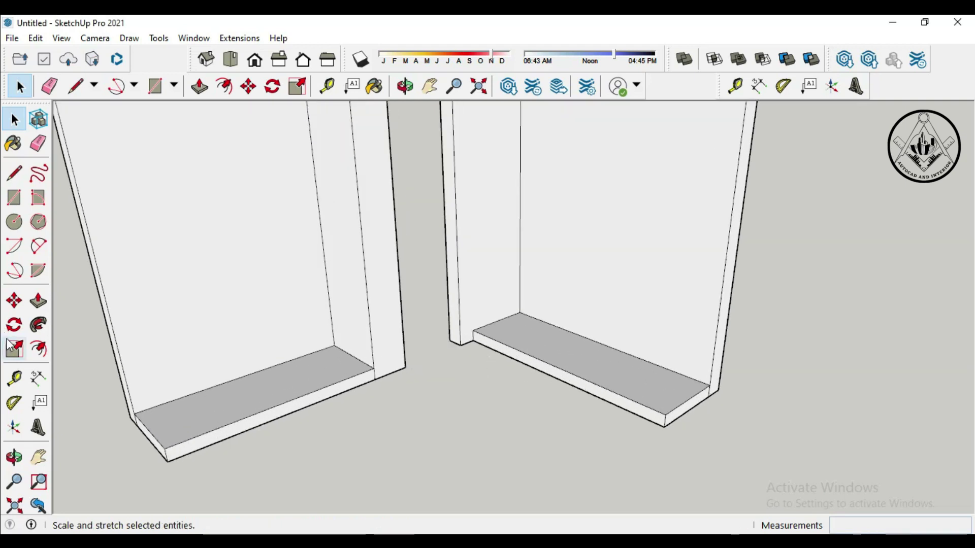
click(14, 379)
scroll(484, 348, up, 1)
scroll(484, 346, up, 1)
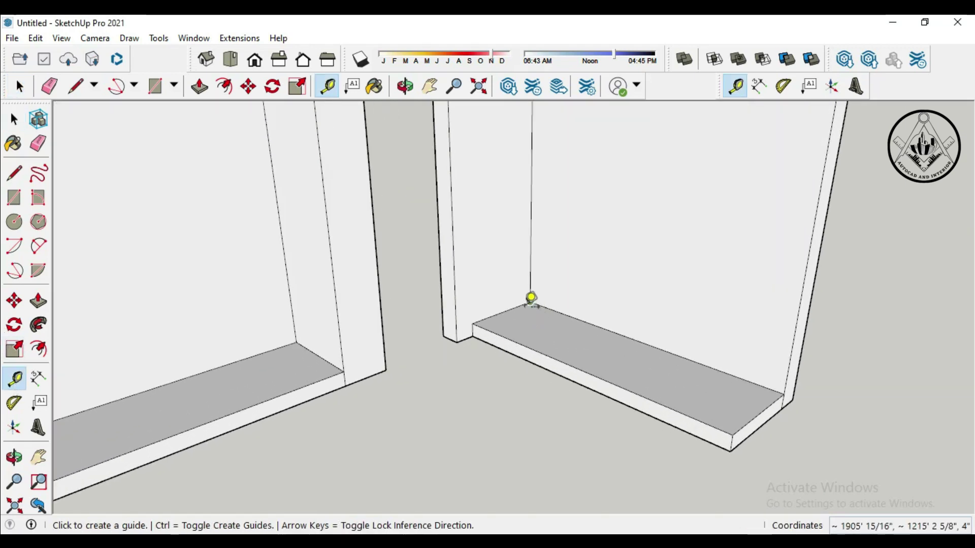
click(512, 309)
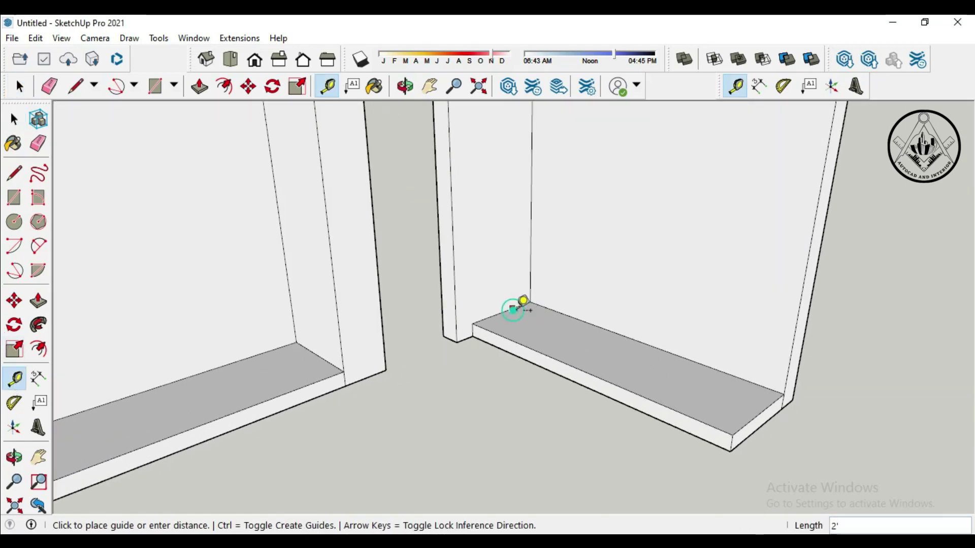
click(558, 327)
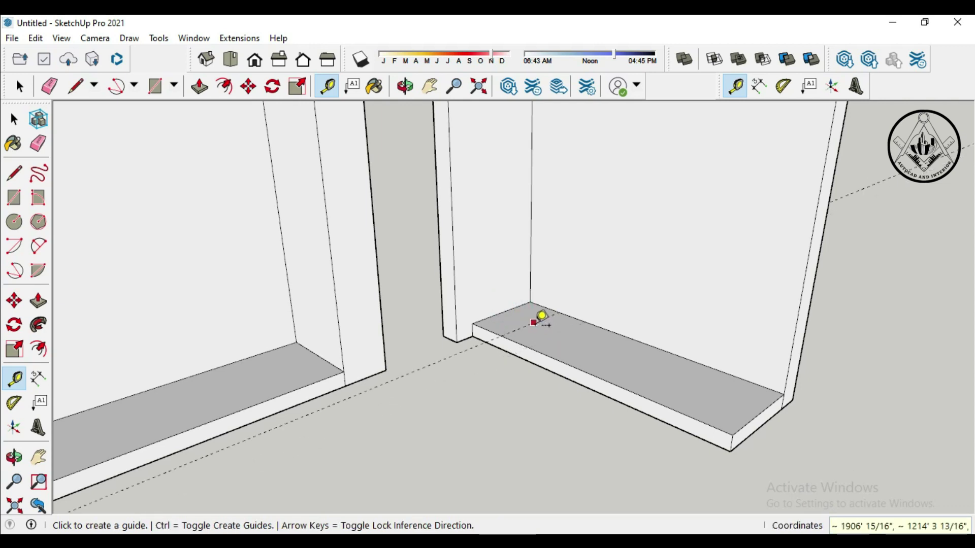
click(533, 323)
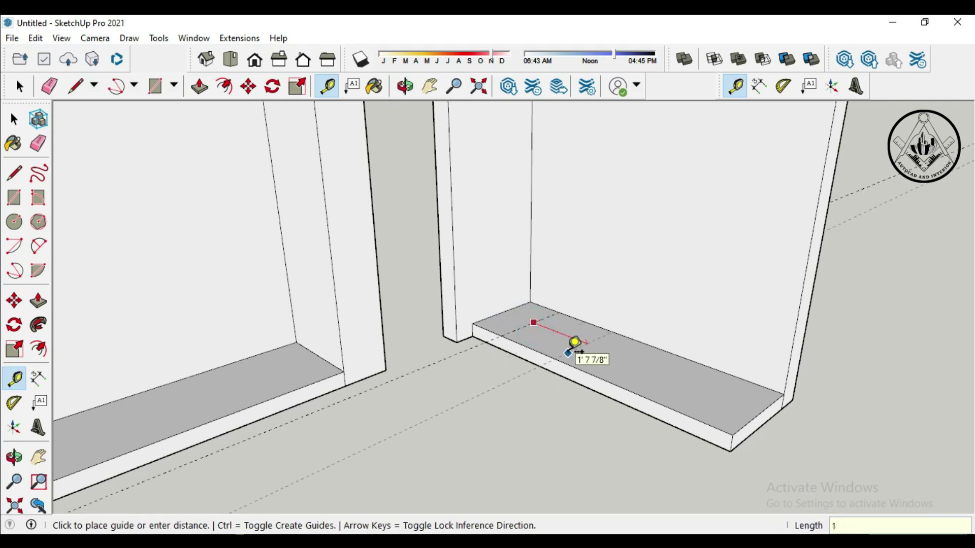
text(')
key(Return)
Step: Add further right-slab guides at 18", 2' and 1' 3" intervals
click(562, 336)
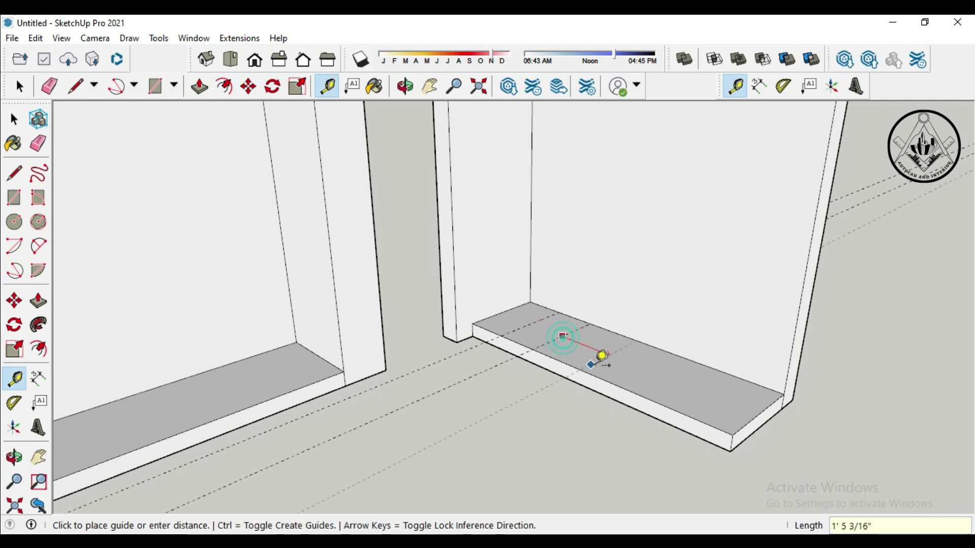
text(18)
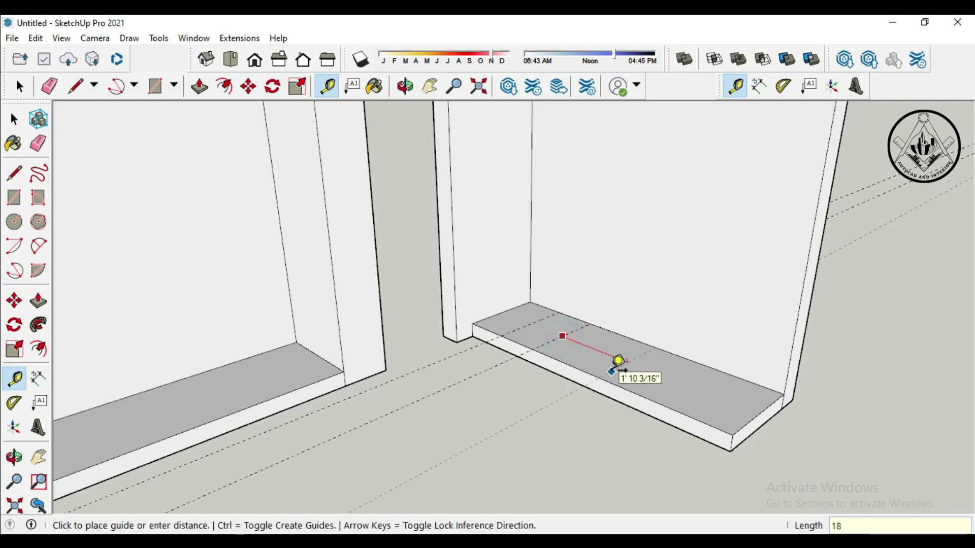
key(Return)
click(612, 358)
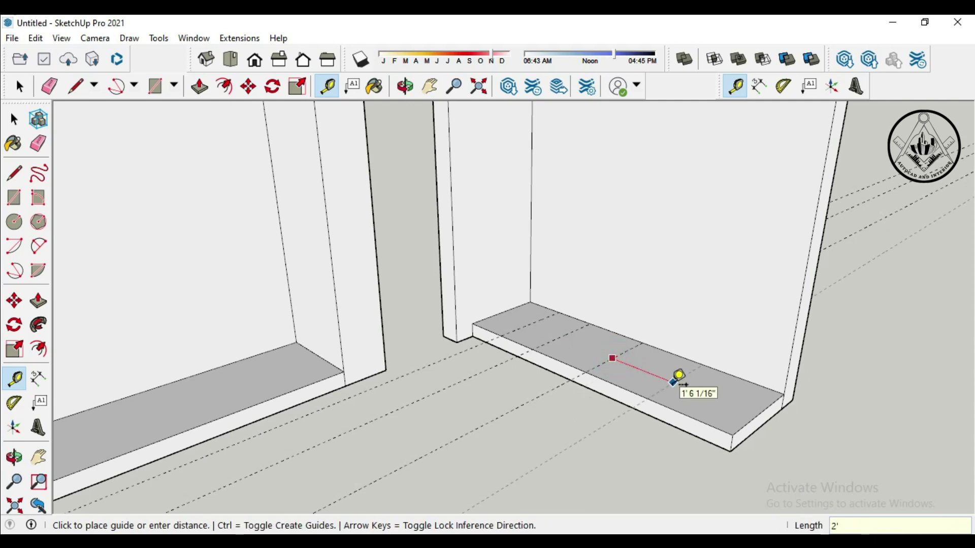
key(Return)
click(692, 394)
text(1' 3")
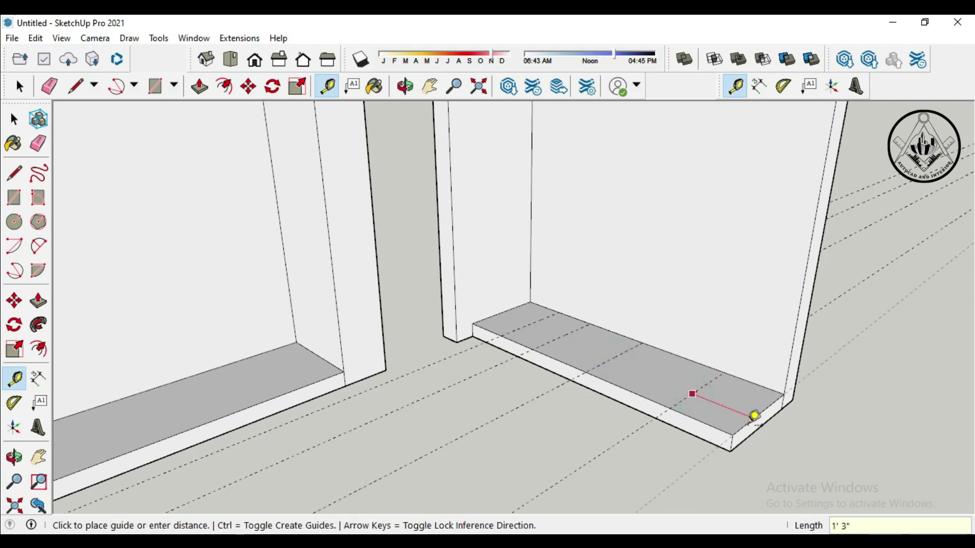
click(631, 365)
scroll(641, 340, down, 1)
scroll(583, 341, down, 1)
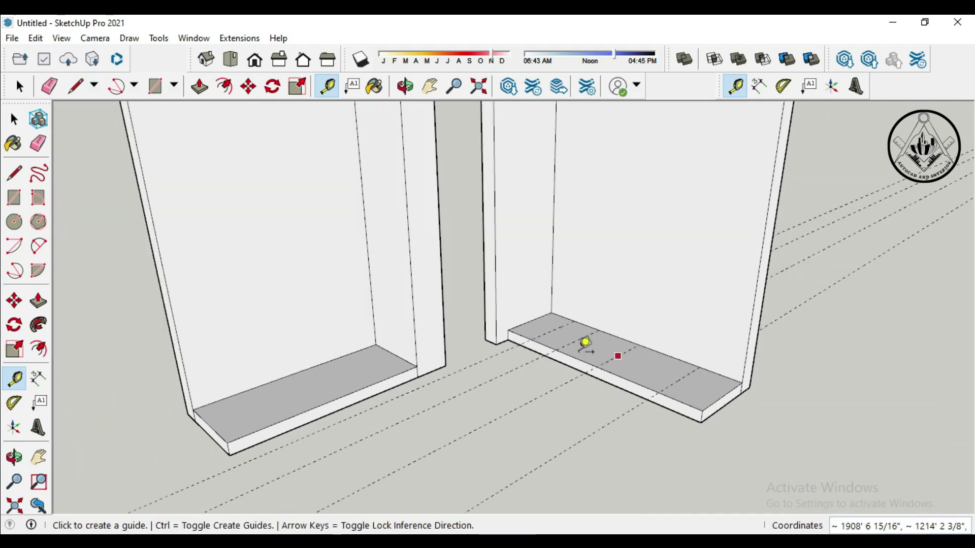
scroll(374, 348, up, 1)
Step: Place guides across the left slab, including one 15" further along
click(406, 354)
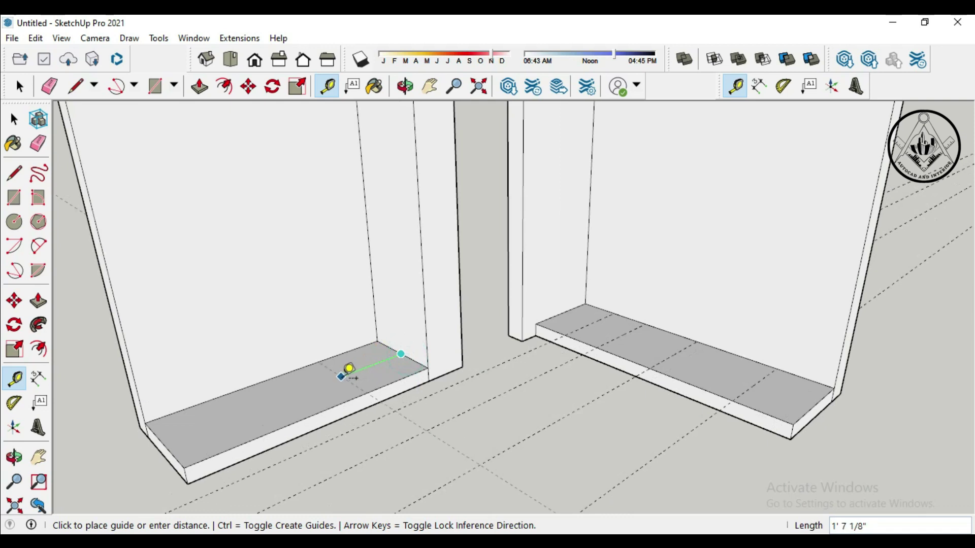
key(Return)
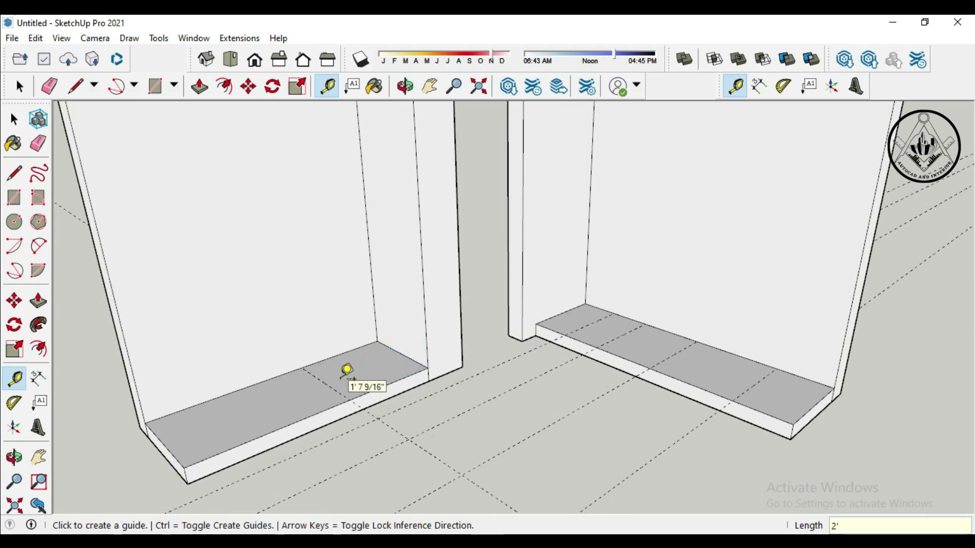
click(317, 379)
text(15)
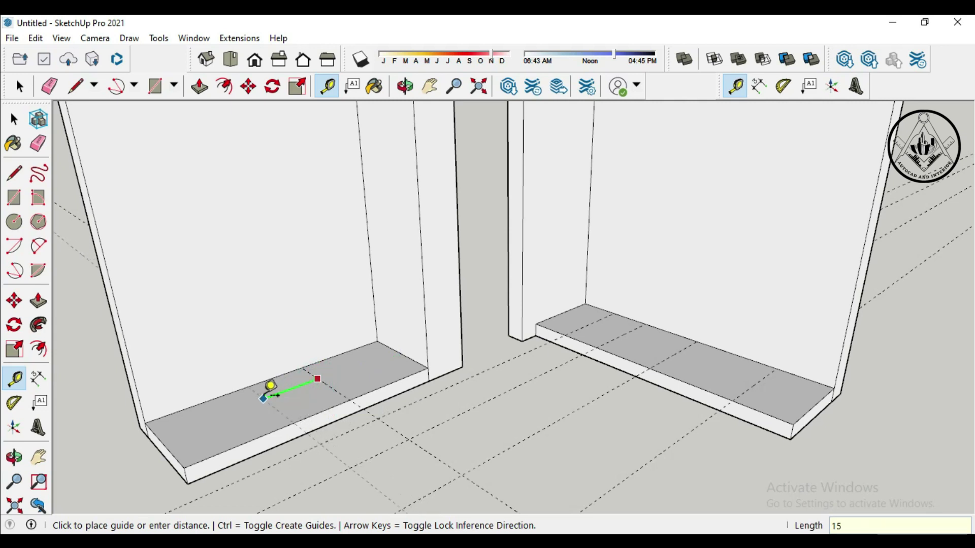
key(Return)
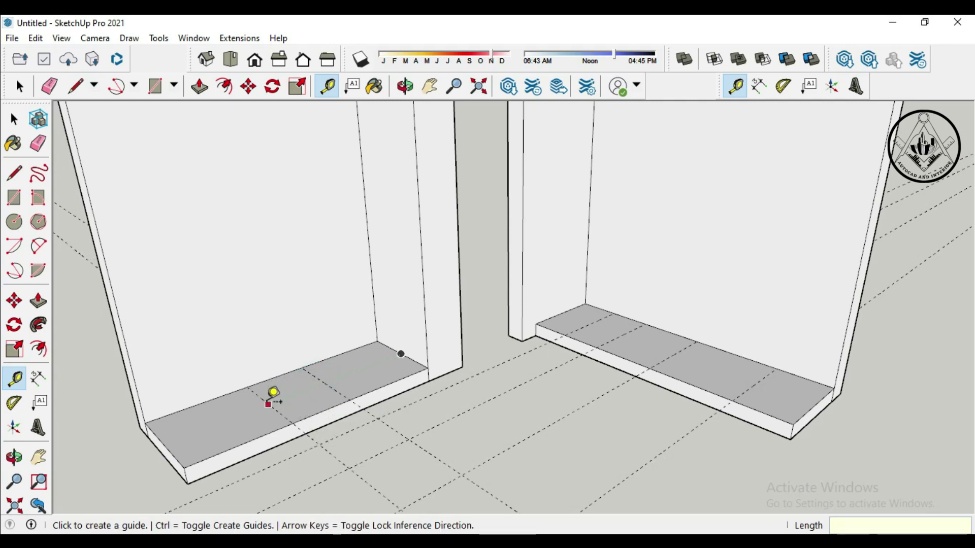
click(255, 394)
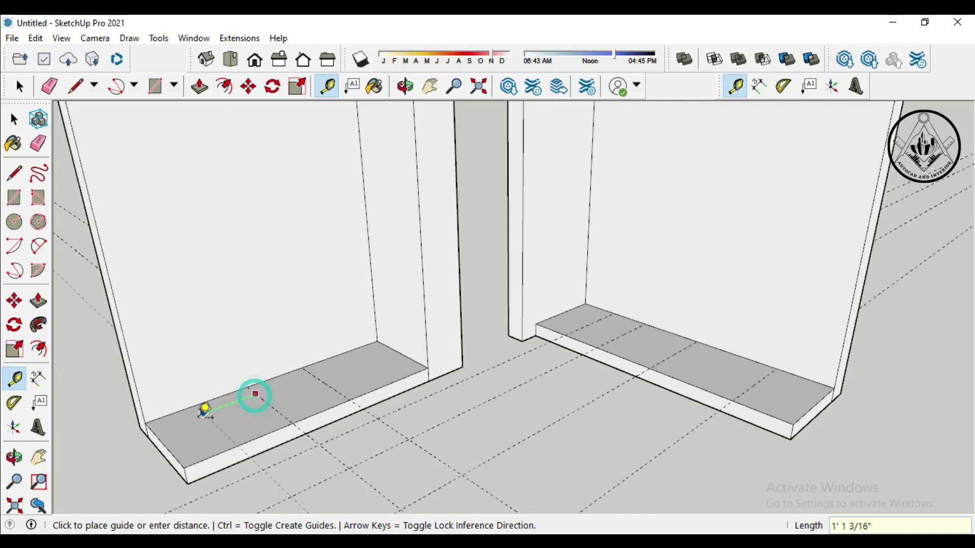
click(166, 423)
scroll(229, 405, down, 2)
scroll(403, 355, down, 2)
scroll(496, 354, up, 1)
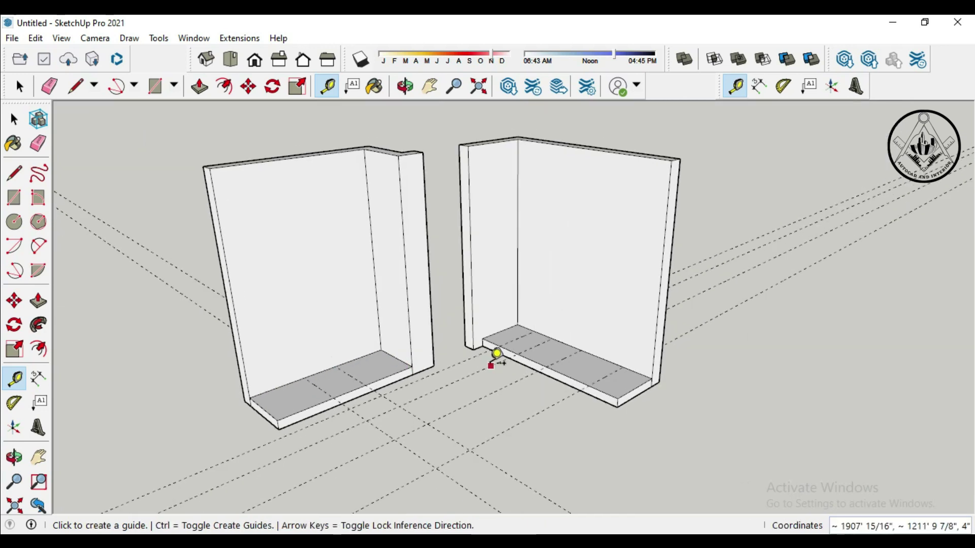
scroll(497, 354, up, 1)
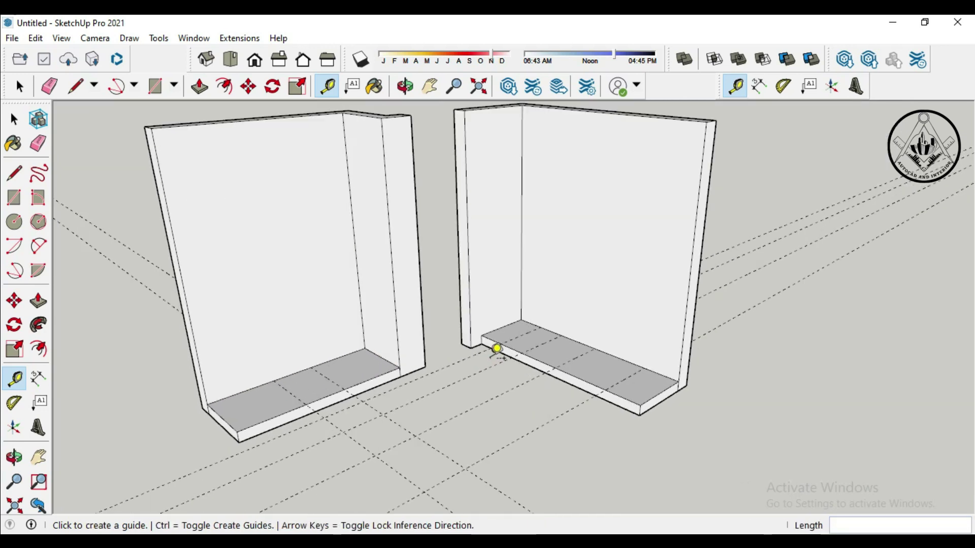
Step: Draw five rectangles along the guides, dividing the right slab's top into sections
click(15, 202)
scroll(500, 331, up, 1)
scroll(512, 333, up, 1)
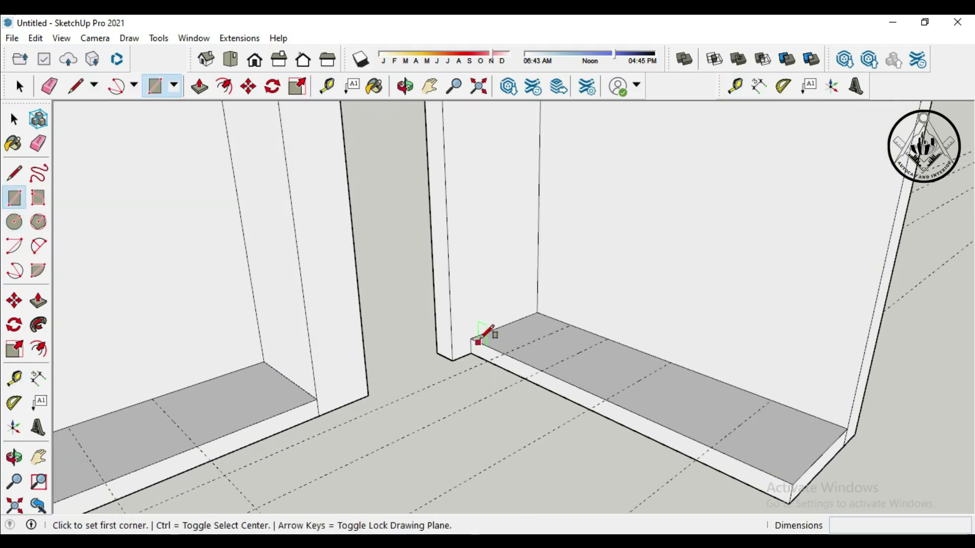
click(537, 313)
click(508, 350)
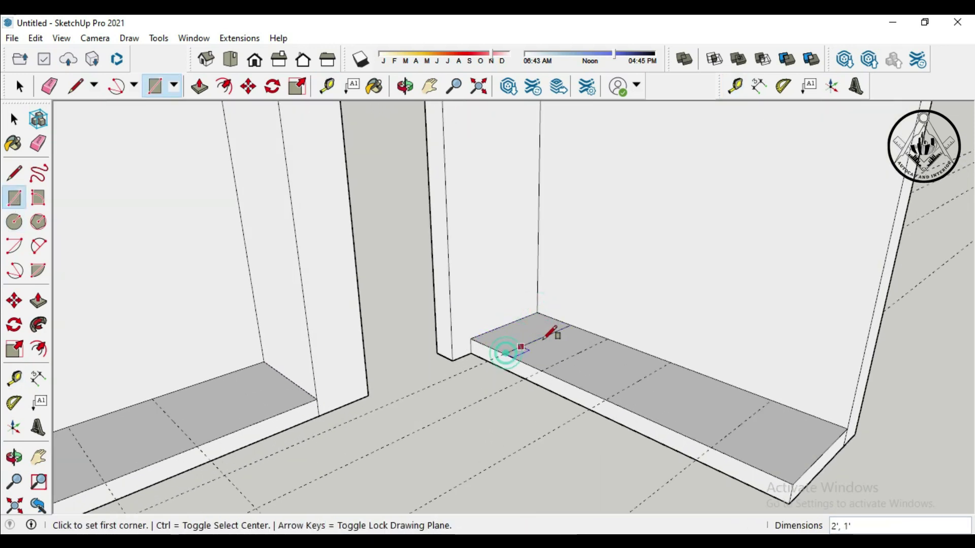
click(572, 324)
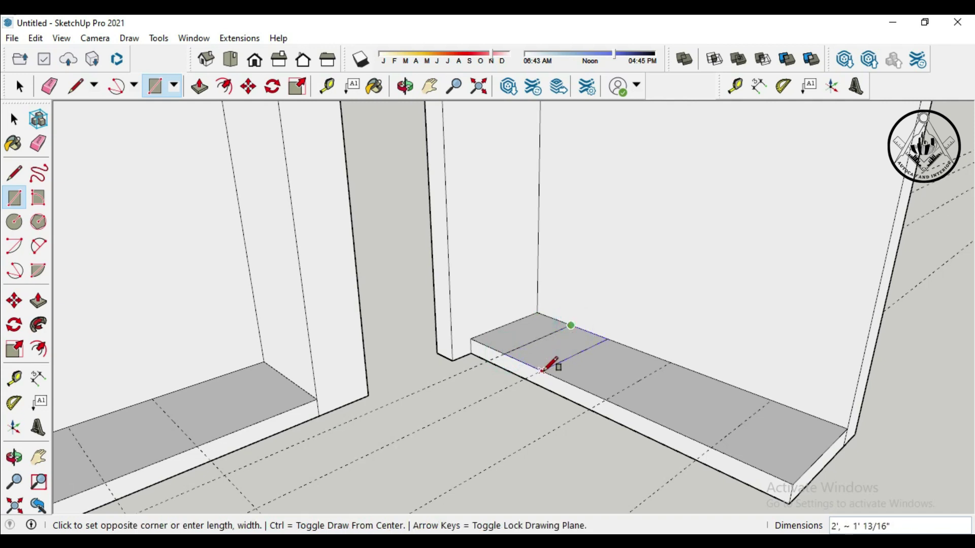
click(543, 370)
click(608, 338)
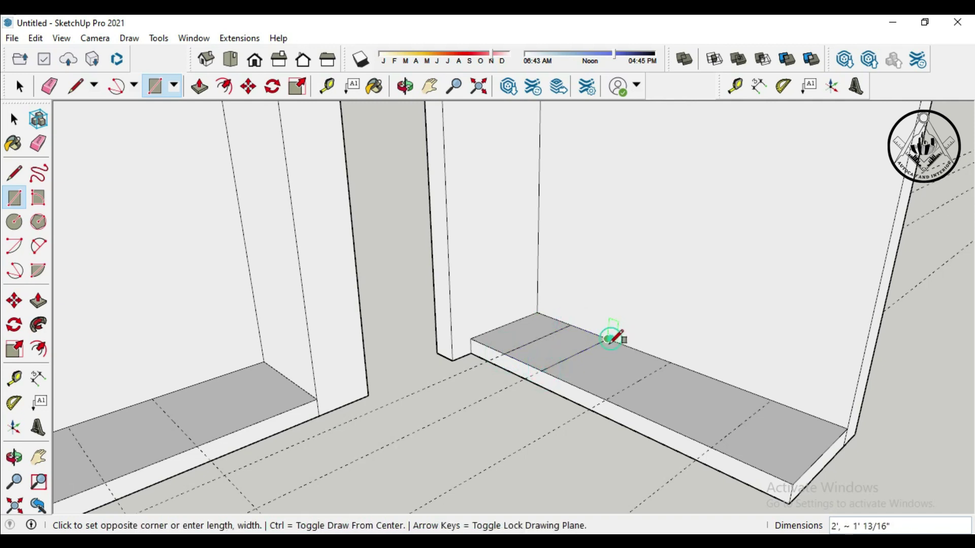
click(606, 399)
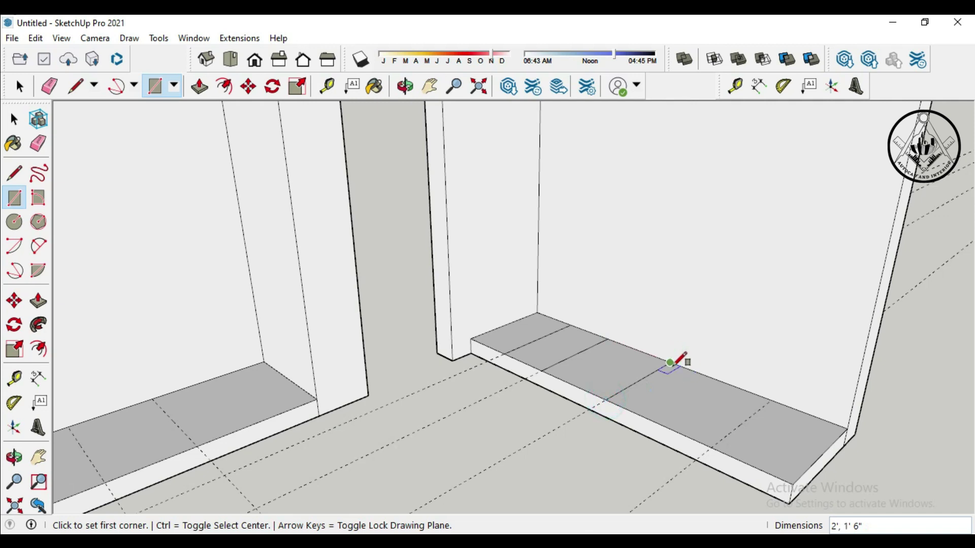
click(670, 362)
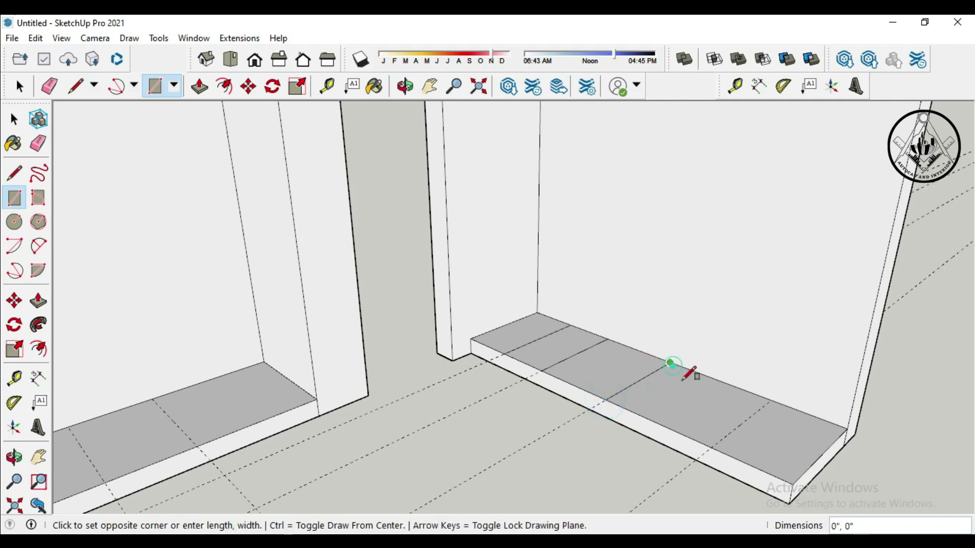
click(713, 447)
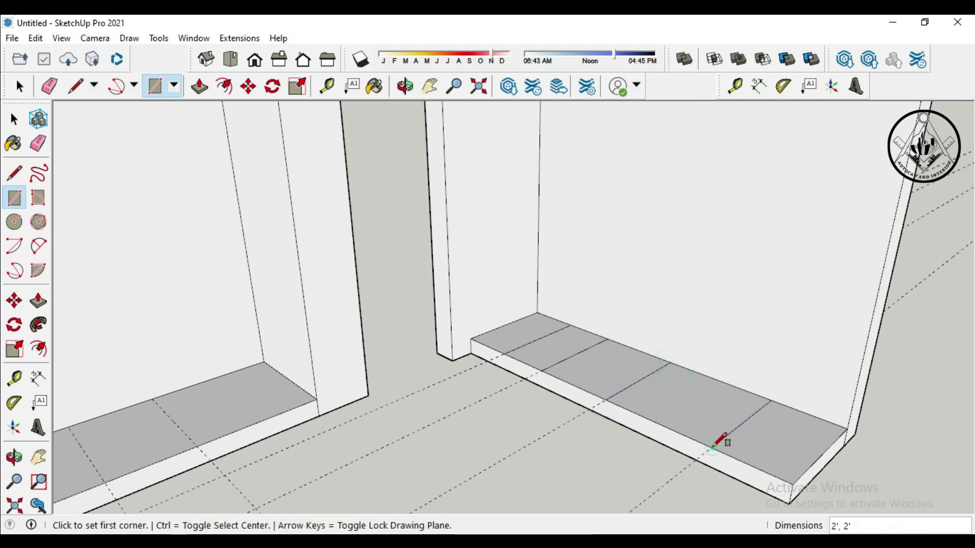
click(771, 400)
click(790, 479)
scroll(777, 402, down, 2)
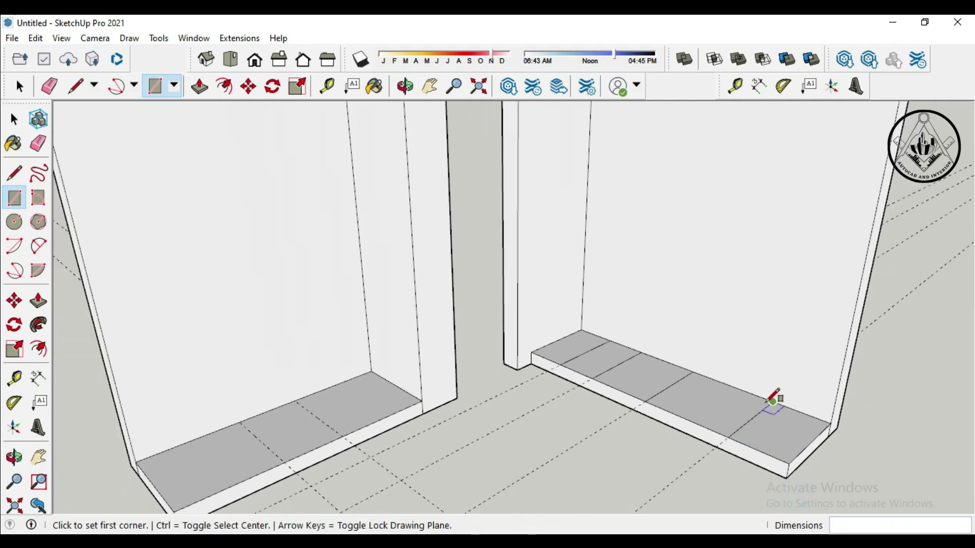
Step: Draw three rectangles dividing the left slab's top into cabinet sections
click(295, 401)
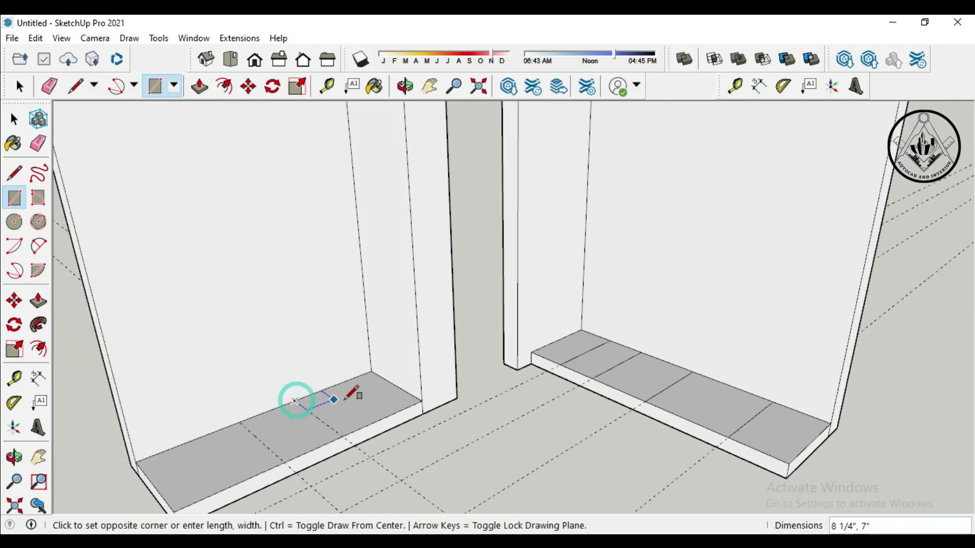
click(419, 404)
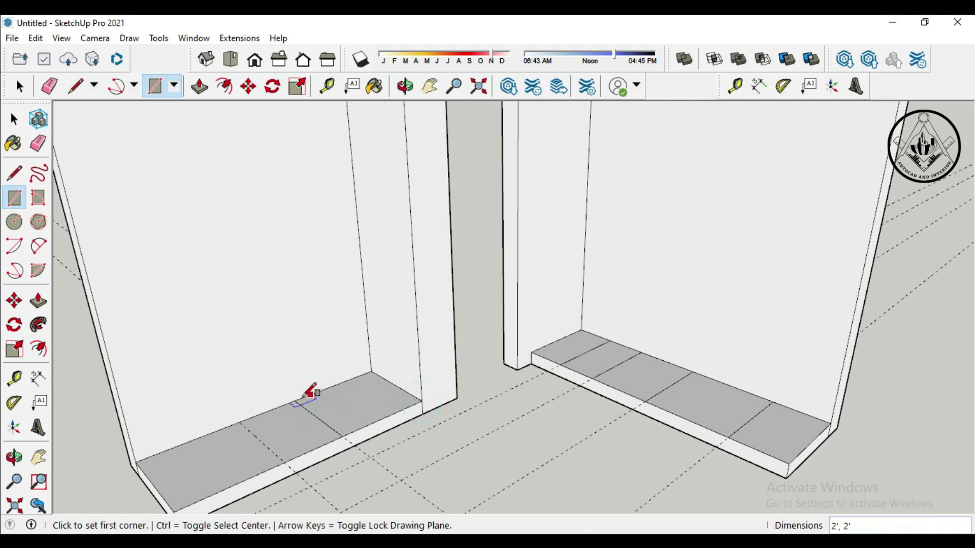
click(239, 422)
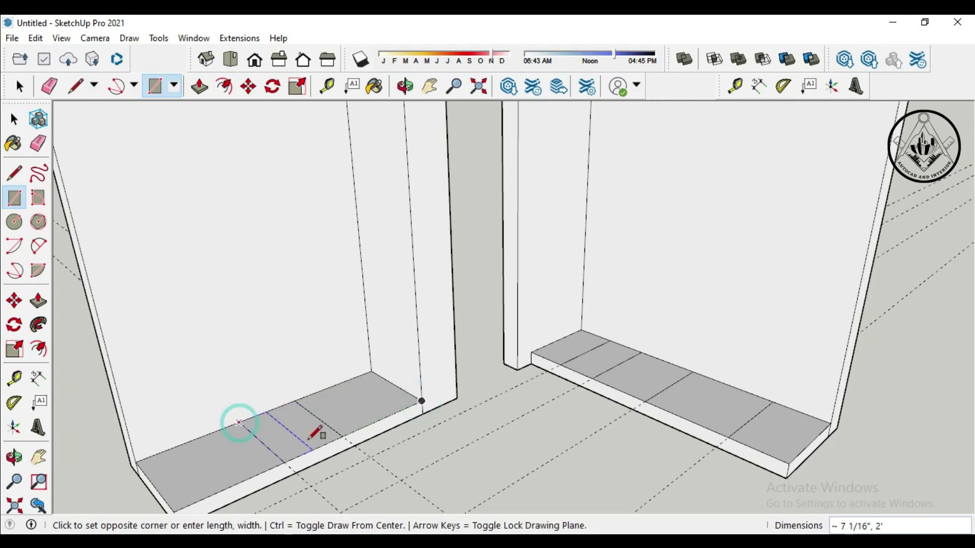
click(342, 436)
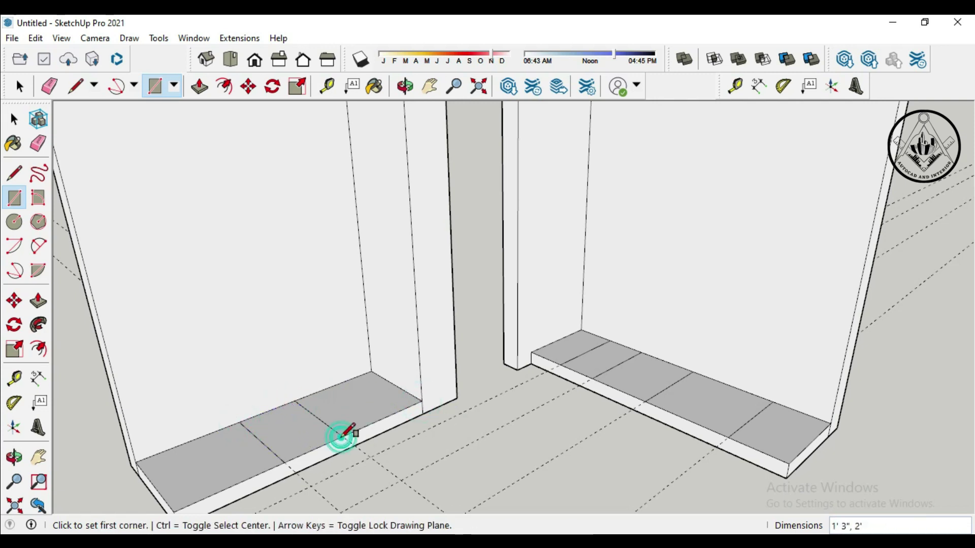
click(136, 462)
click(284, 464)
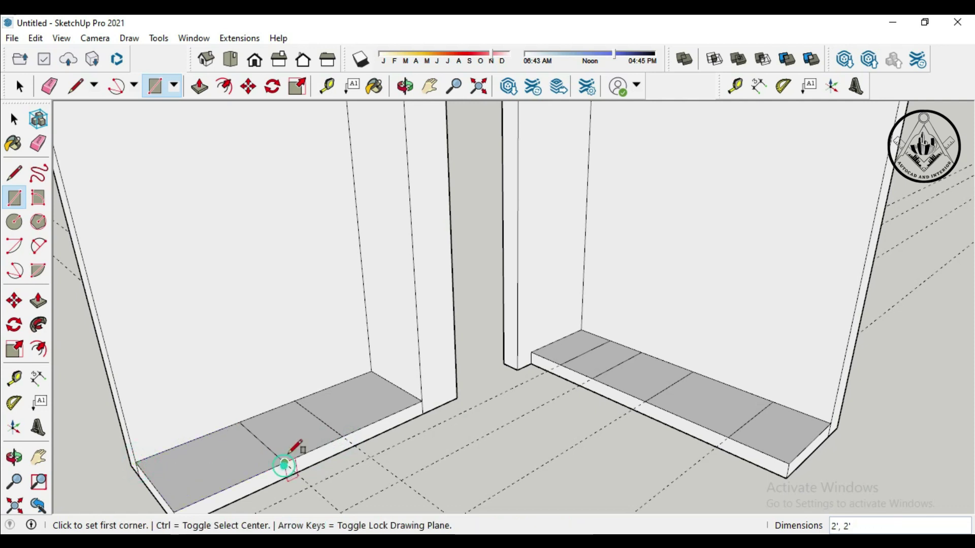
scroll(285, 464, down, 5)
scroll(394, 378, down, 3)
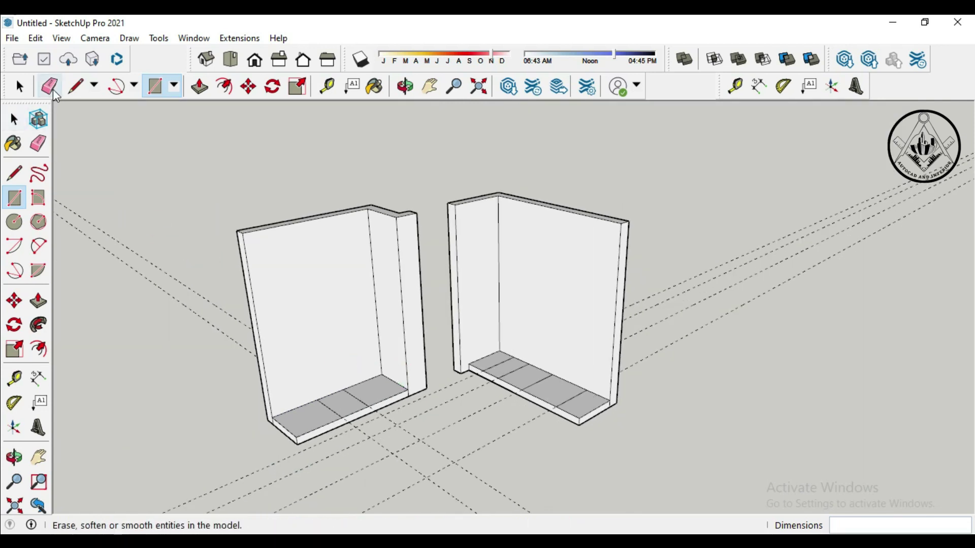
click(20, 87)
drag(785, 342, 727, 249)
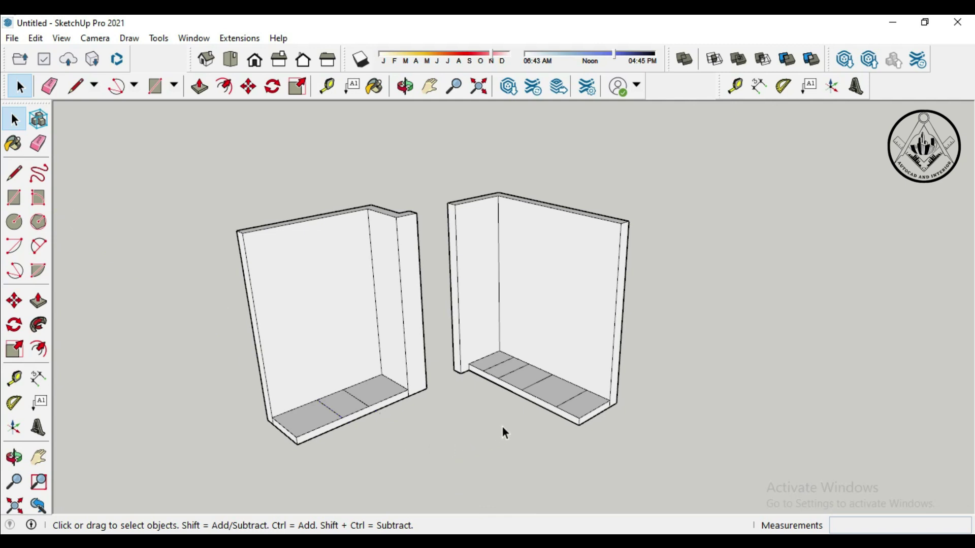
scroll(325, 394, up, 3)
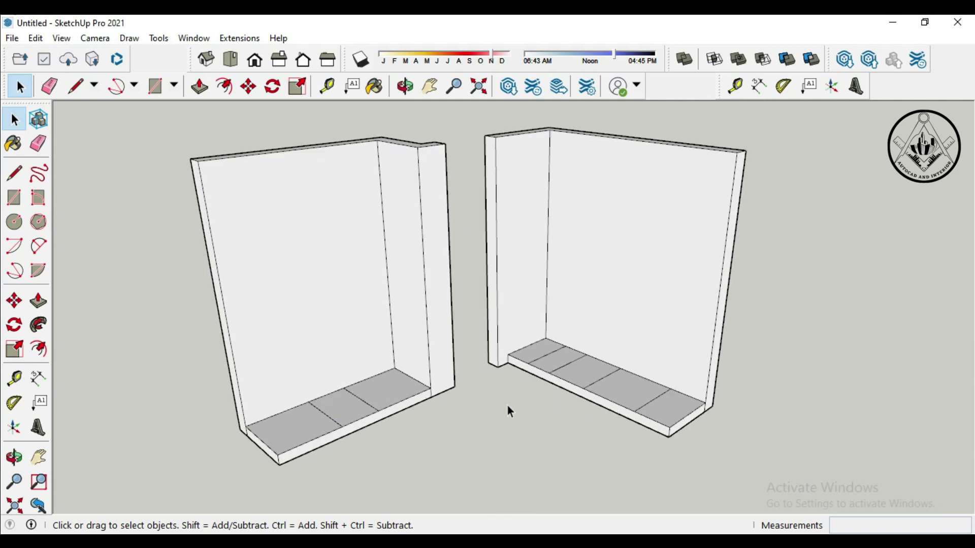
Step: Push/Pull the small floor section up into a 1' box
click(38, 301)
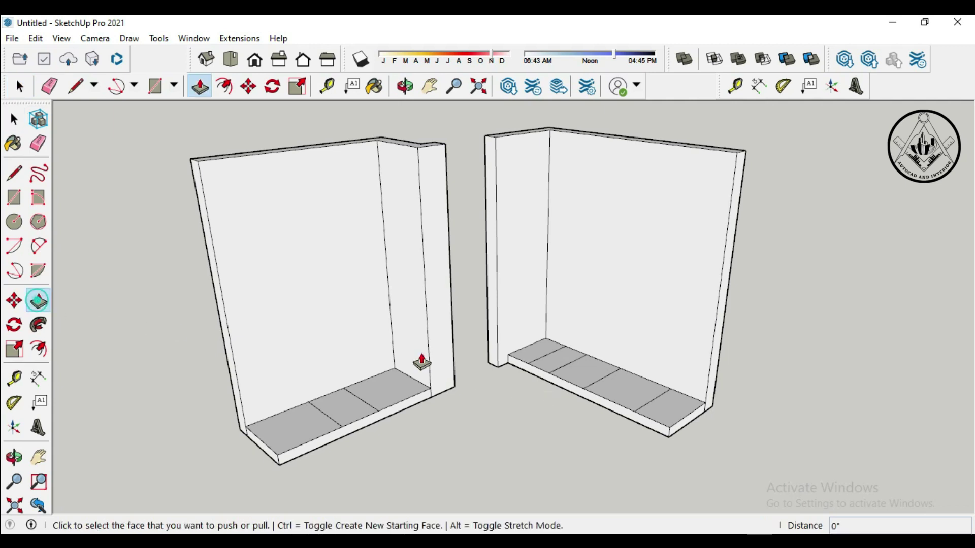
scroll(541, 362, up, 2)
click(533, 350)
text(1')
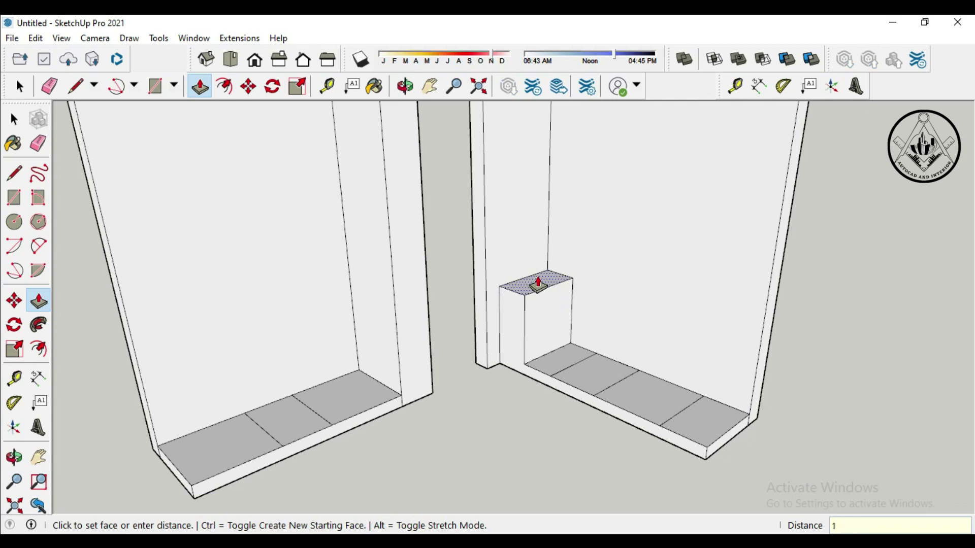
key(Return)
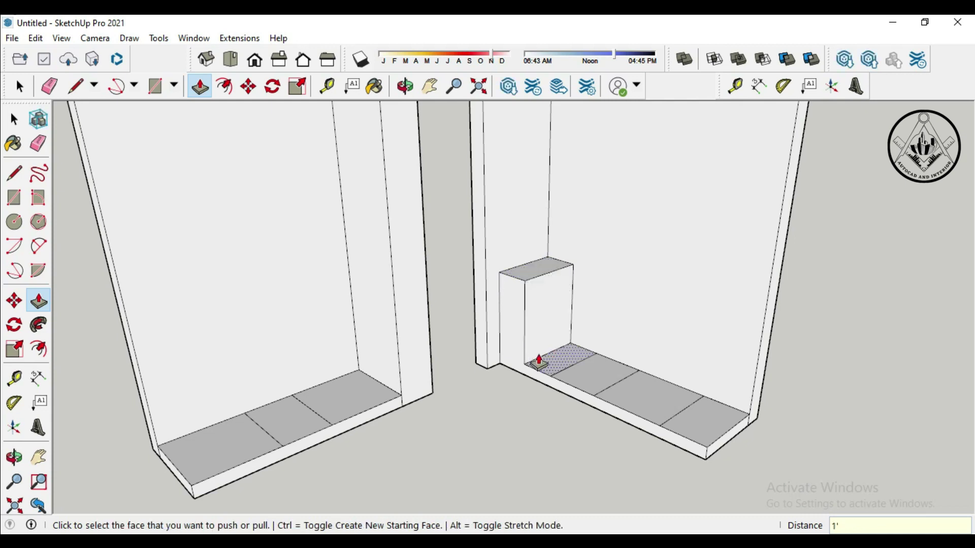
click(14, 174)
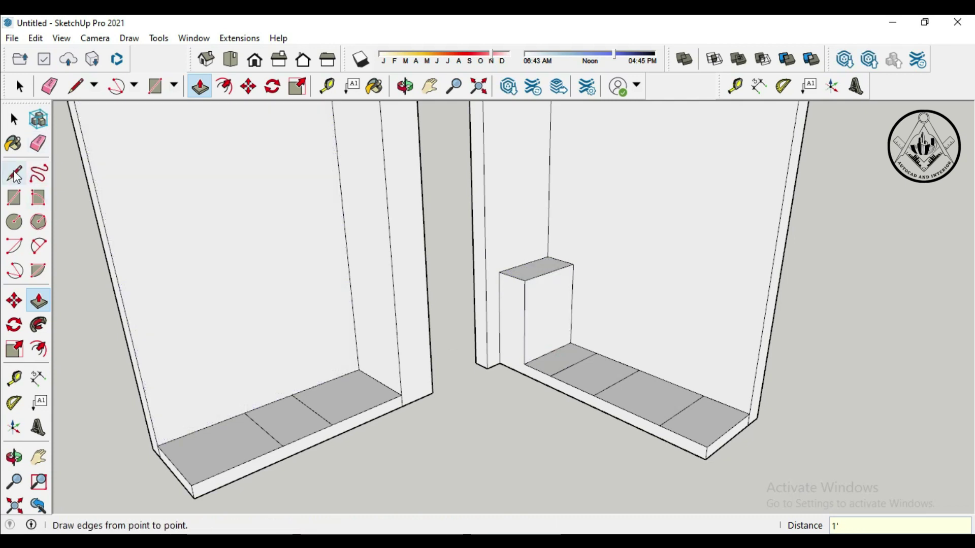
click(523, 364)
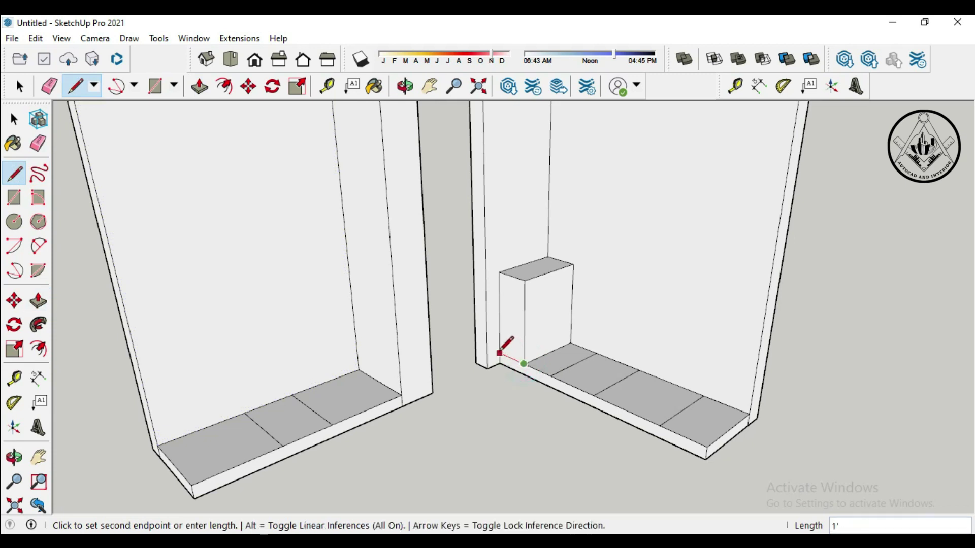
key(Escape)
Step: Raise the next two right-unit floor sections to the 30-inch block height
key(p)
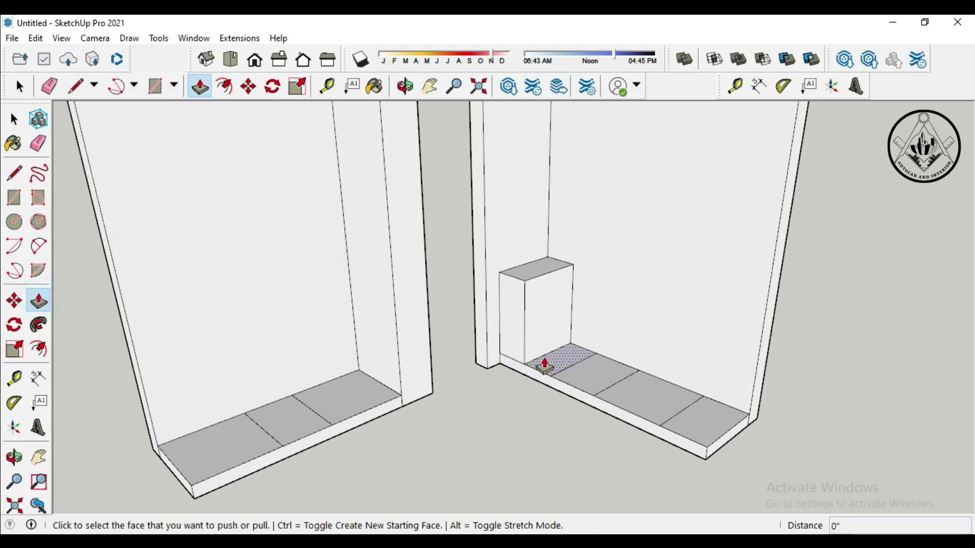
click(544, 365)
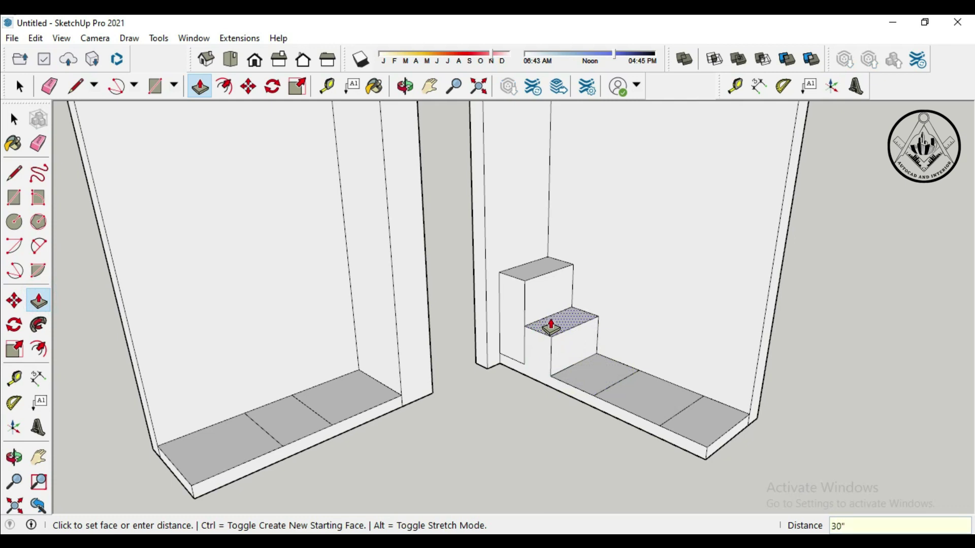
key(Return)
click(592, 375)
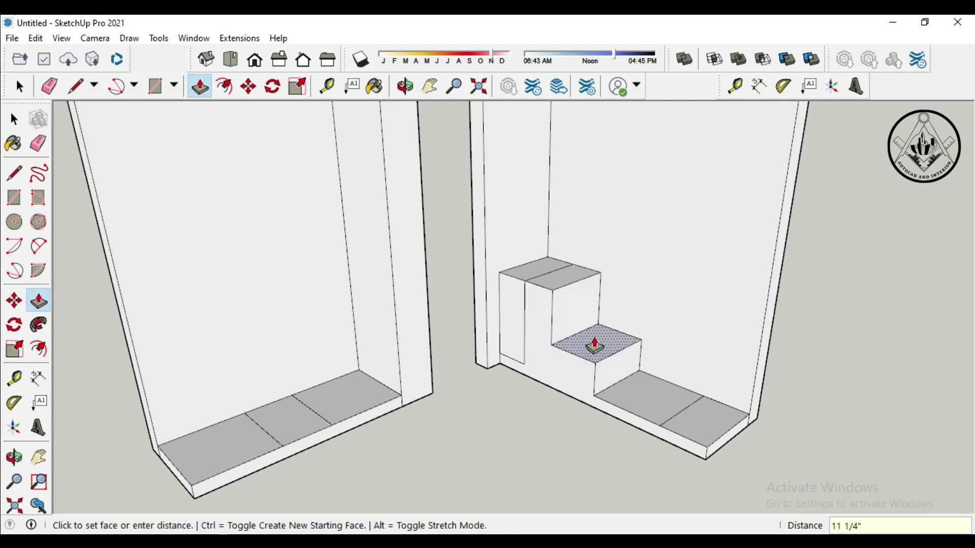
text(2' 6)
key(Return)
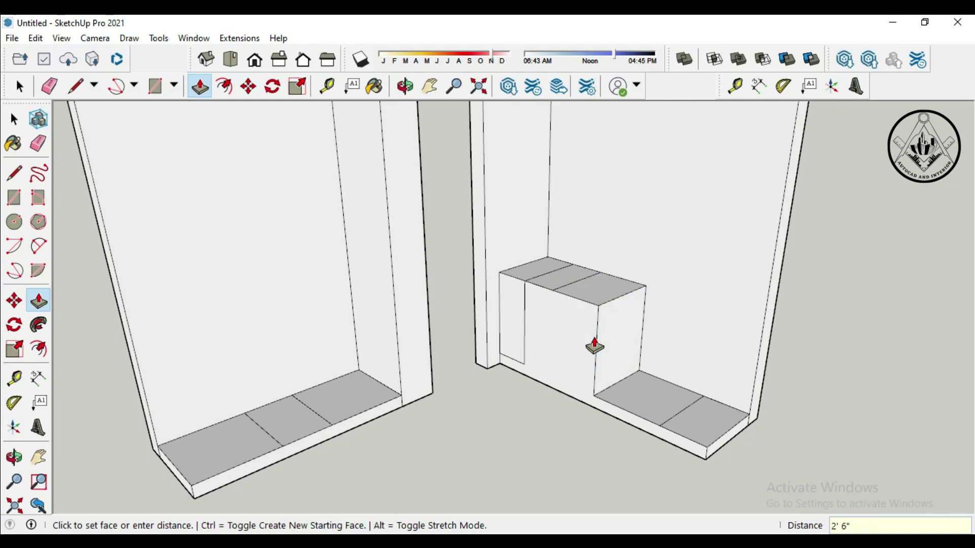
Step: Raise the middle and last floor sections to 30 inches, completing the lower block
click(646, 395)
text(3)
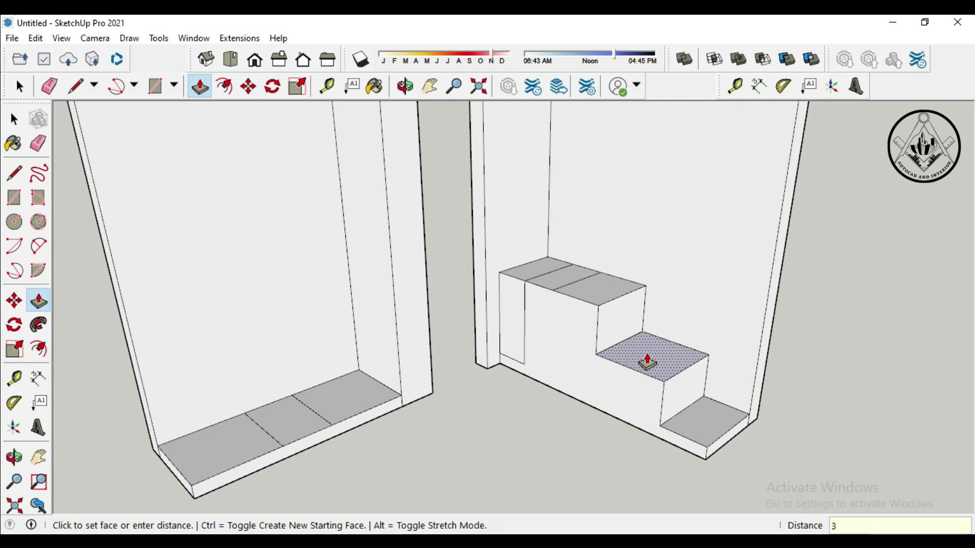
key(Return)
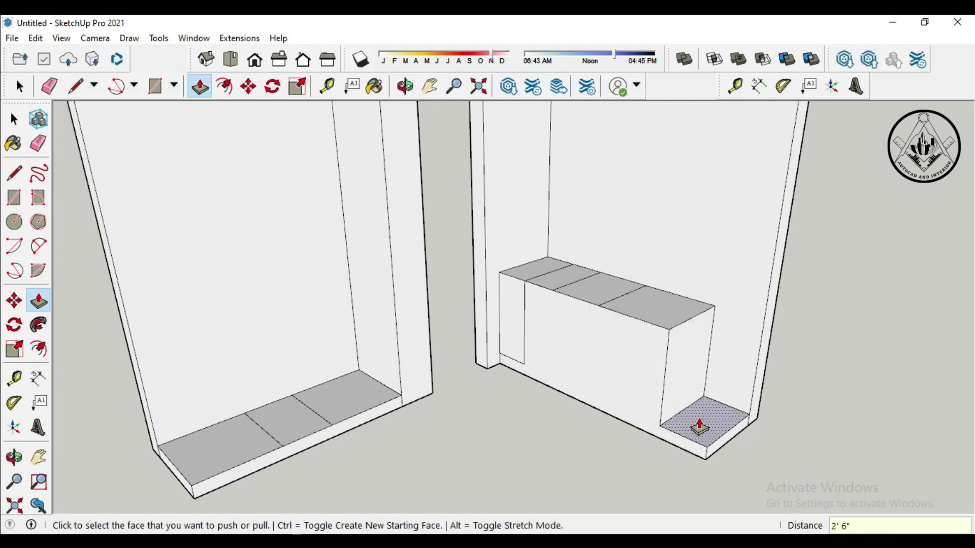
click(698, 423)
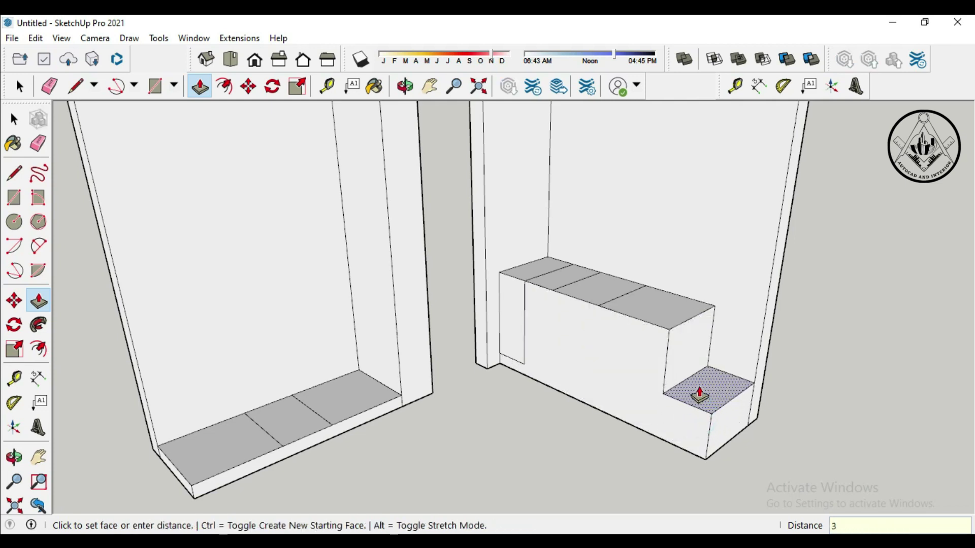
key(Escape)
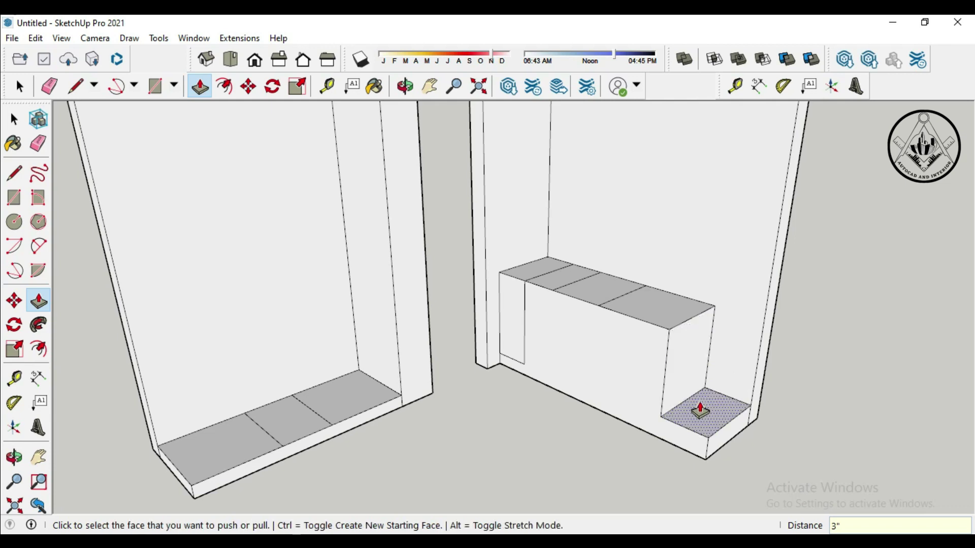
click(701, 425)
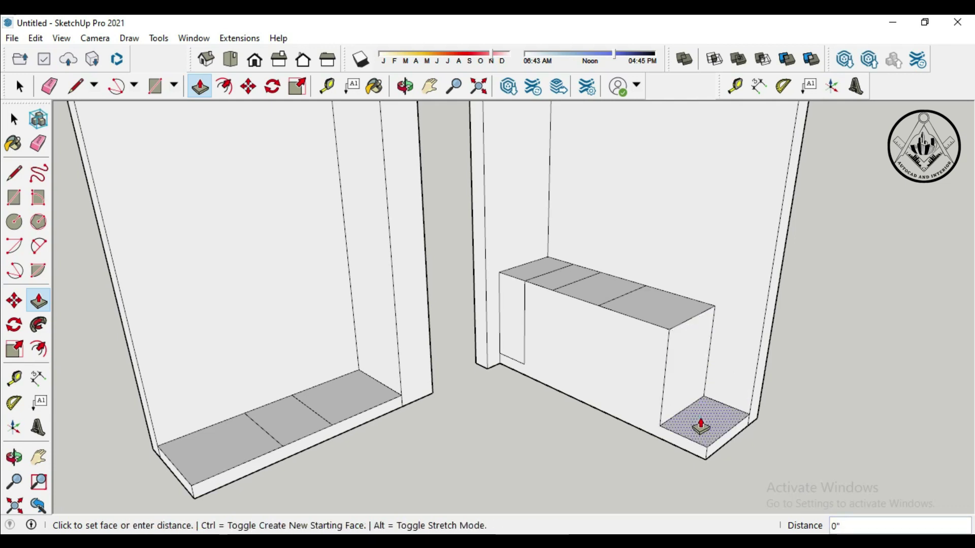
text(0)
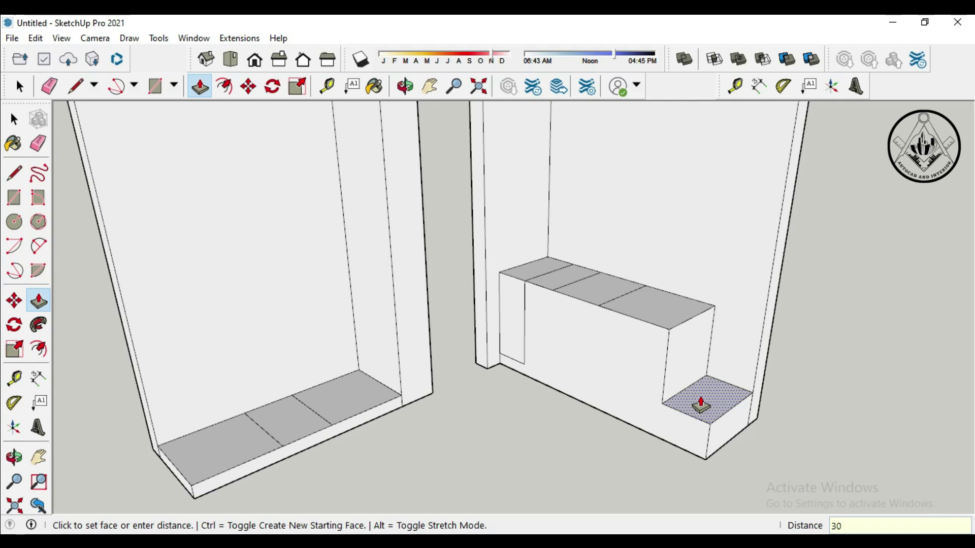
key(Return)
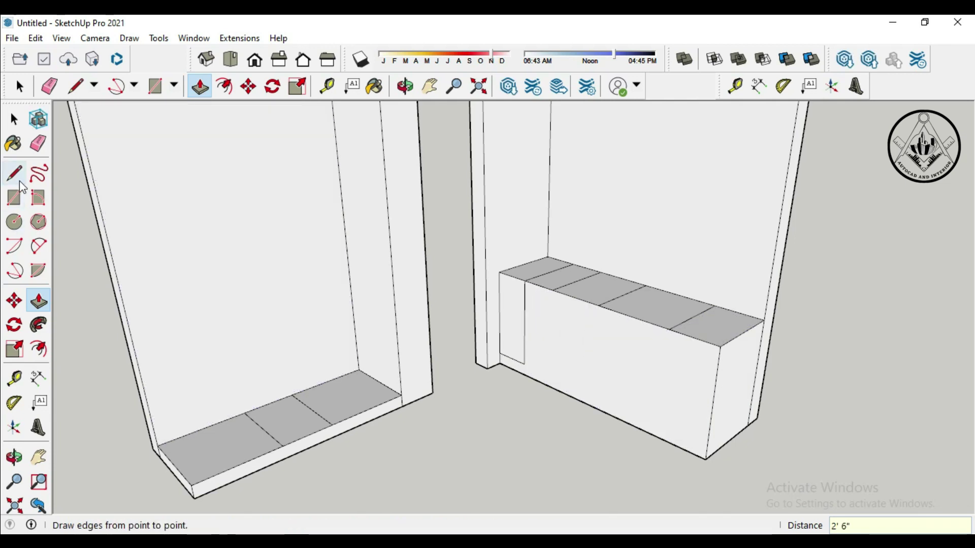
Step: Draw a bottom edge and three vertical door dividers across the base cabinet front
click(19, 176)
click(523, 364)
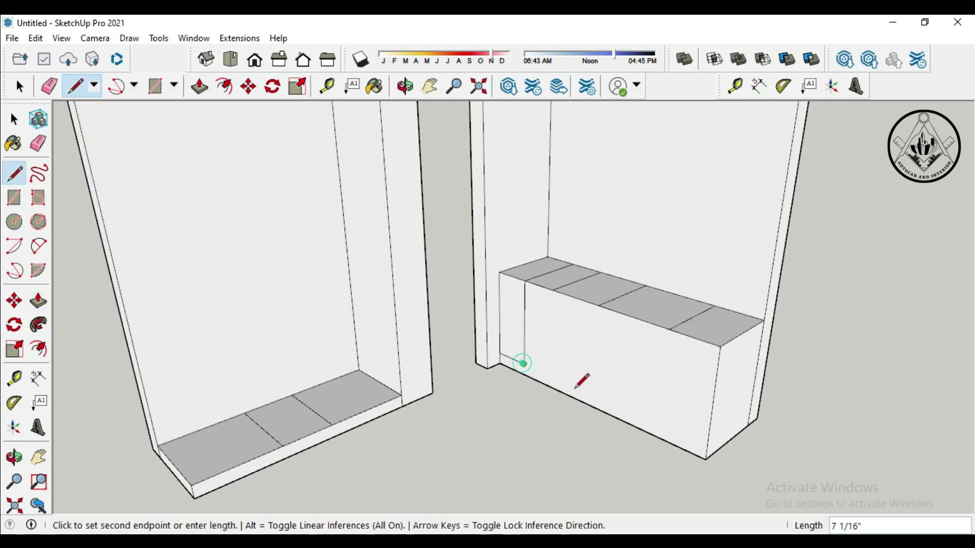
click(707, 447)
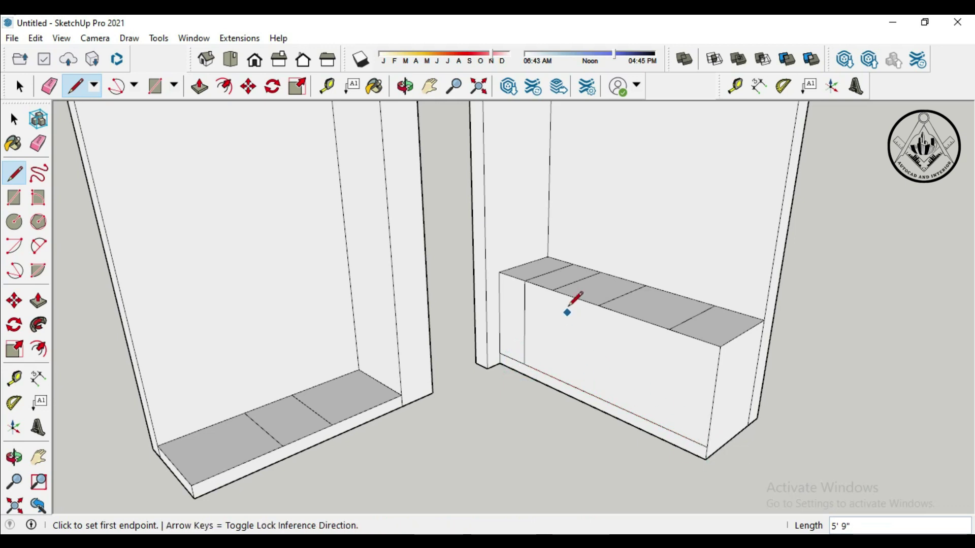
click(552, 290)
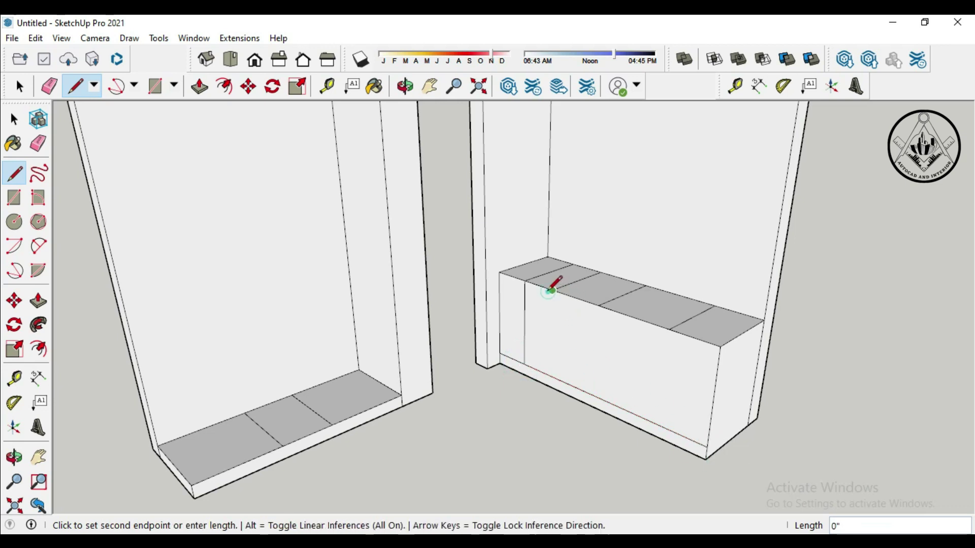
click(552, 374)
click(598, 305)
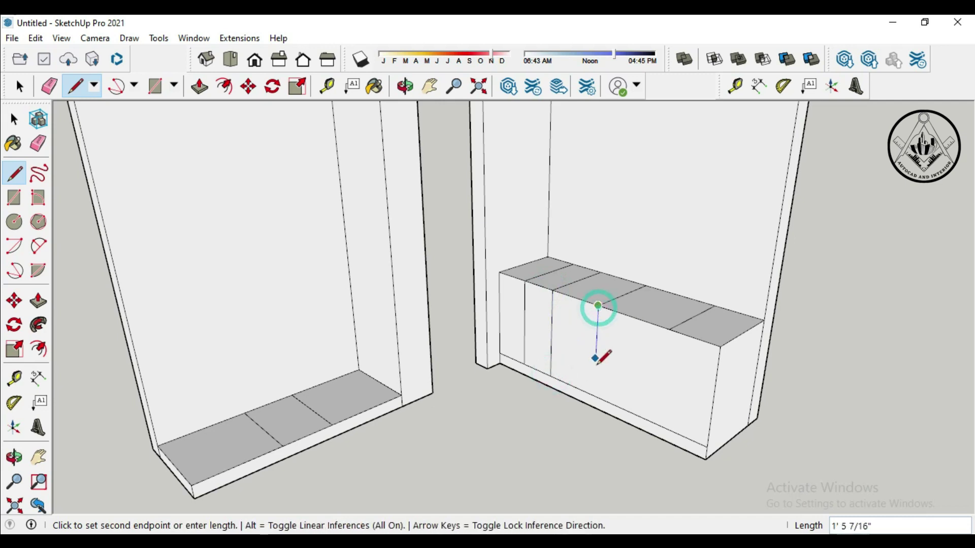
click(594, 395)
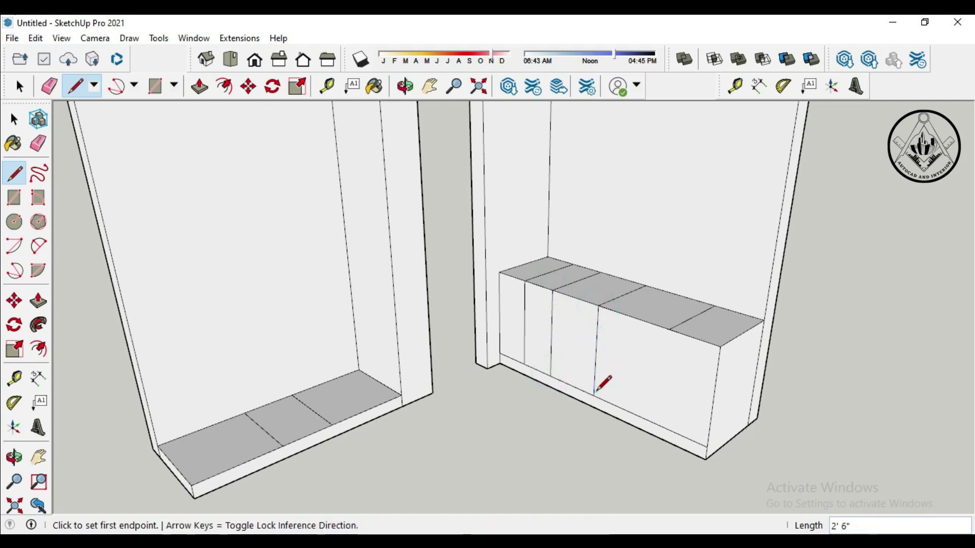
click(670, 330)
click(660, 425)
click(38, 301)
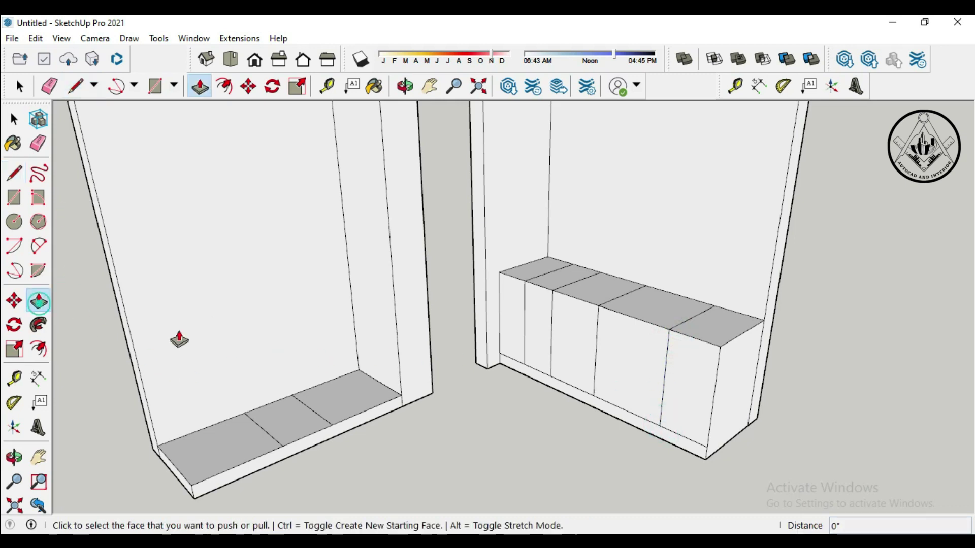
Step: Raise the left-recess floor square into a 5' 6" tall box and dimension its 5' 10" height
click(344, 399)
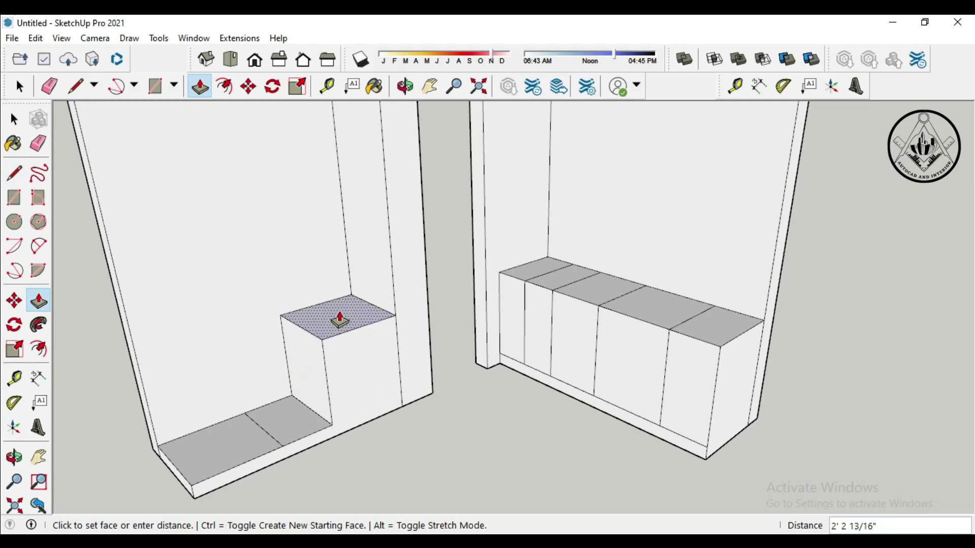
text(6'-6)
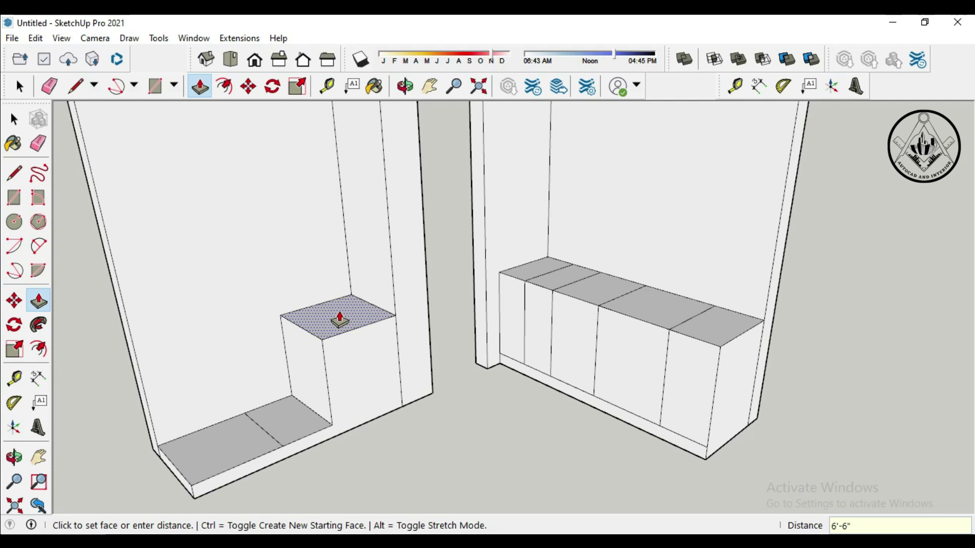
key(Return)
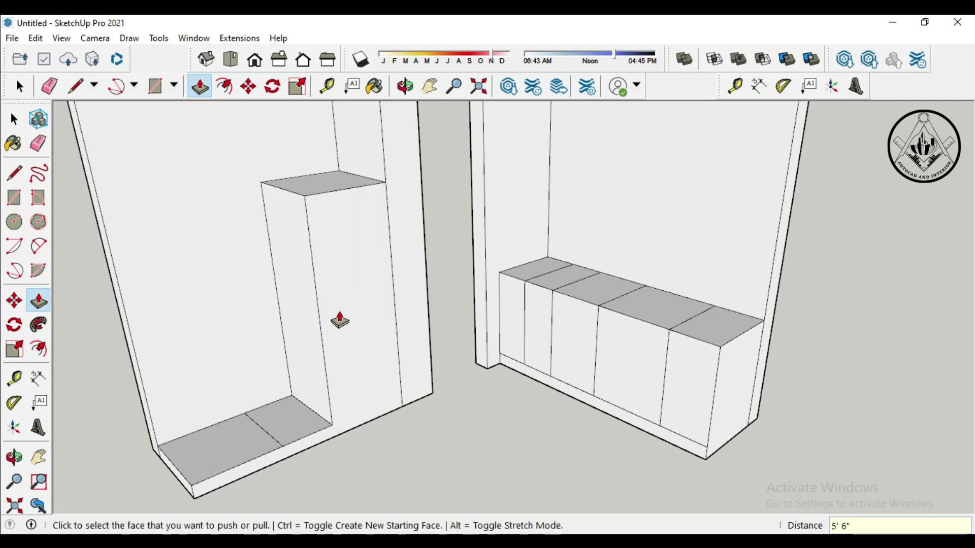
click(38, 380)
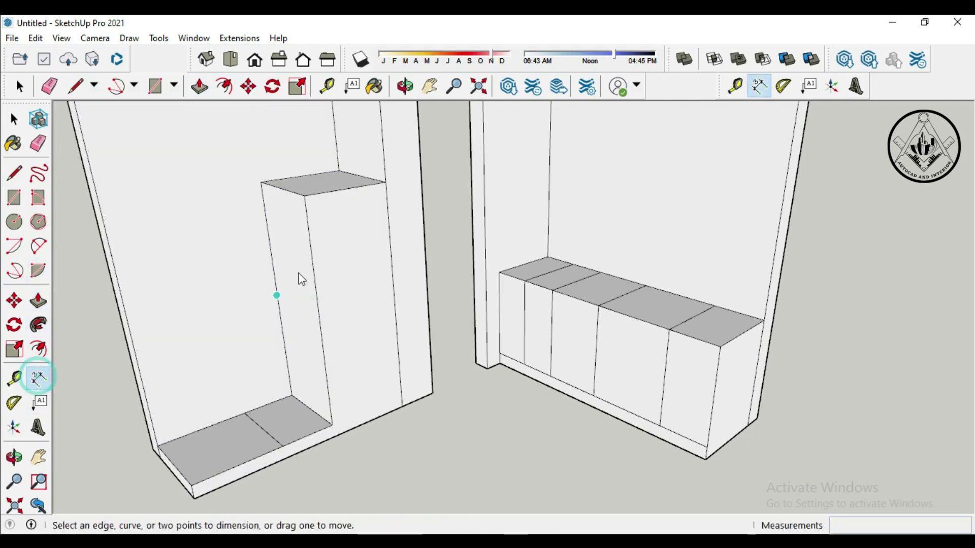
click(386, 183)
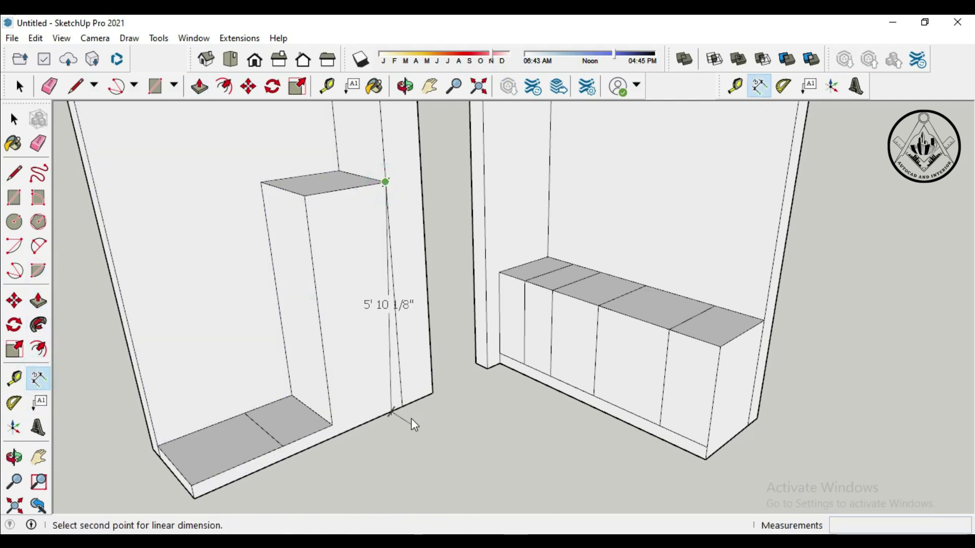
click(405, 406)
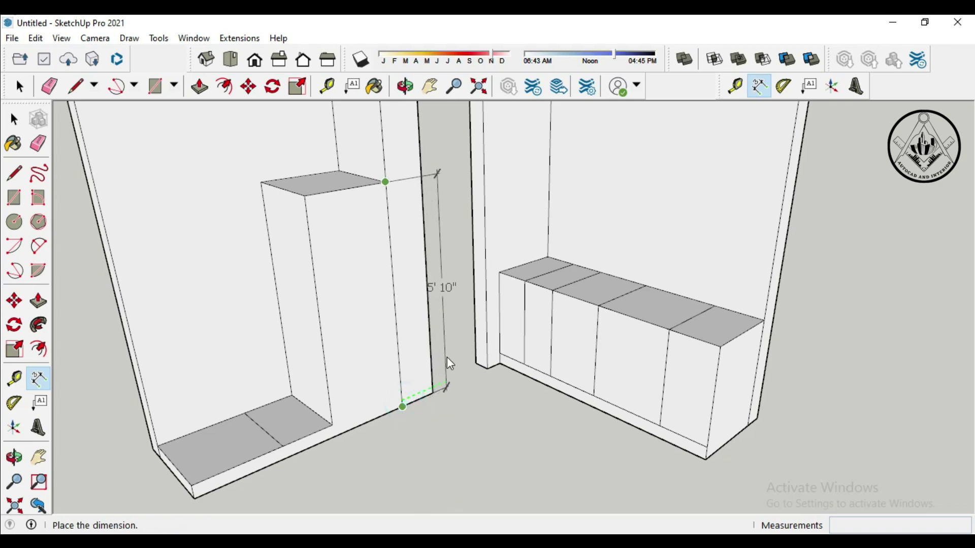
click(452, 355)
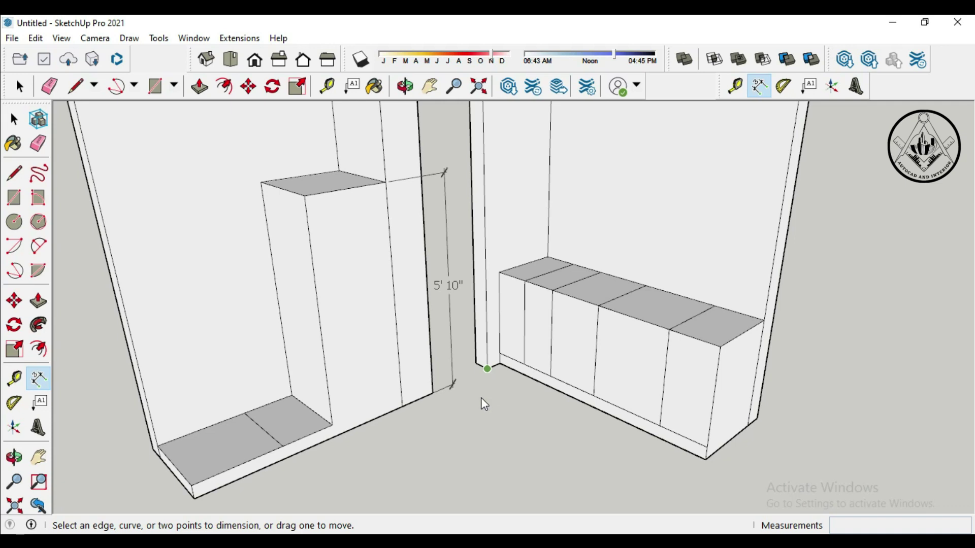
Step: Raise the tall cabinet's top by 8" to 6' 6"
click(38, 301)
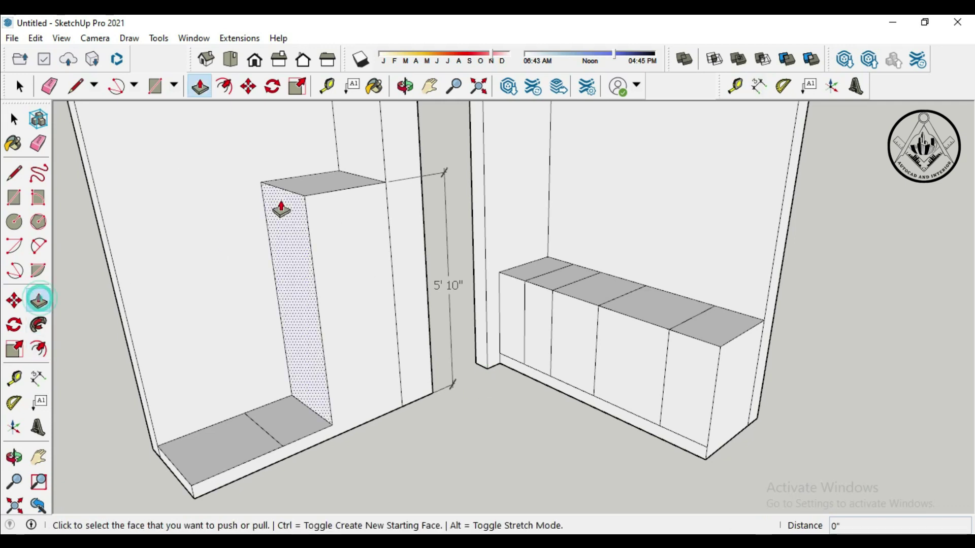
click(312, 184)
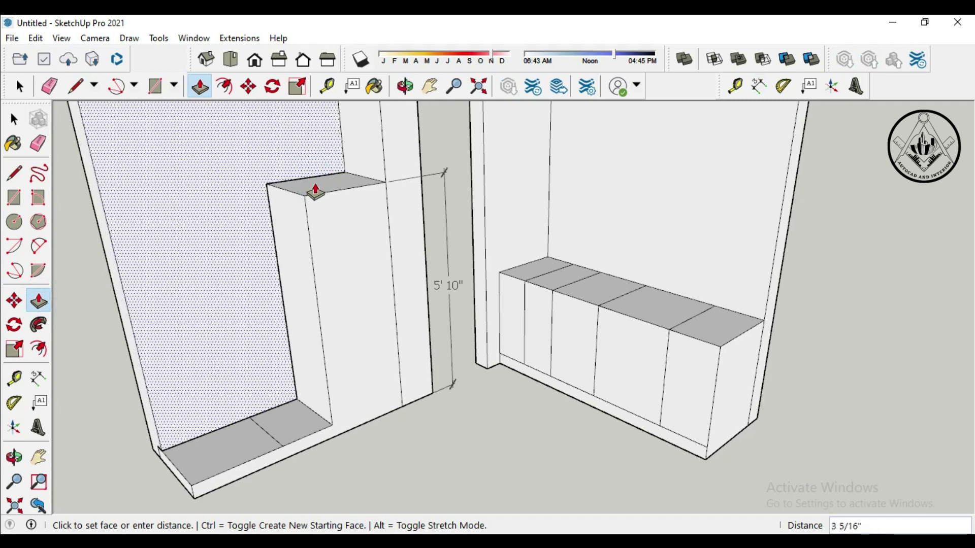
click(321, 182)
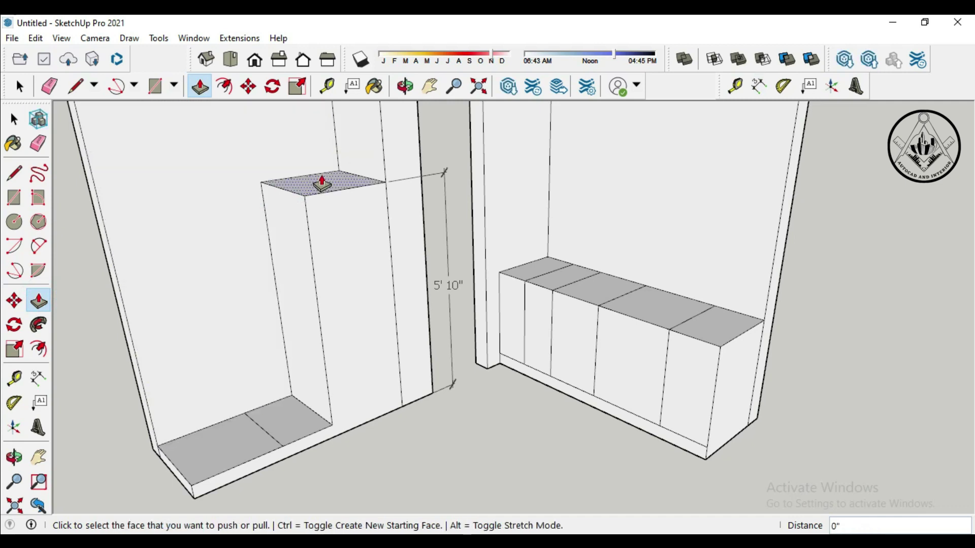
click(321, 181)
text(8)
key(Return)
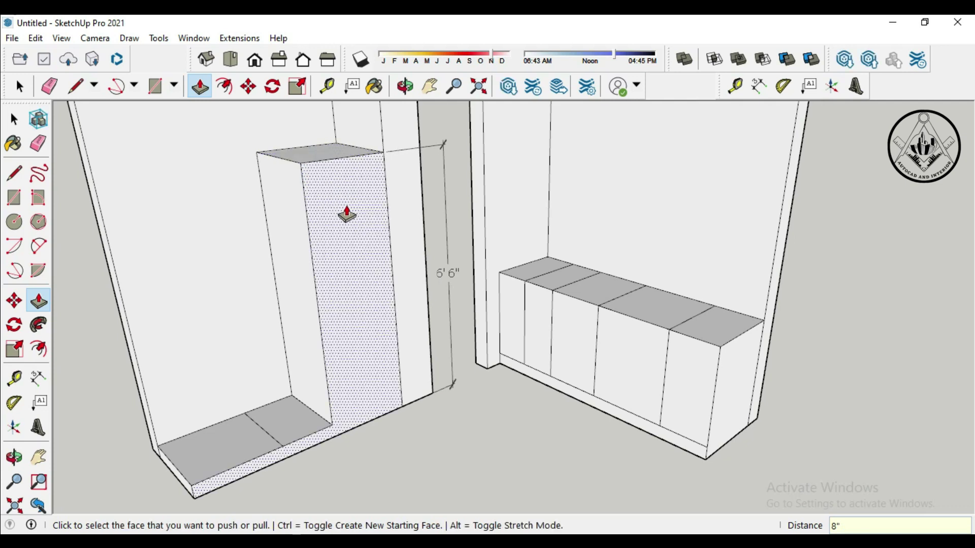
Step: Raise the neighbouring floor square up to the tall cabinet's top height
click(290, 424)
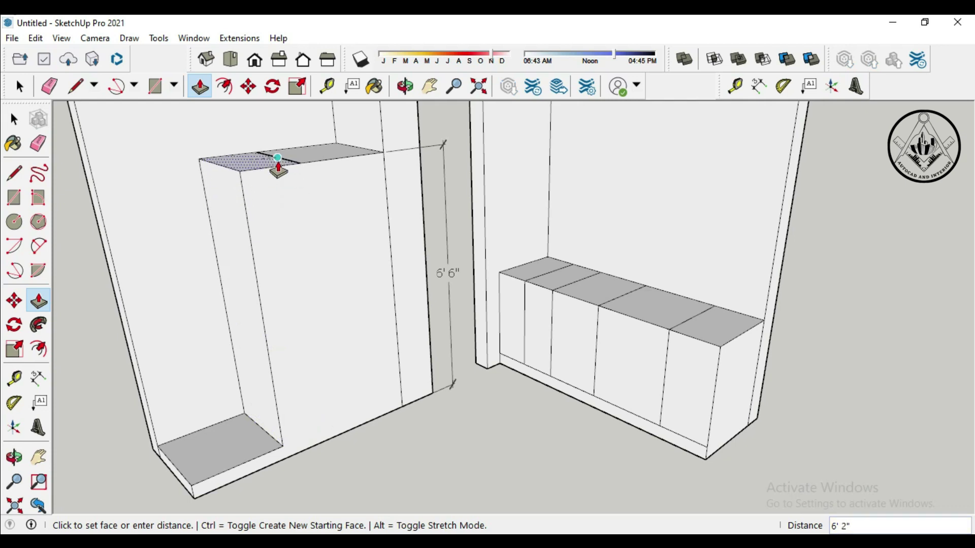
key(Escape)
click(237, 445)
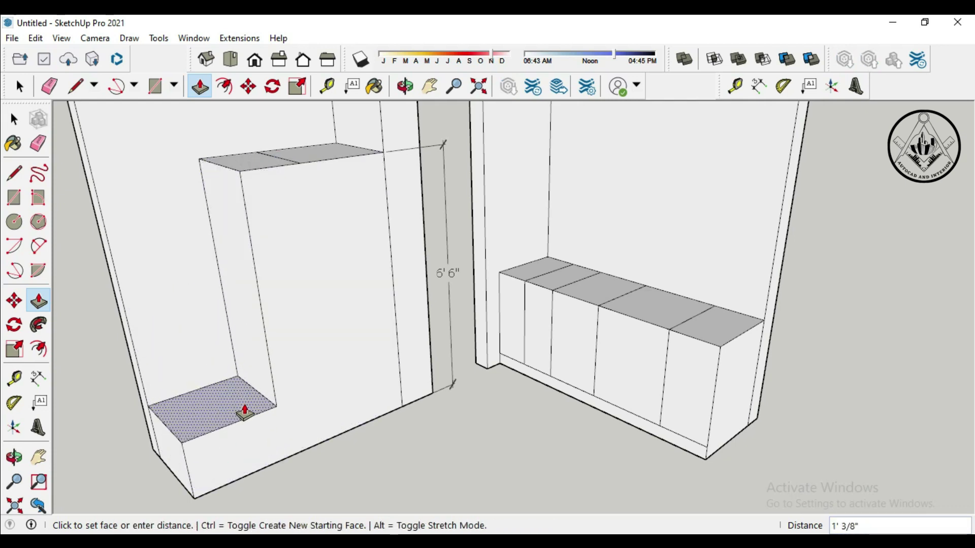
key(Escape)
key(ctrl+z)
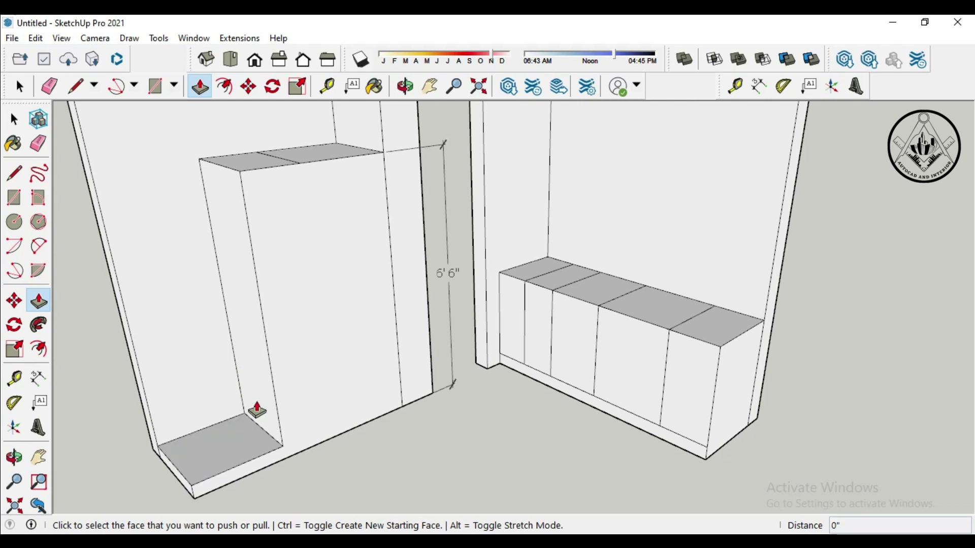
Step: Draw a connecting edge and raise the last floor square to the tall cabinet's top
click(14, 173)
click(282, 446)
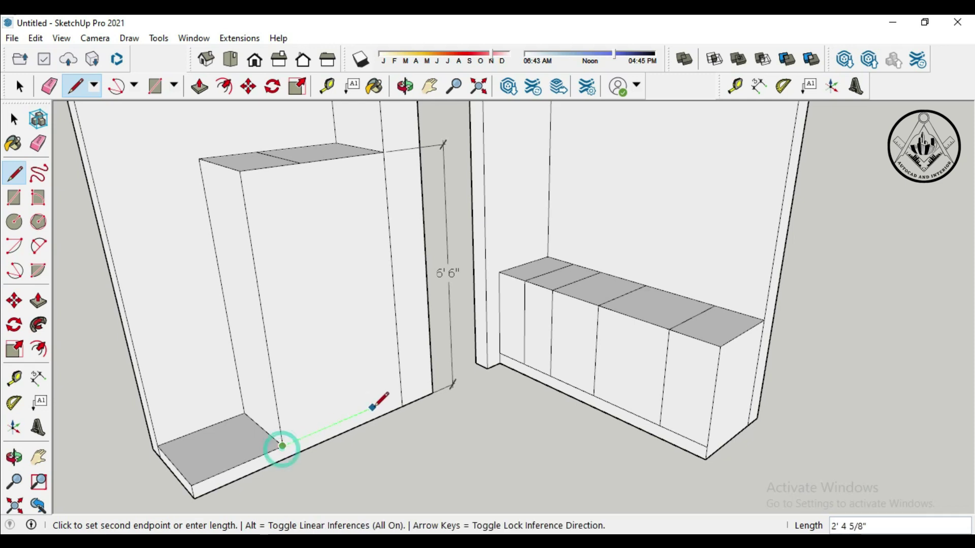
click(401, 395)
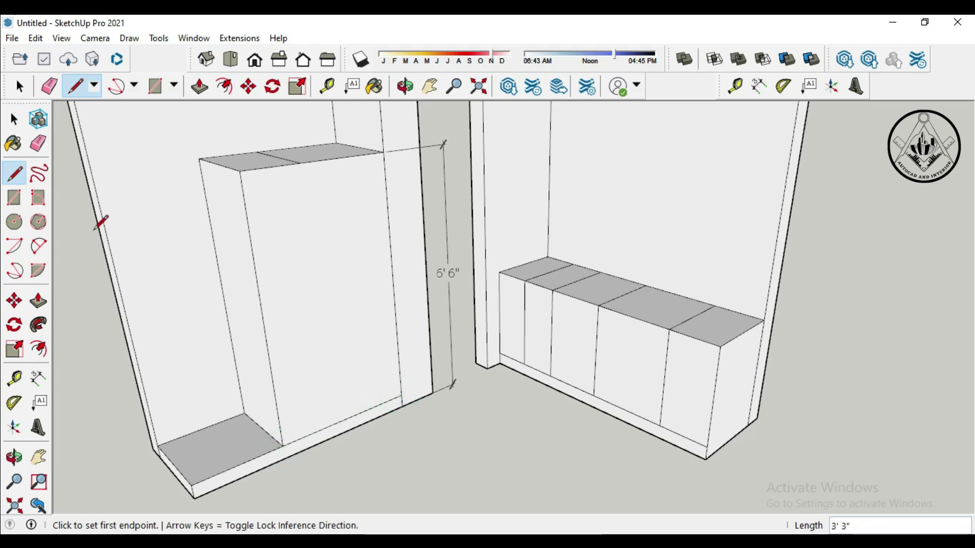
click(40, 304)
click(231, 448)
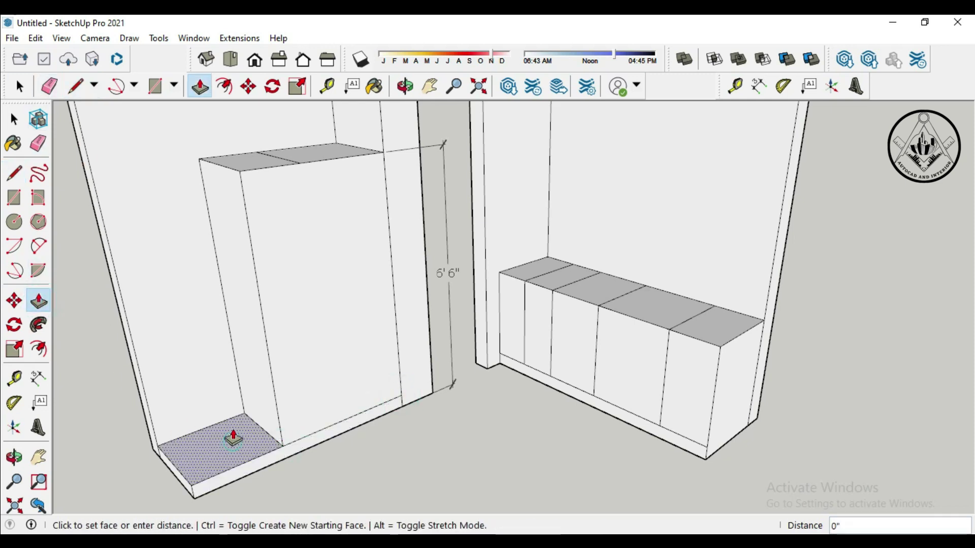
click(231, 180)
scroll(482, 435, down, 3)
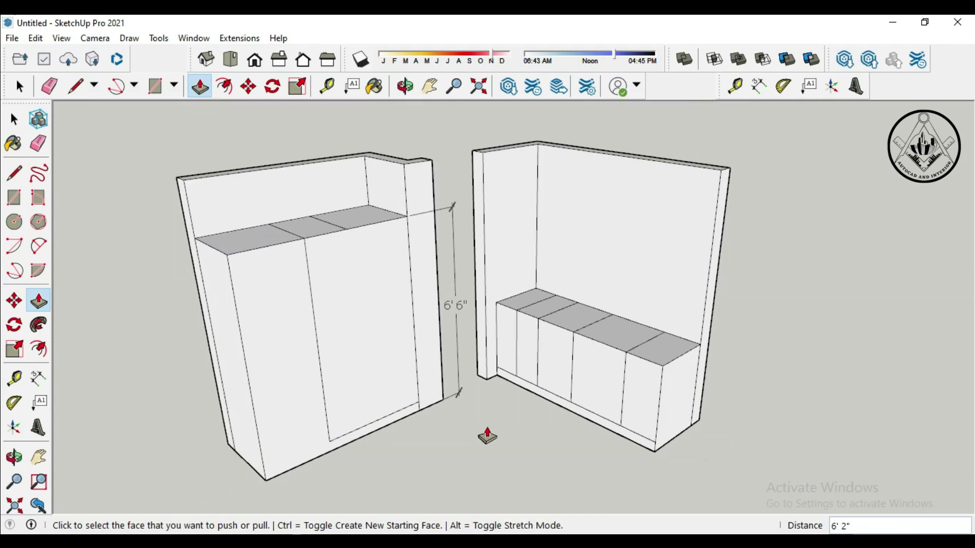
scroll(486, 436, down, 2)
scroll(488, 435, up, 1)
Step: Draw a vertical door divider and a bottom edge on the tall cabinet front
click(13, 173)
click(358, 247)
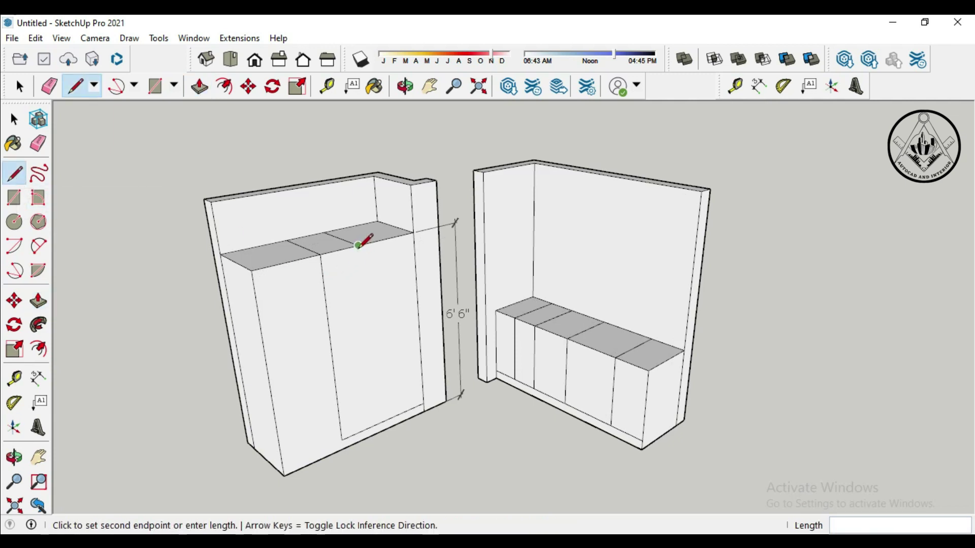
click(375, 425)
click(343, 442)
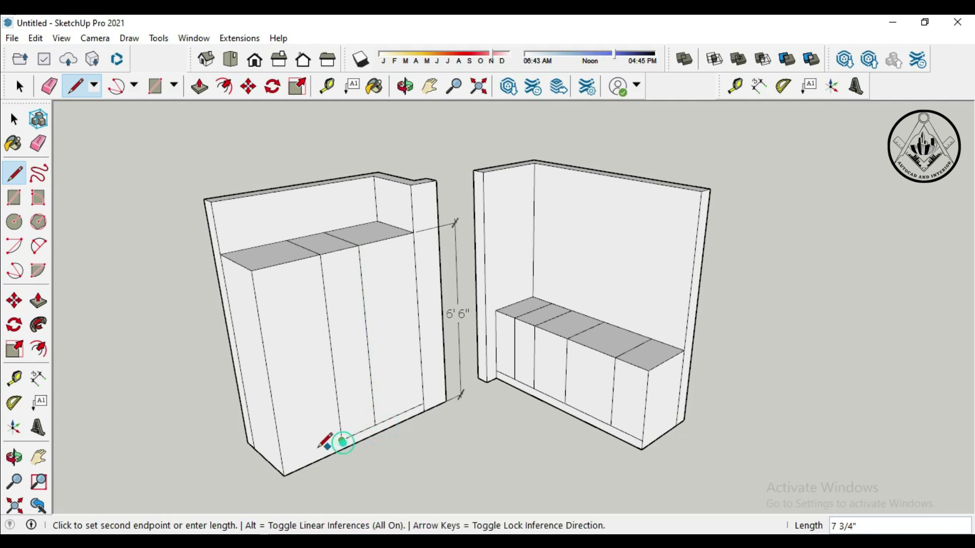
click(285, 463)
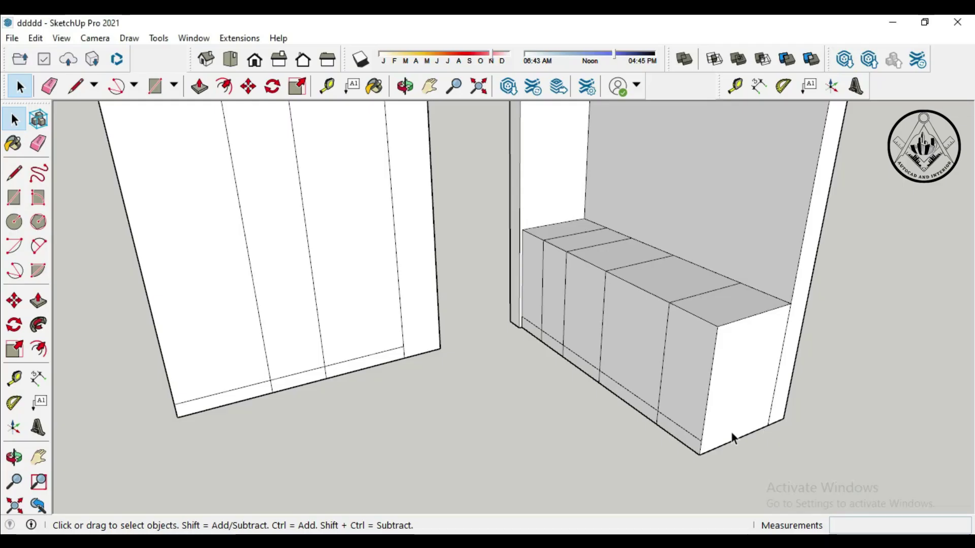
Step: Place two guides below the base cabinet top, the first 6" down
scroll(586, 410, up, 2)
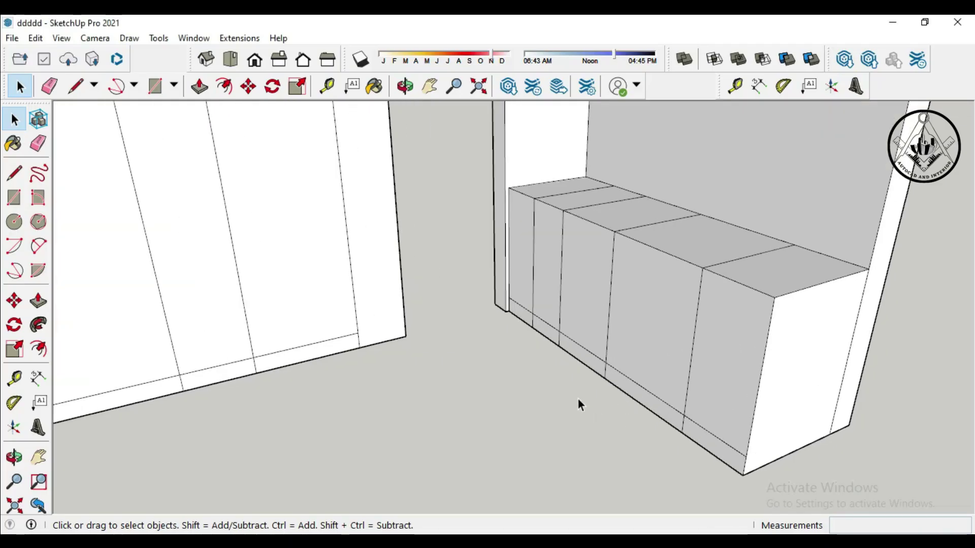
click(14, 378)
scroll(643, 306, up, 1)
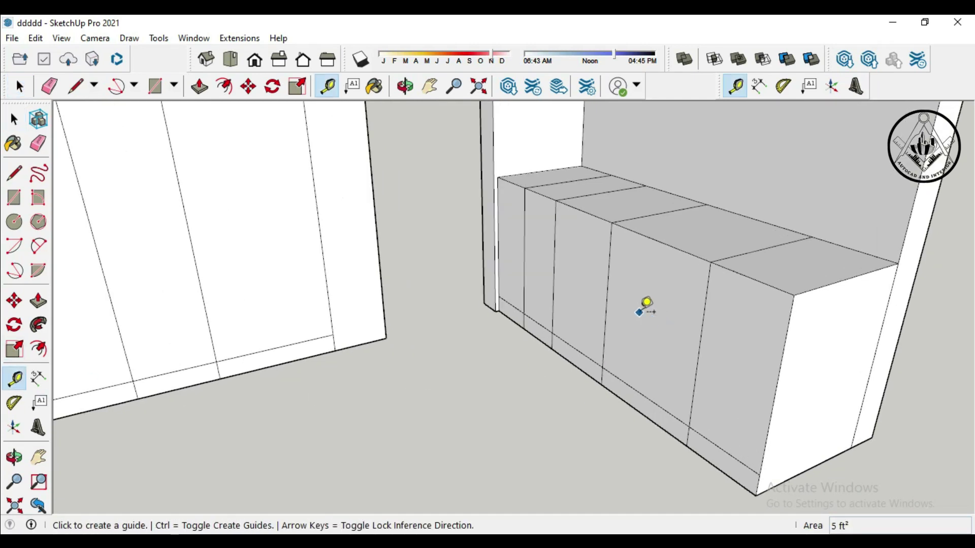
scroll(644, 307, up, 1)
click(685, 246)
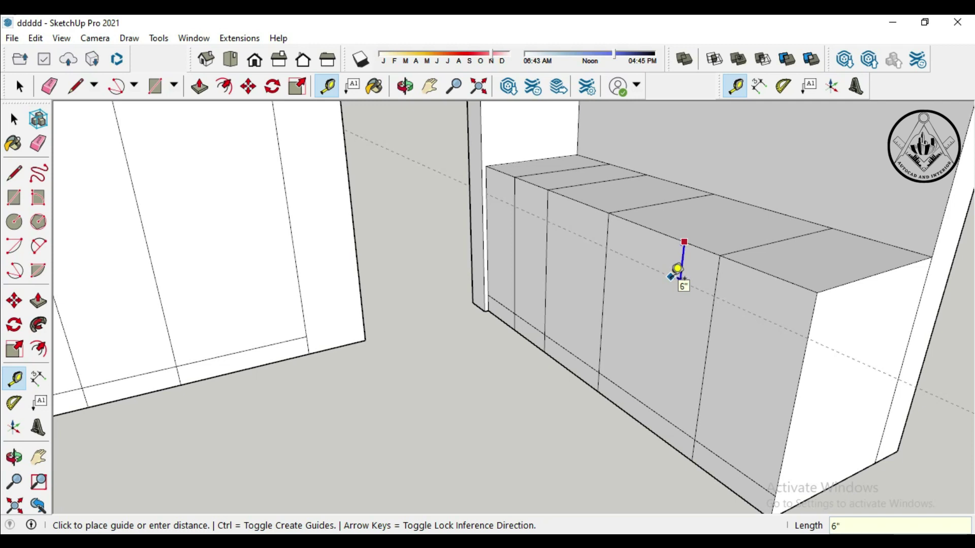
click(675, 272)
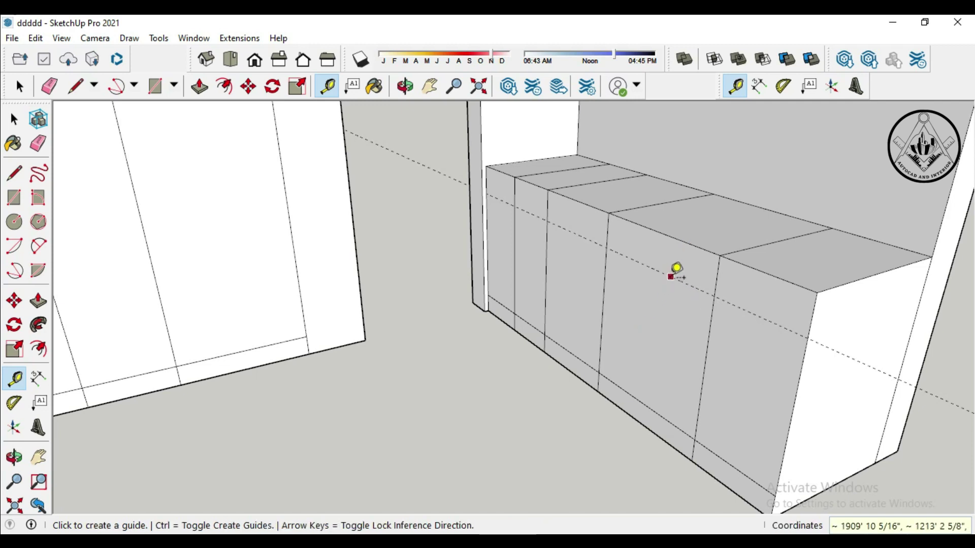
click(671, 278)
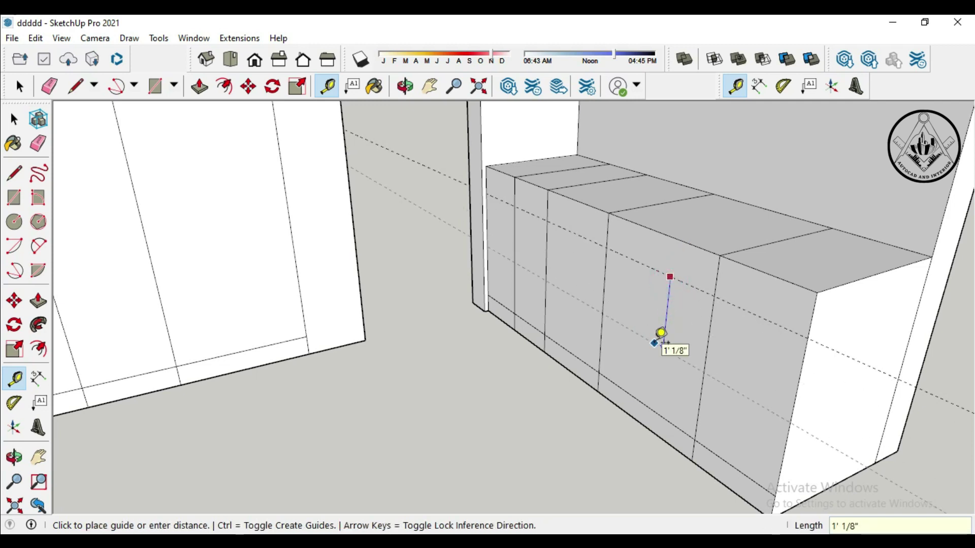
text(1)
key(Return)
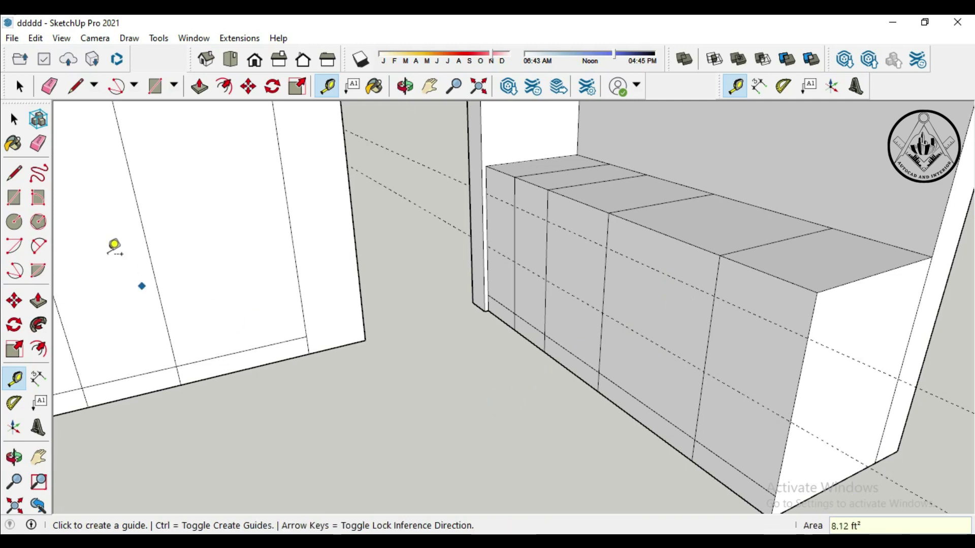
Step: Draw two 2' horizontal lines along the guides to form drawer fronts
click(15, 173)
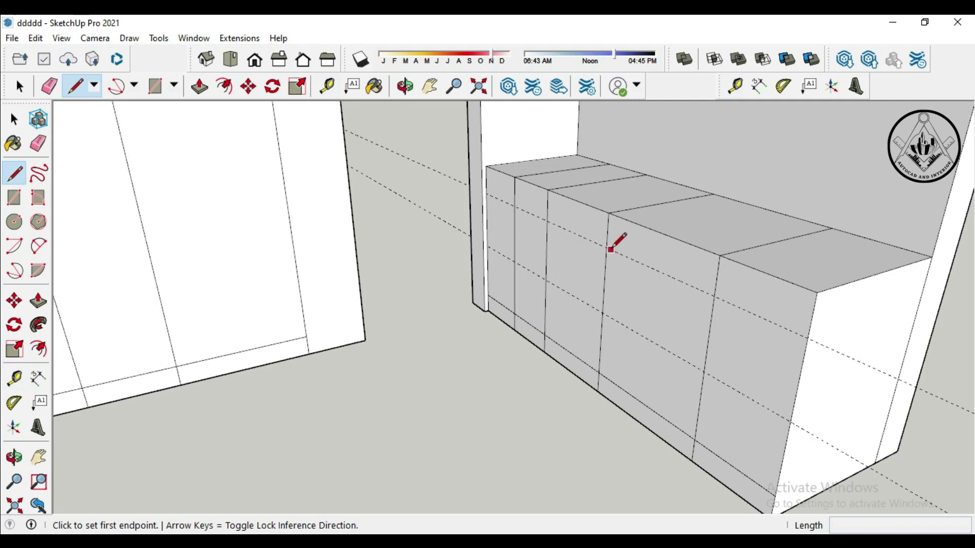
click(606, 248)
text(2')
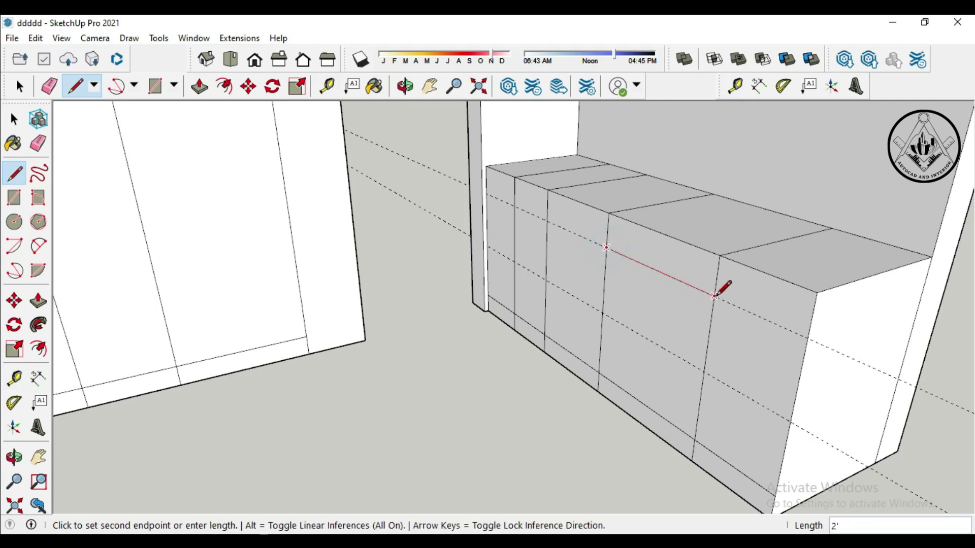
key(Return)
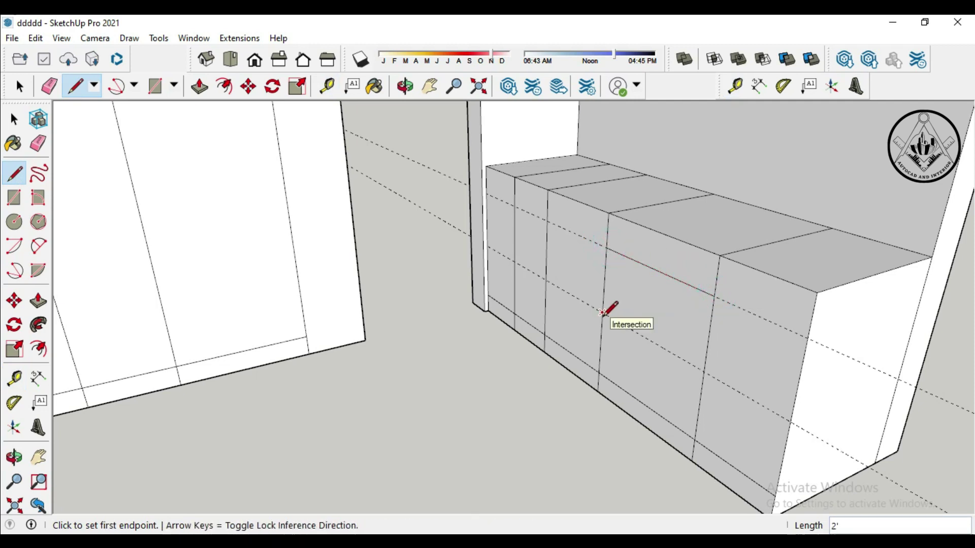
click(602, 313)
text(2')
key(Return)
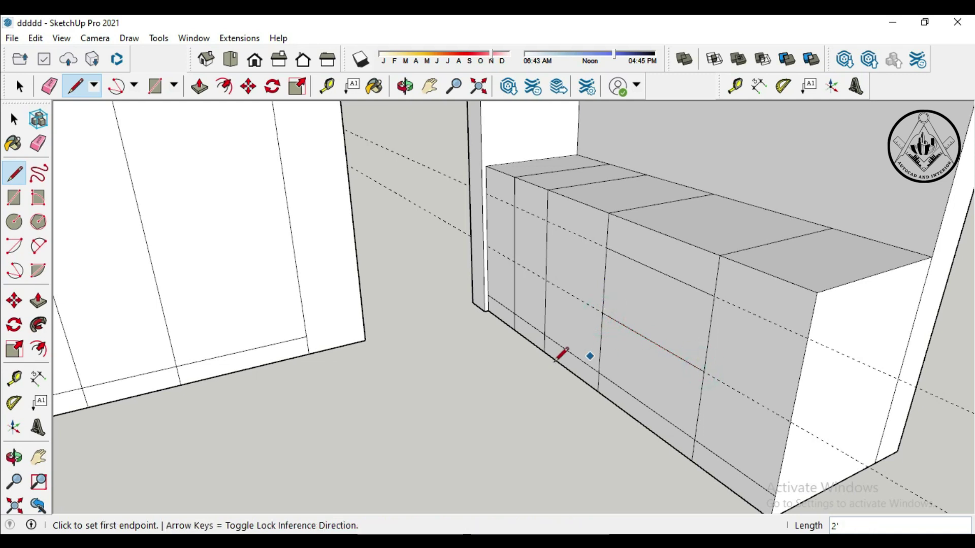
Step: Erase the guide lines across the cabinets and along the floor, then zoom out over the room
click(38, 144)
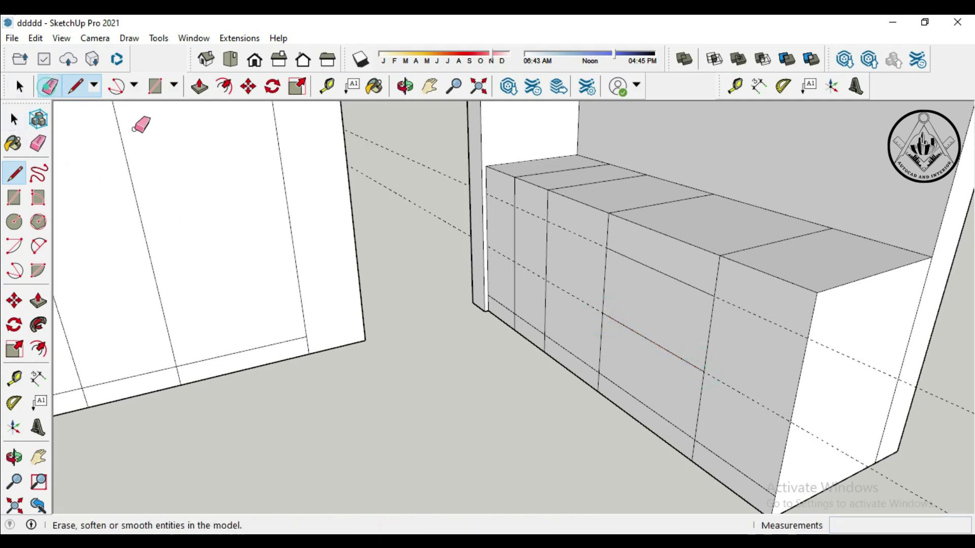
click(957, 406)
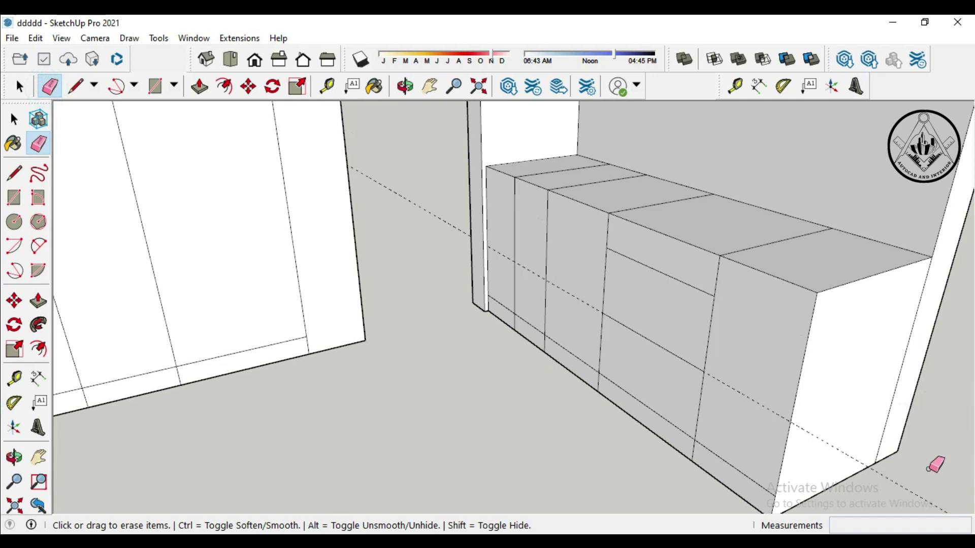
click(909, 491)
scroll(529, 409, down, 2)
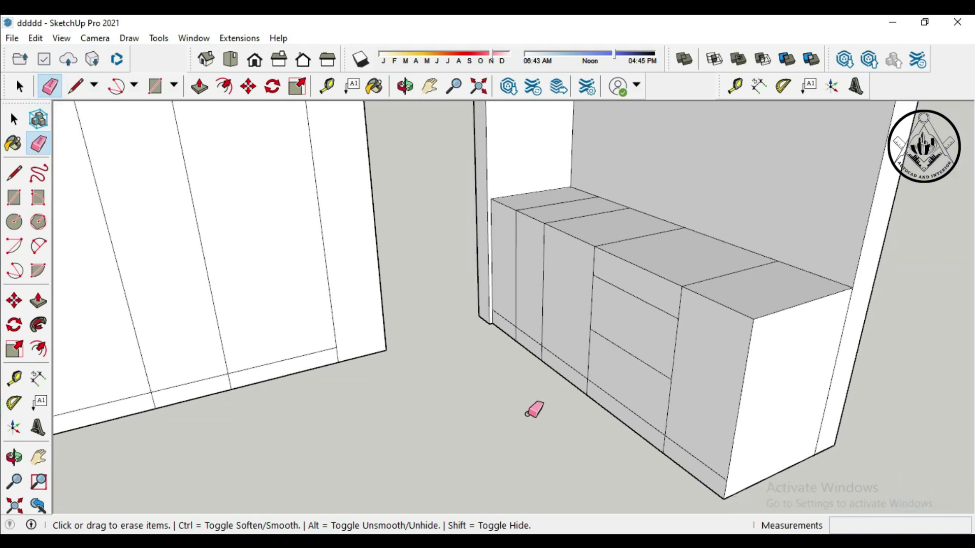
scroll(530, 413, down, 1)
key(ctrl)
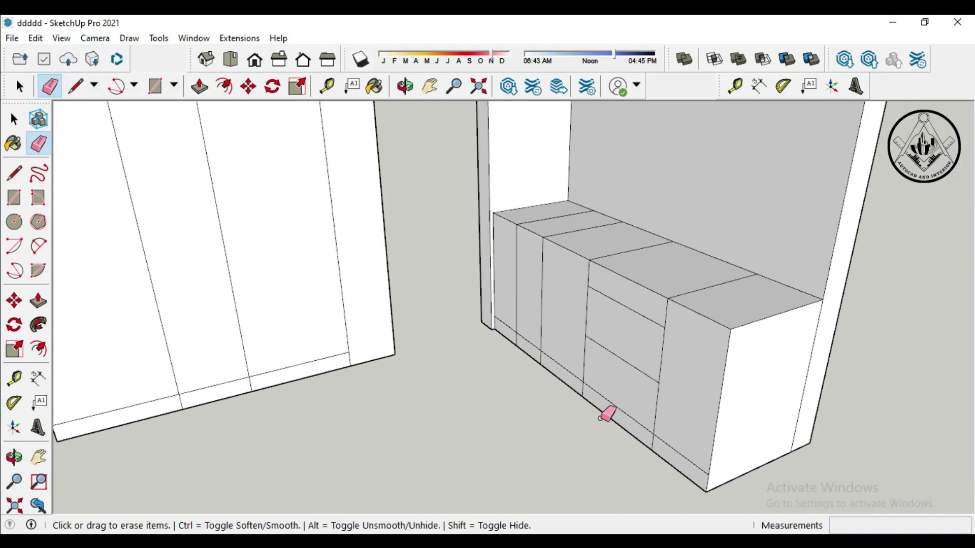
scroll(630, 421, down, 3)
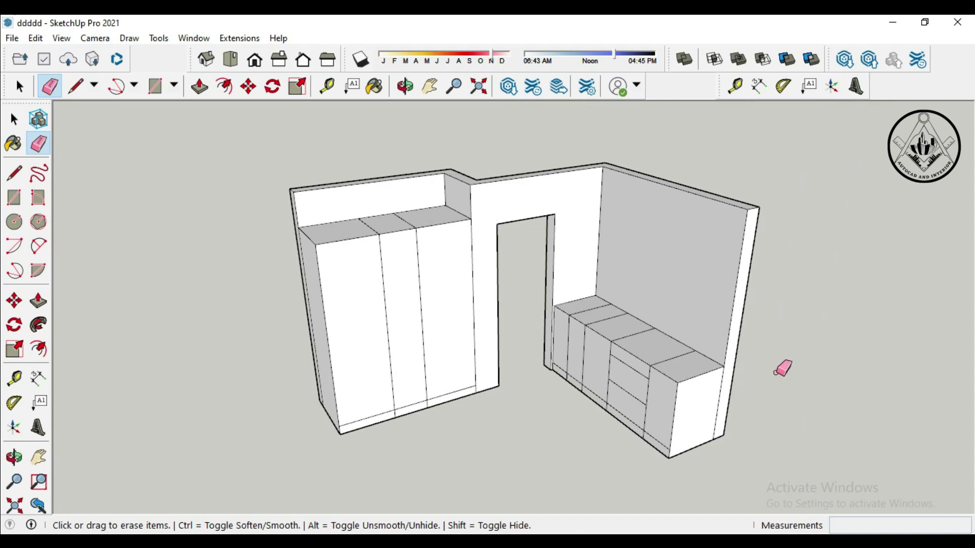
scroll(782, 371, up, 1)
scroll(655, 360, up, 1)
scroll(625, 366, up, 1)
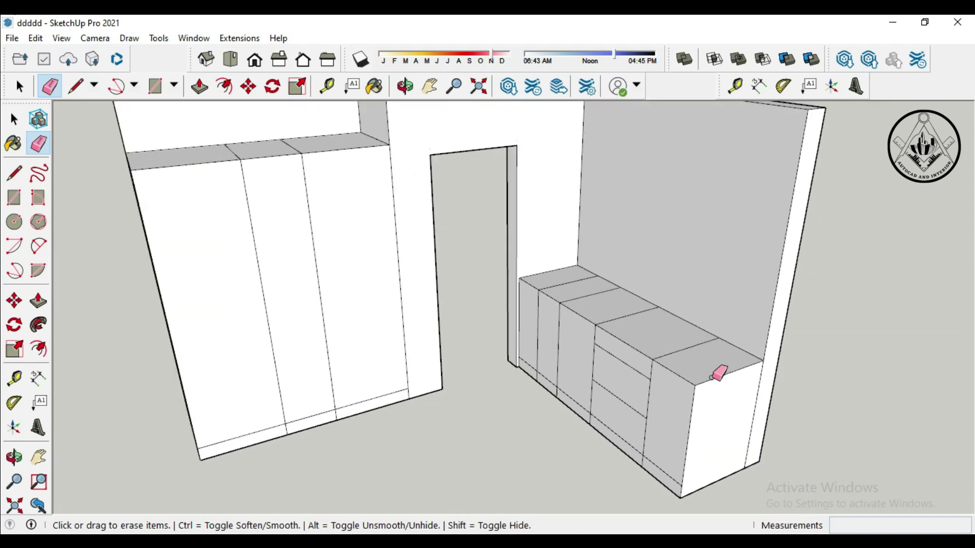
scroll(718, 376, down, 1)
Step: Place two horizontal wall guides, 2' and a further 2' above the base cabinets
click(14, 378)
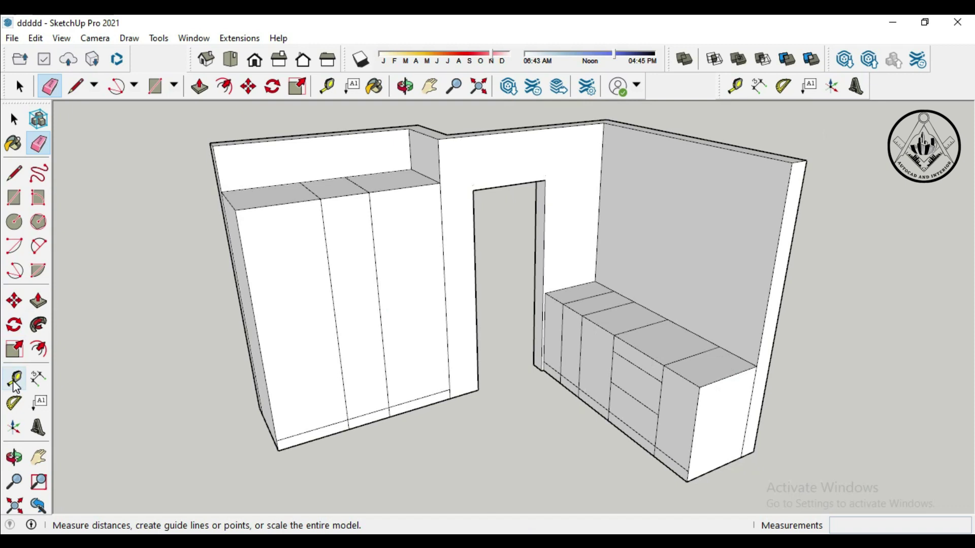
click(657, 415)
scroll(706, 264, up, 1)
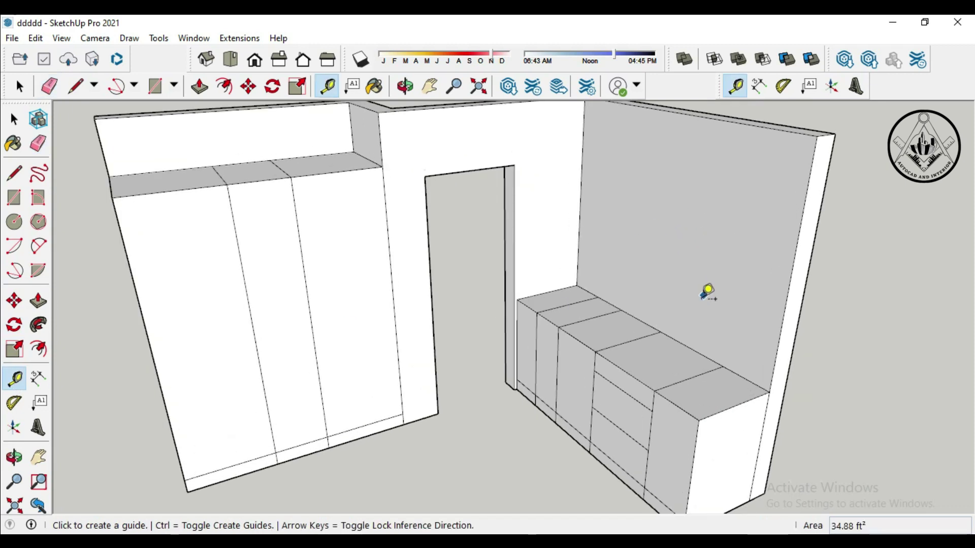
click(689, 348)
text(2)
key(Return)
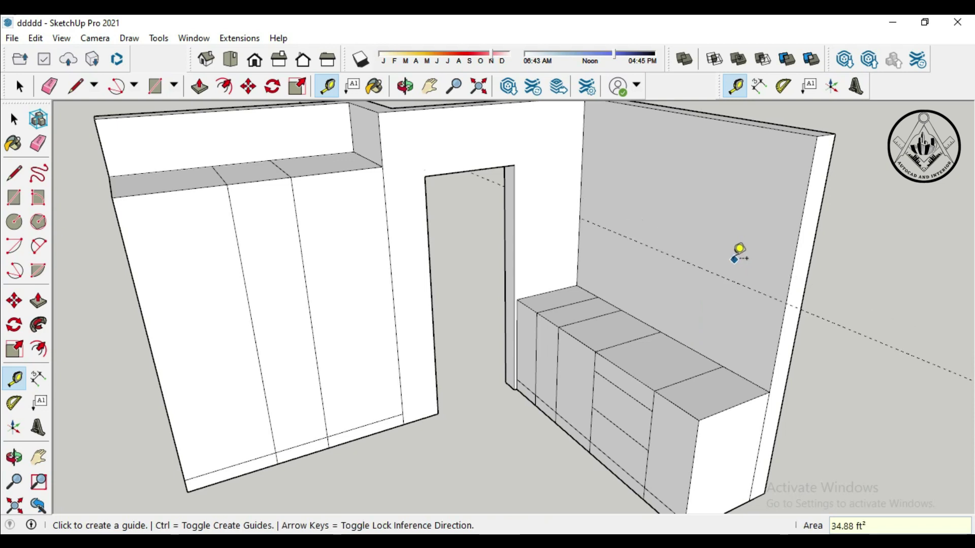
click(726, 278)
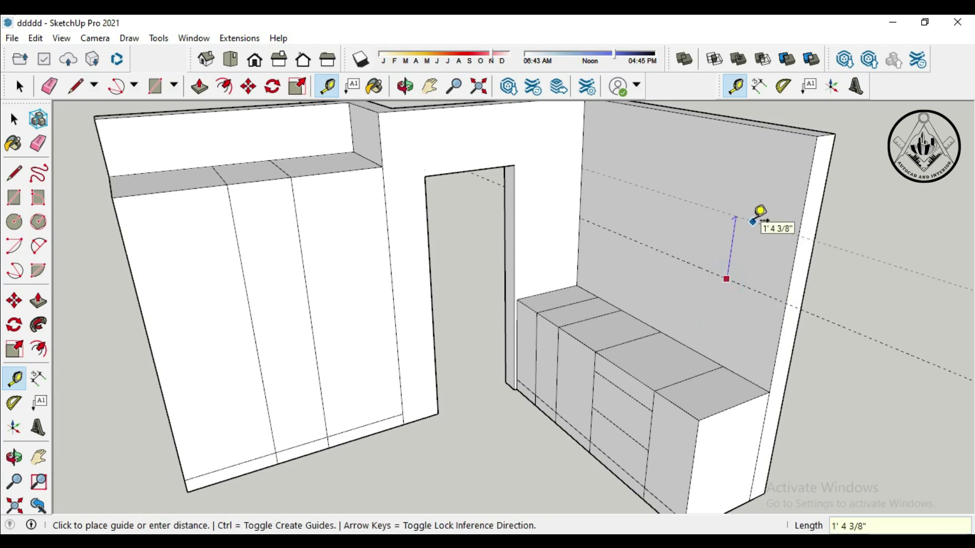
key(Return)
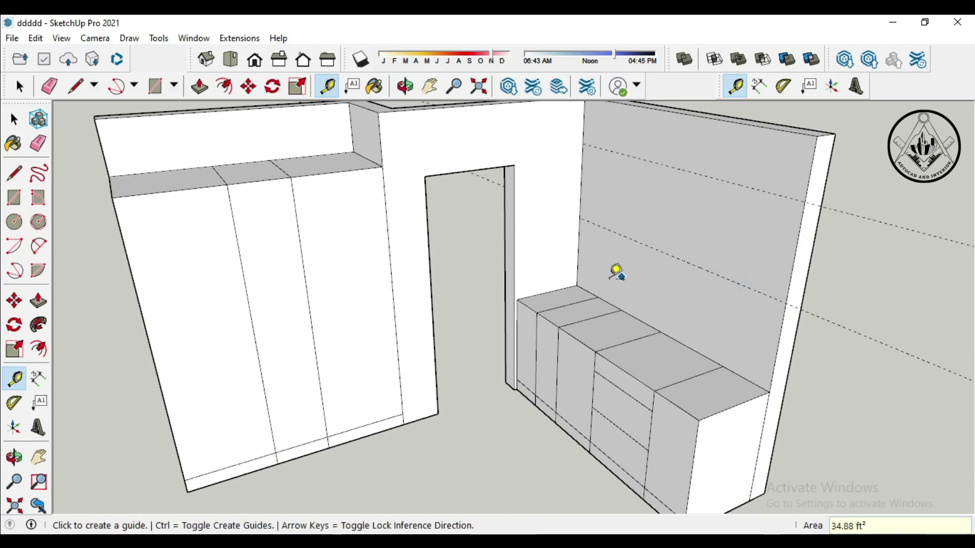
Step: Add vertical wall guides at 2', then 1' 6" and 15" further from the corner
middle_drag(496, 428, 574, 447)
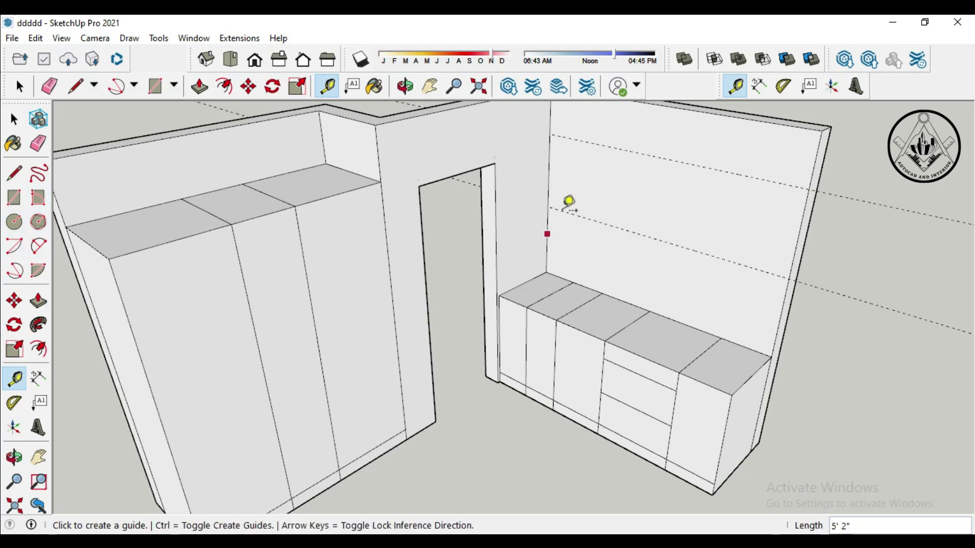
click(548, 172)
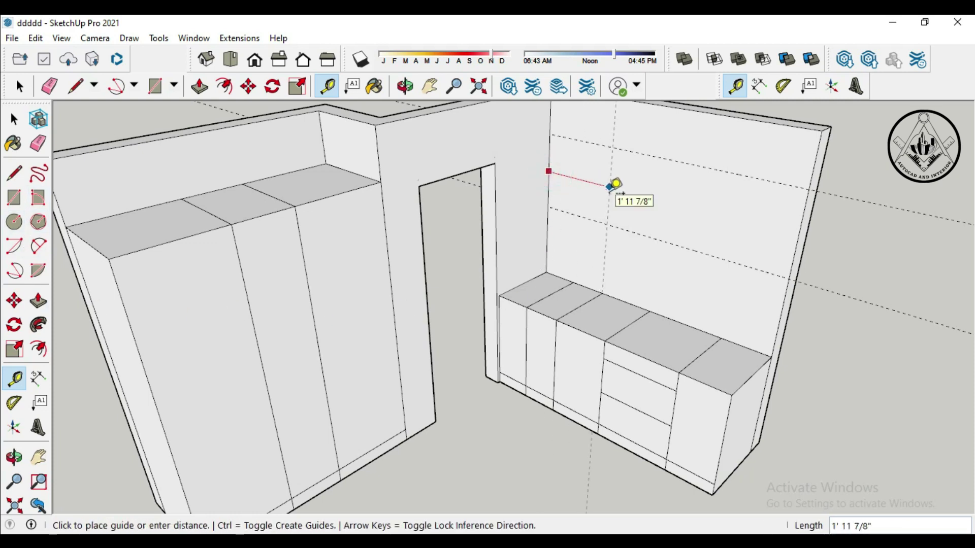
text(2')
key(Return)
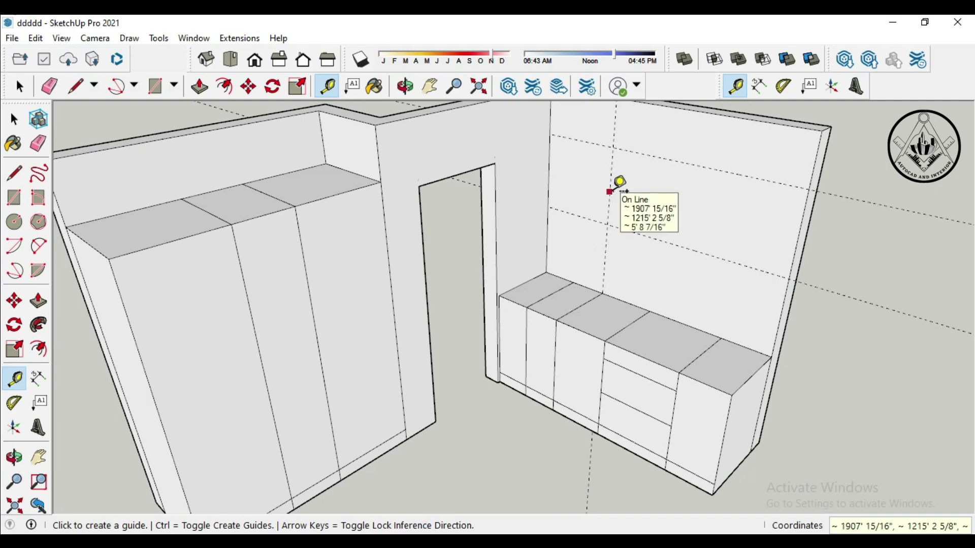
click(609, 192)
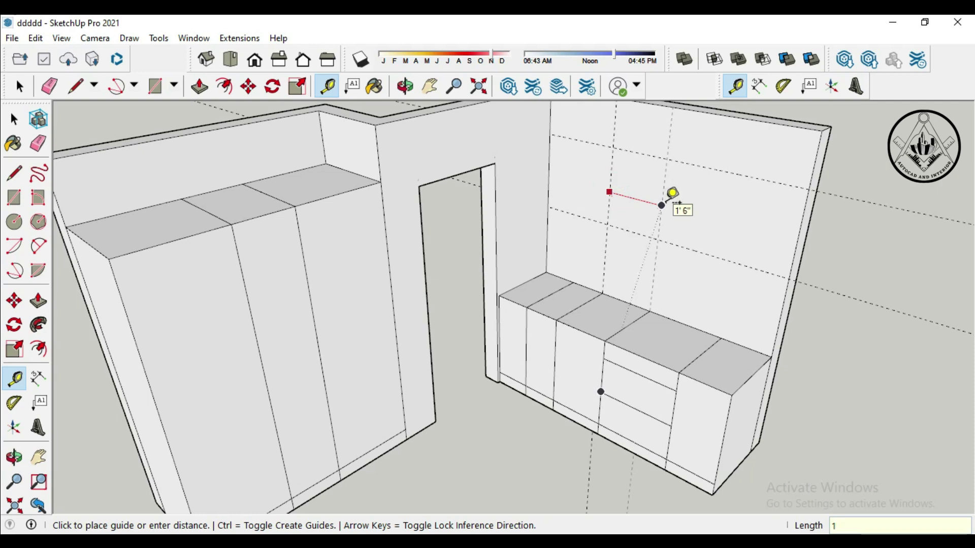
text(8")
key(Return)
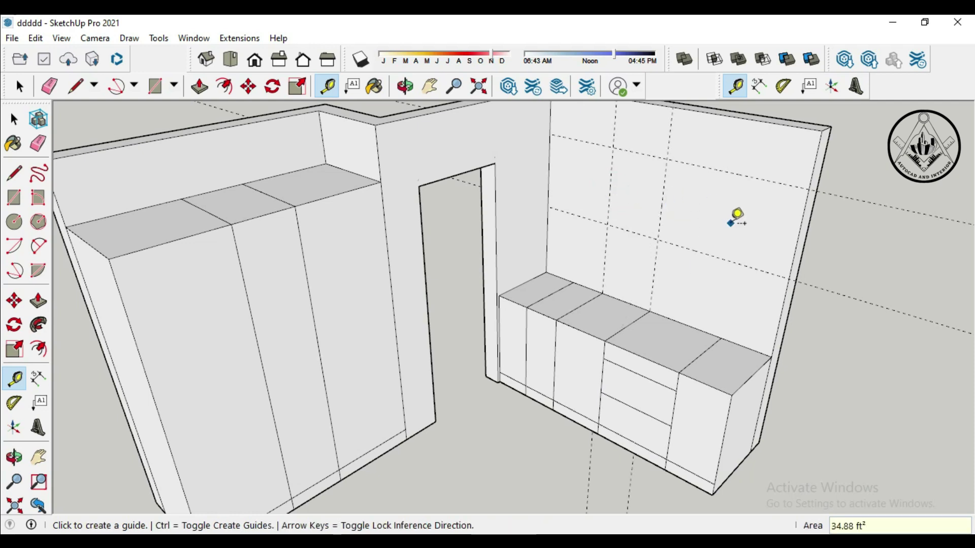
click(796, 252)
text(15")
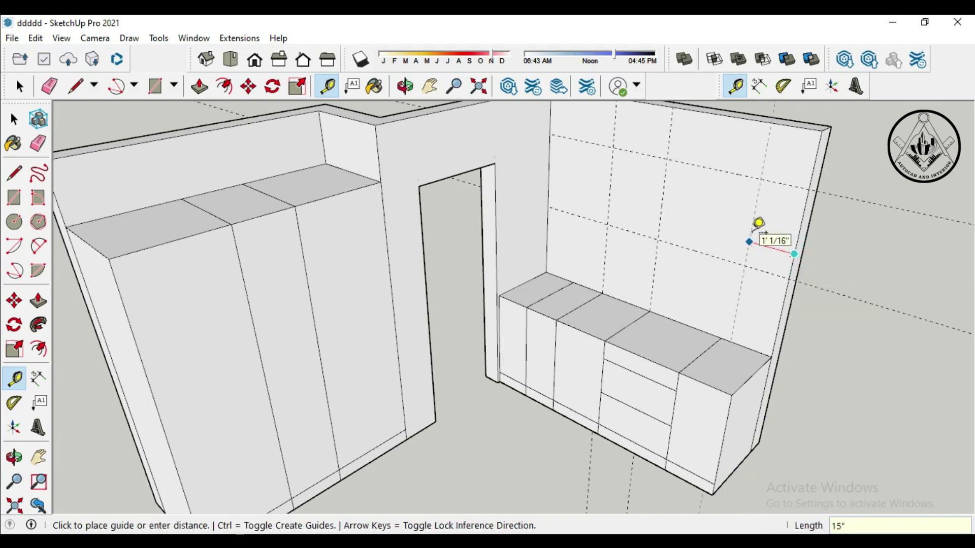
key(Return)
Step: Draw three wall-cabinet rectangles between guide intersections, the first 2' by 1' 6"
scroll(559, 321, down, 3)
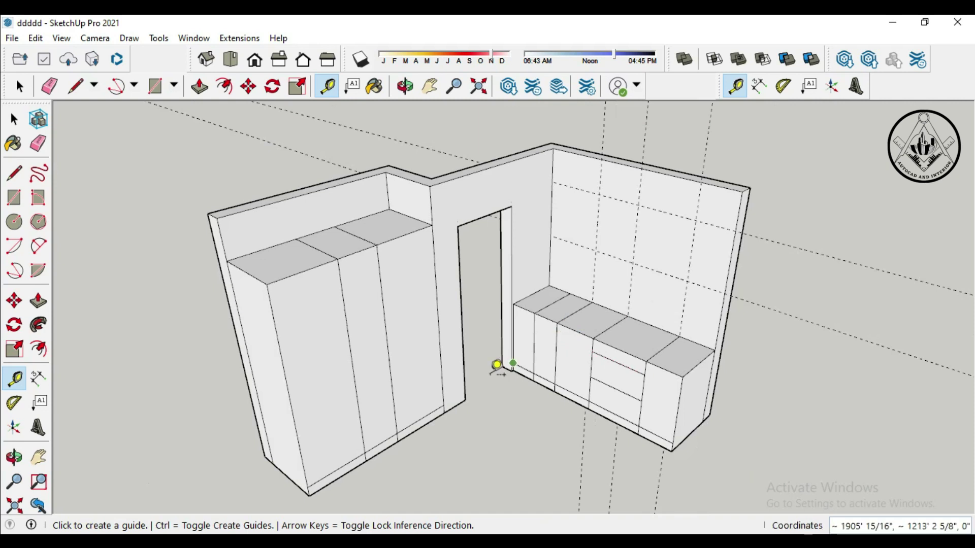
click(14, 198)
scroll(576, 200, up, 3)
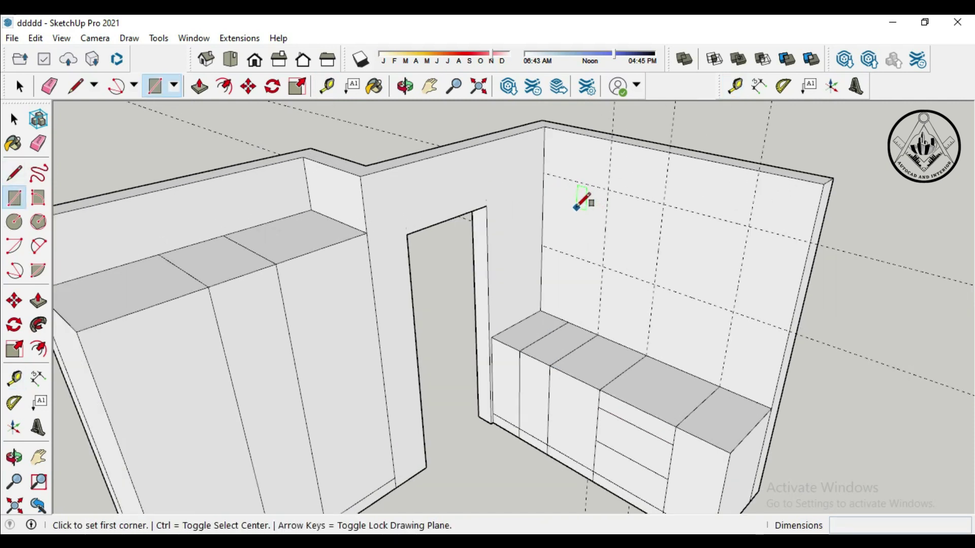
click(542, 173)
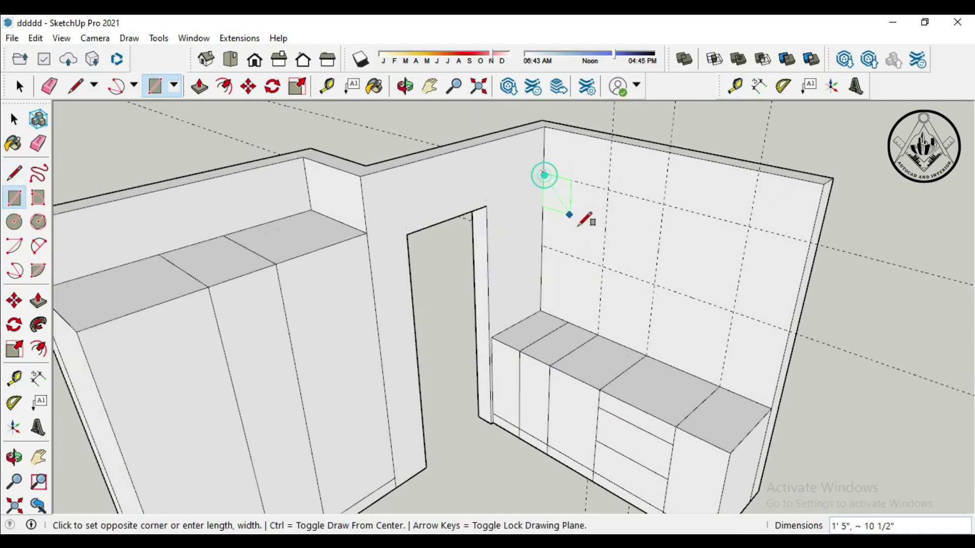
click(608, 190)
click(656, 283)
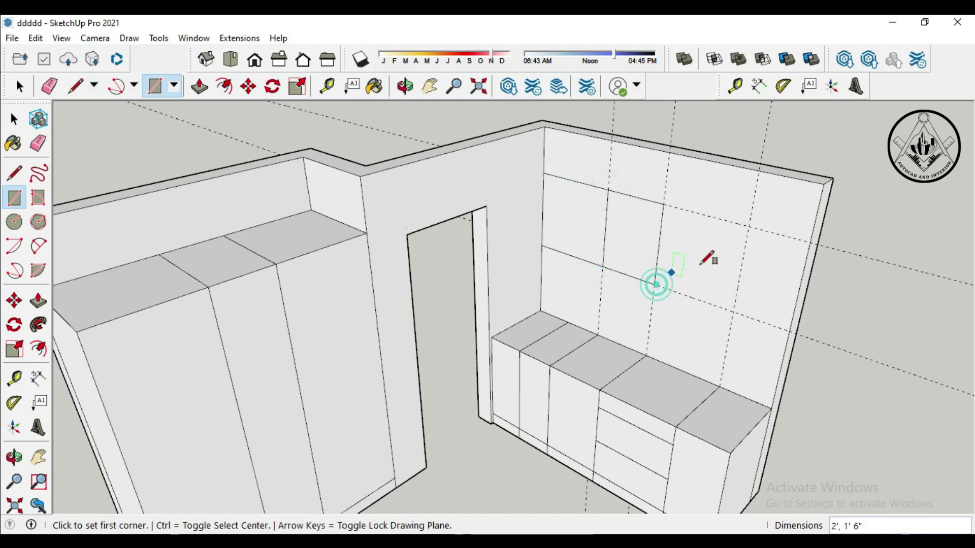
click(749, 227)
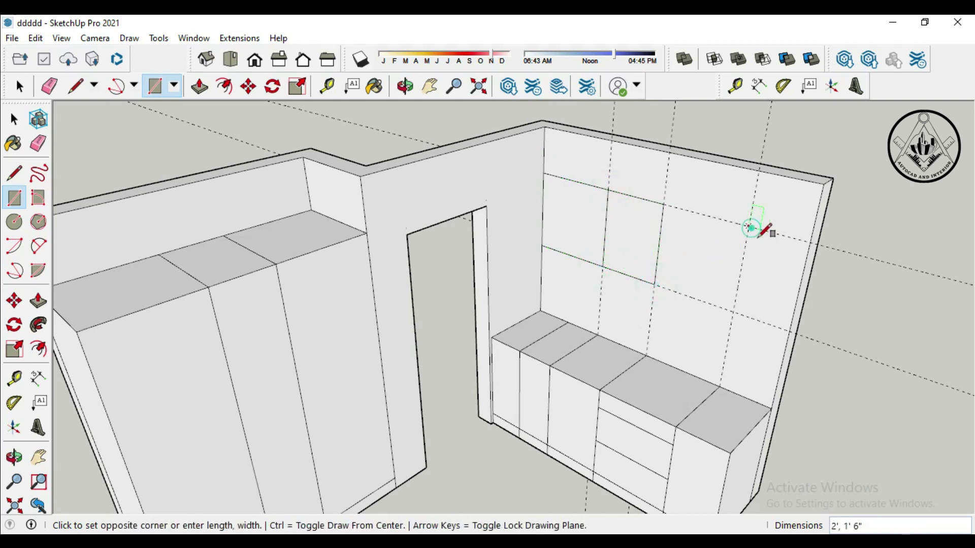
click(793, 331)
scroll(776, 285, down, 2)
scroll(739, 216, down, 2)
scroll(736, 224, down, 1)
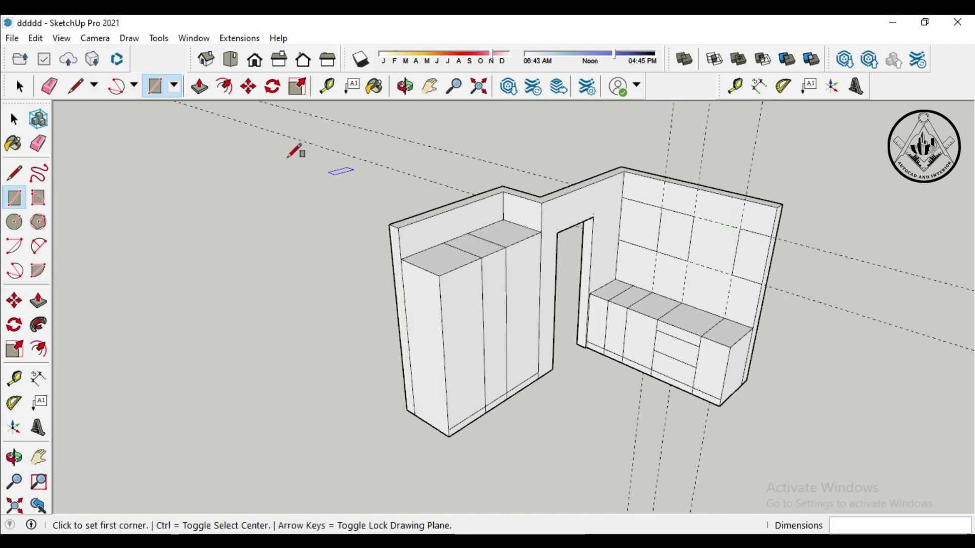
Step: Erase the five dashed guide lines from the walls
click(49, 87)
click(436, 184)
click(461, 154)
click(668, 146)
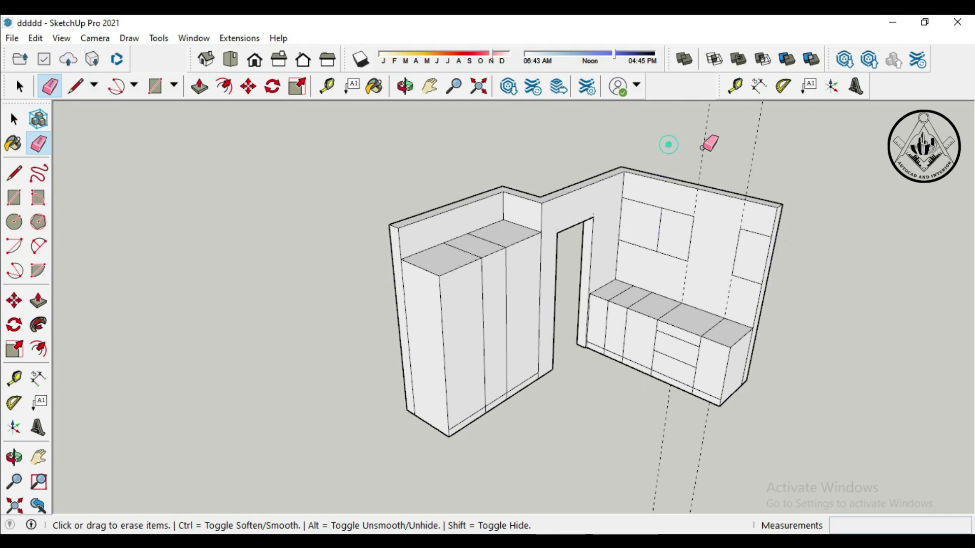
click(703, 151)
click(750, 161)
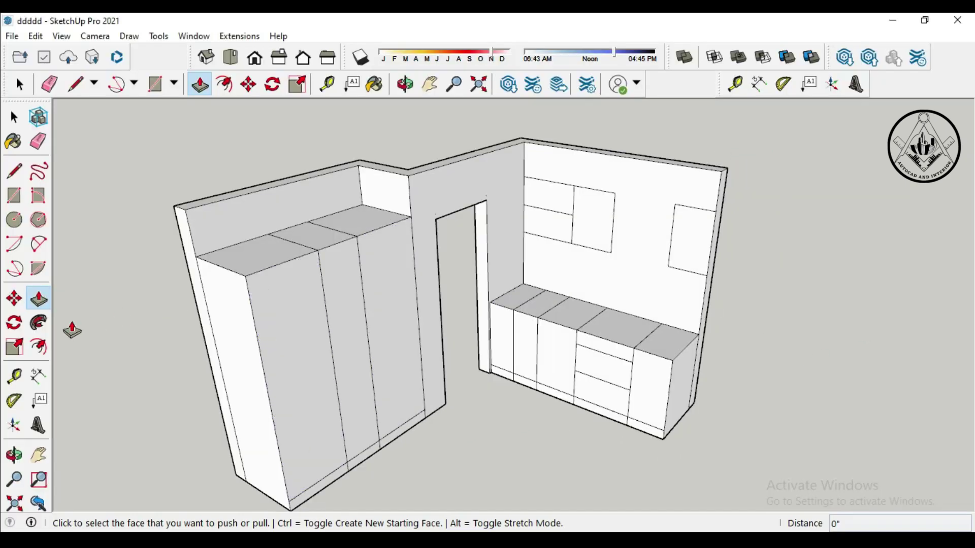
Step: Push the upper wall rectangle and the face below it out 1' from the wall
click(559, 204)
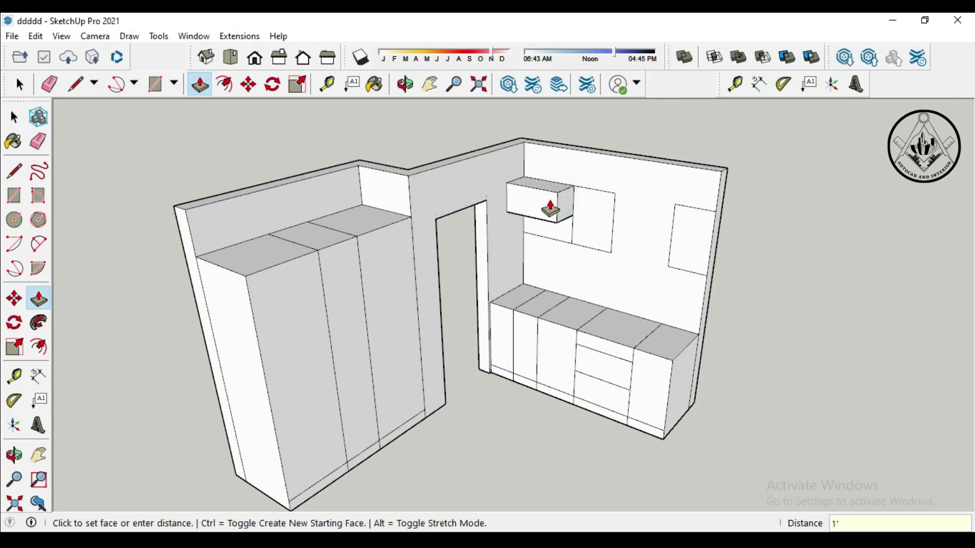
text(')
key(Return)
scroll(553, 223, up, 1)
scroll(557, 233, up, 2)
click(557, 233)
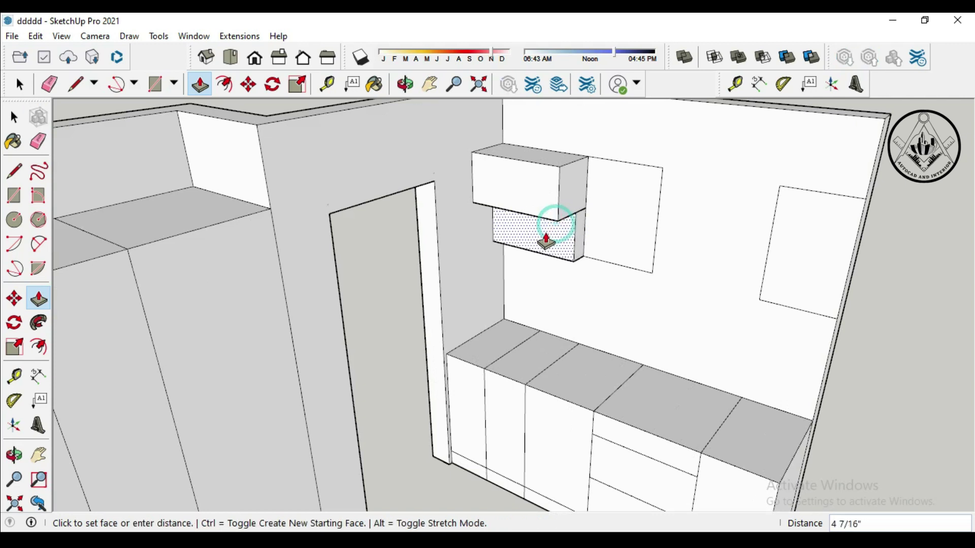
text(1')
key(Return)
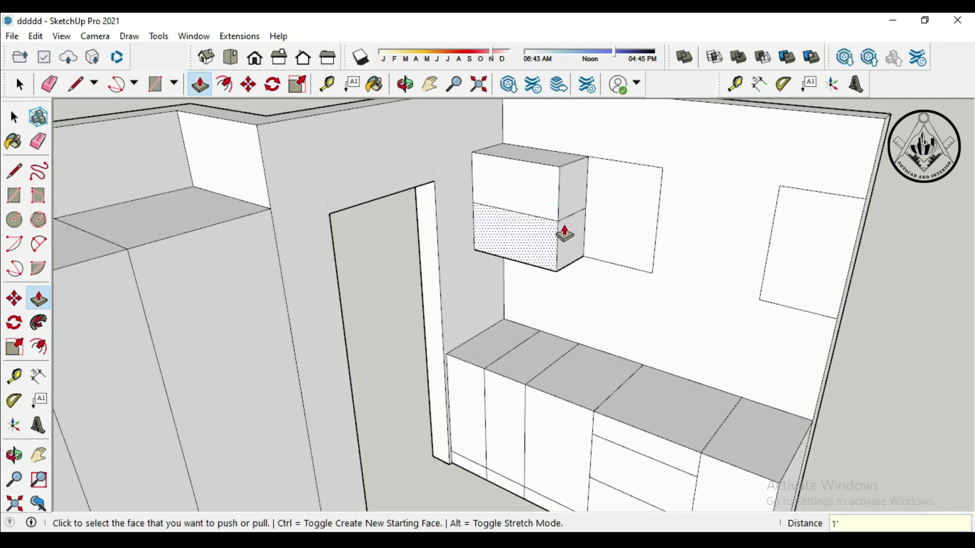
Step: Push the neighbouring and right-wall rectangles out 1' into cabinet boxes
click(612, 218)
text(1)
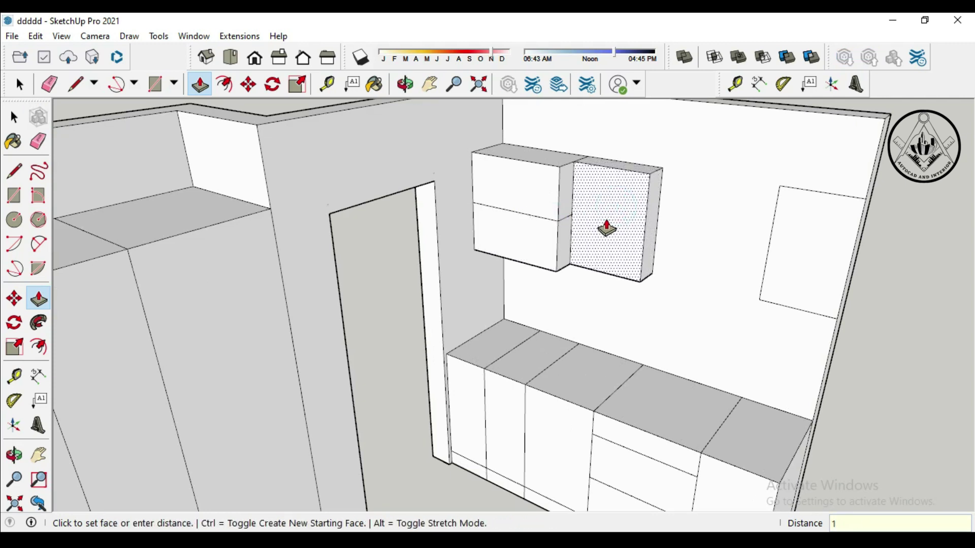
key(Return)
click(806, 254)
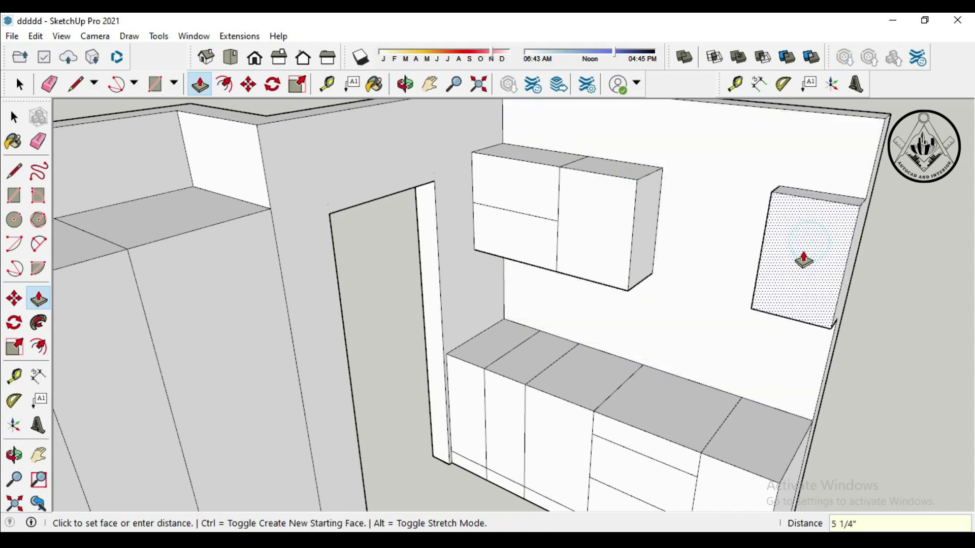
key(Return)
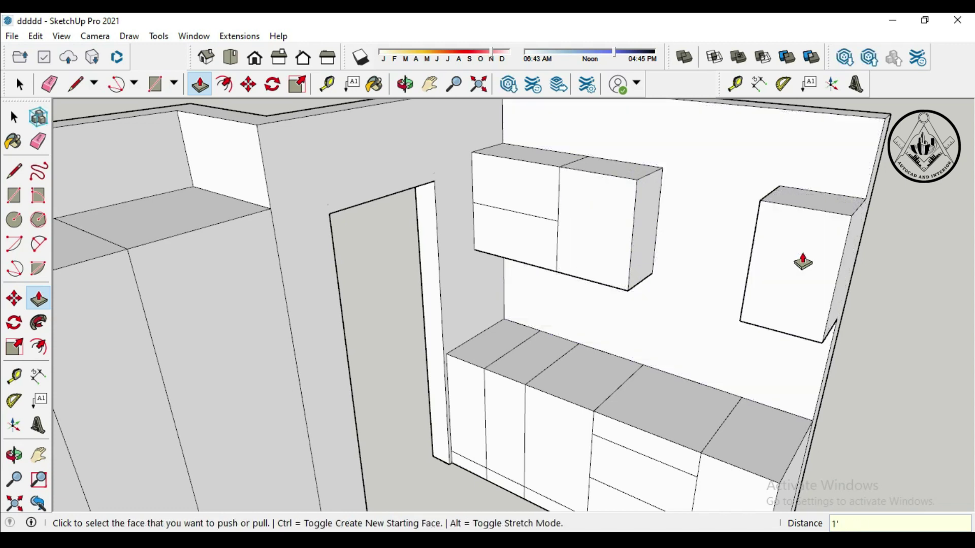
Step: Draw a fixing edge from a cabinet's lower edge up to its top corner
middle_drag(748, 250, 261, 147)
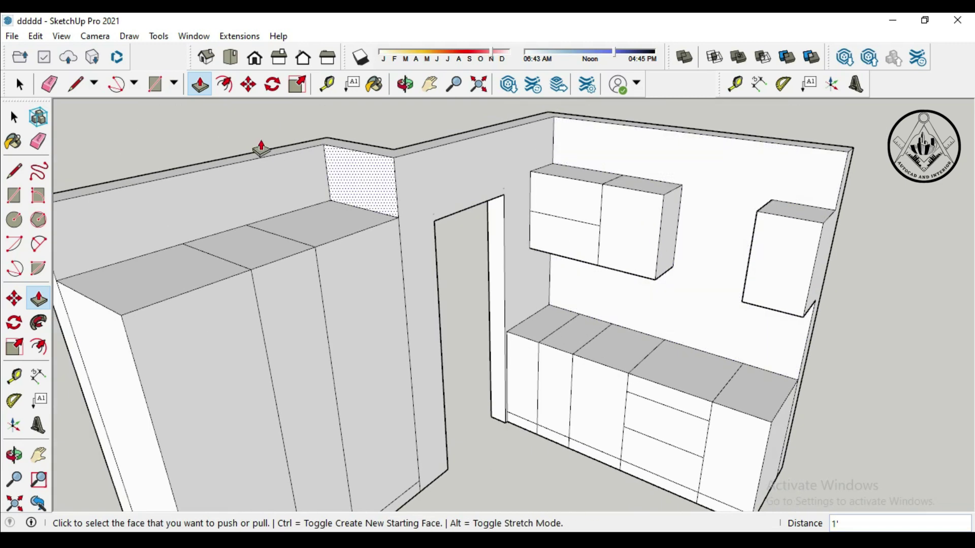
click(15, 171)
mouse_move(870, 348)
middle_down()
mouse_move(777, 364)
mouse_move(827, 354)
middle_up()
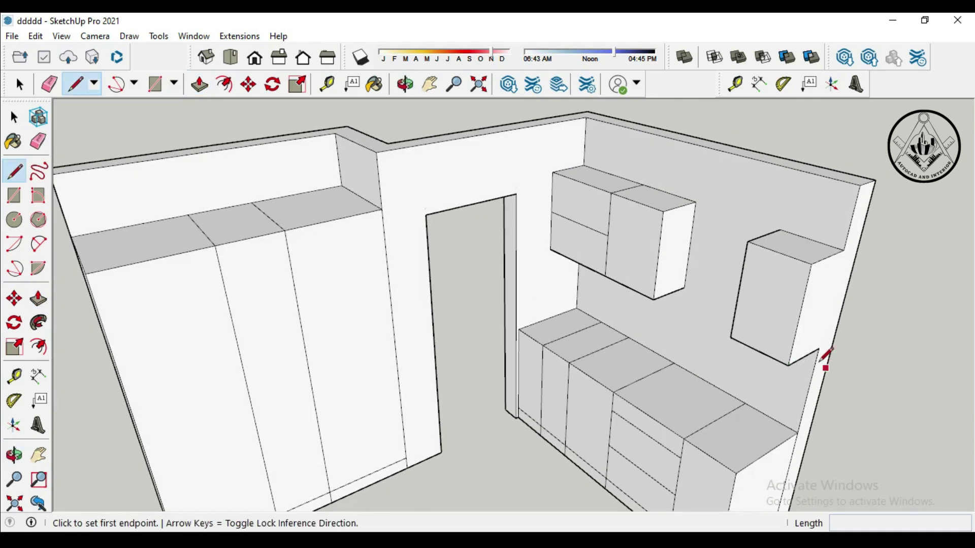
click(818, 348)
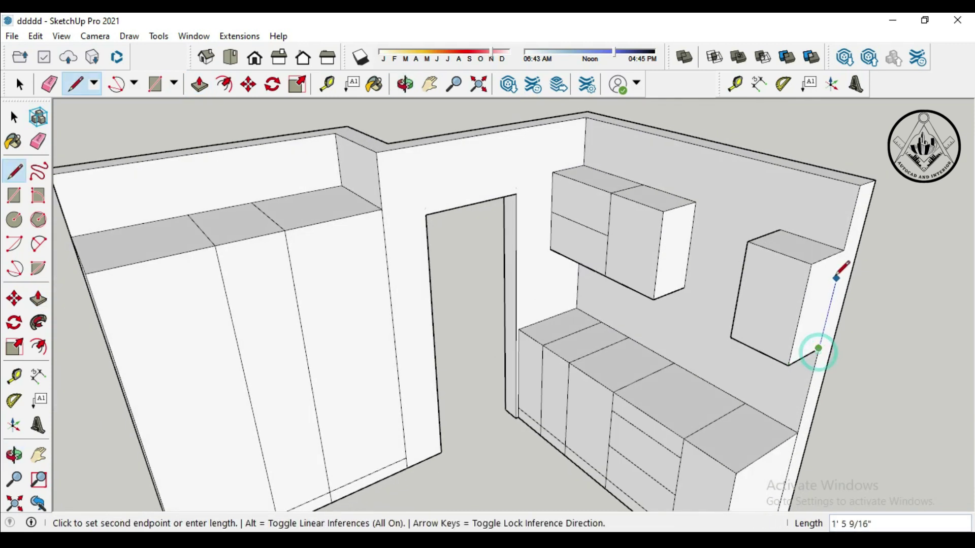
click(845, 251)
scroll(840, 259, down, 2)
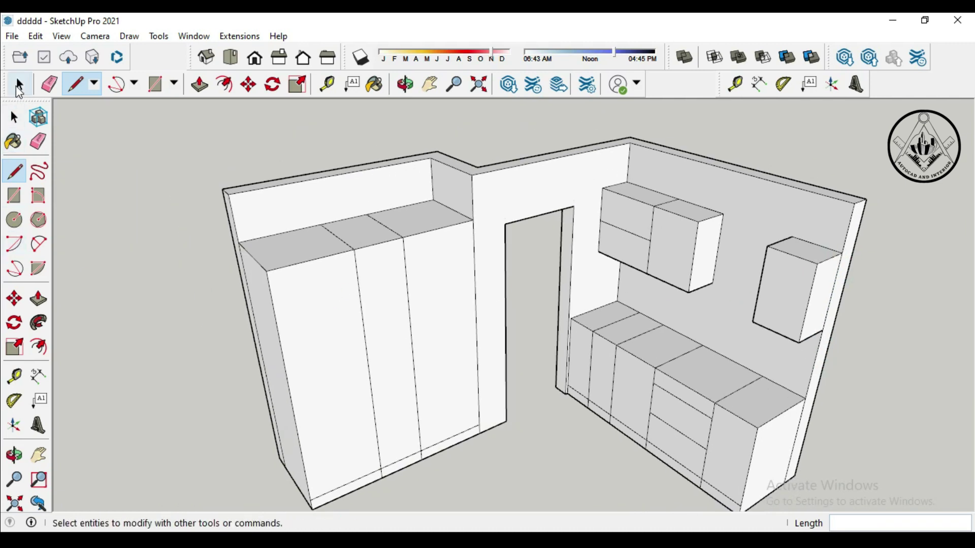
click(20, 84)
mouse_move(558, 420)
middle_down()
mouse_move(592, 425)
mouse_move(633, 174)
middle_up()
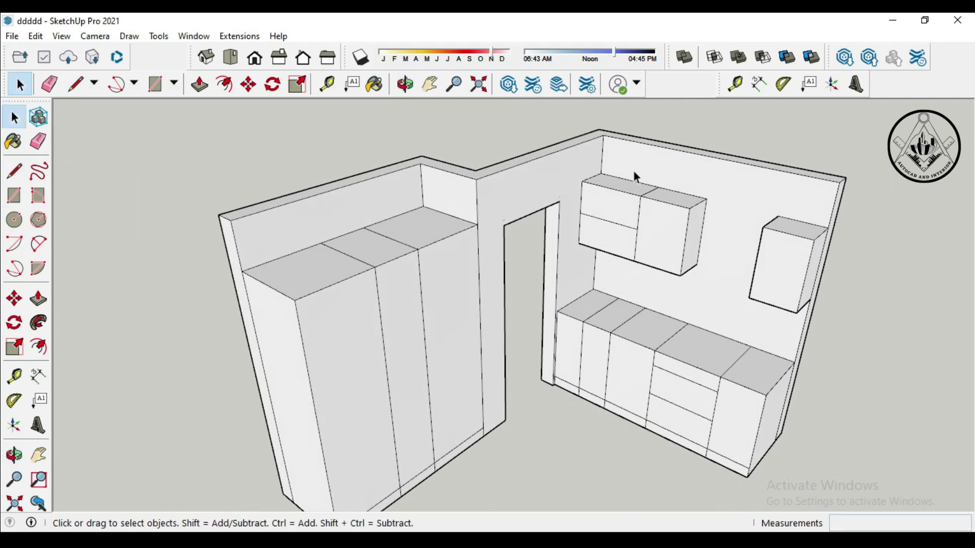
scroll(652, 224, up, 2)
scroll(652, 225, up, 2)
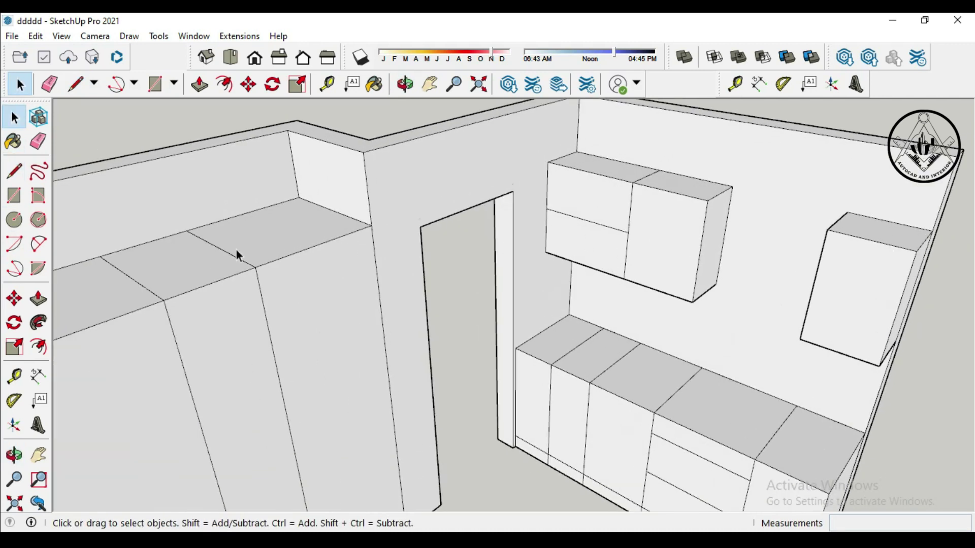
Step: Inset 0.5" outlines on the upper, lower and right door faces and the right-wall cabinet face
click(39, 347)
click(598, 188)
text(.5")
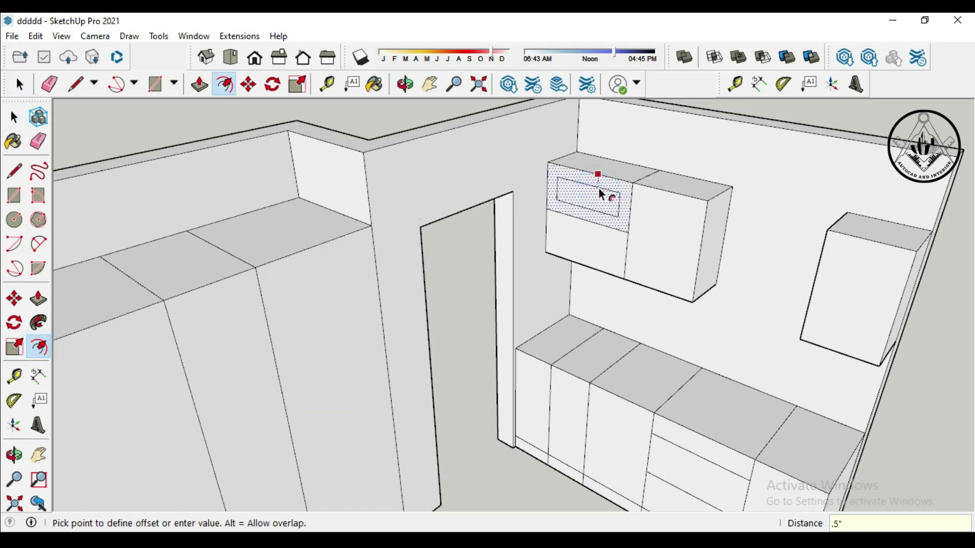
key(Return)
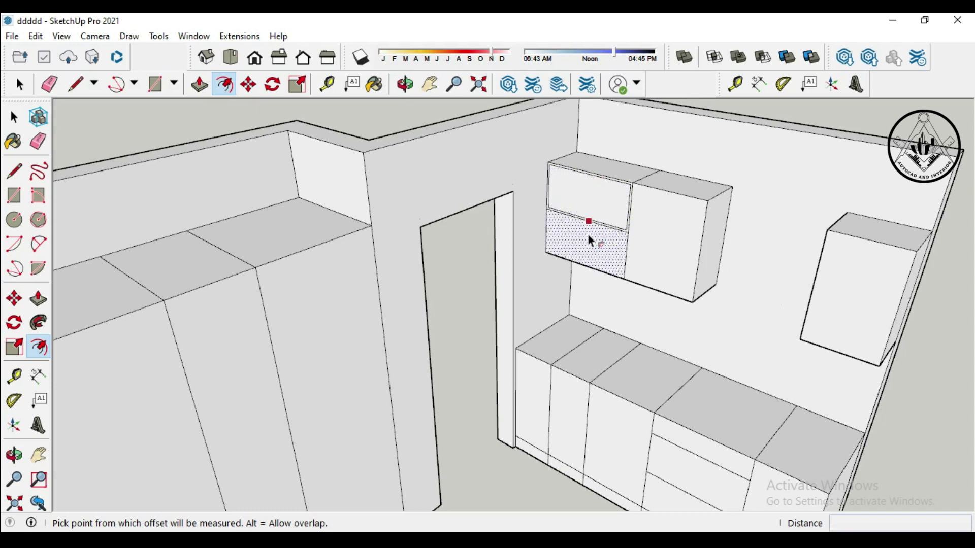
click(589, 236)
text(.5")
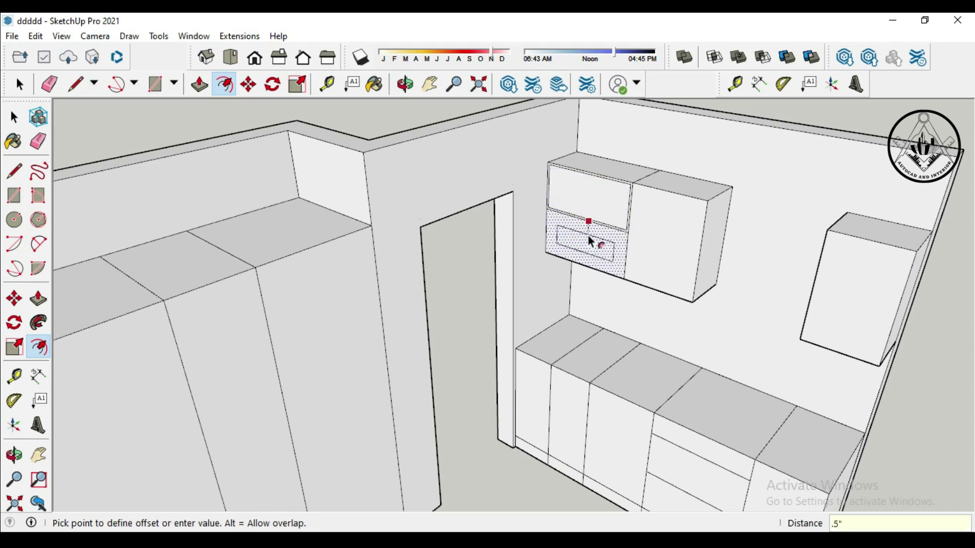
key(Return)
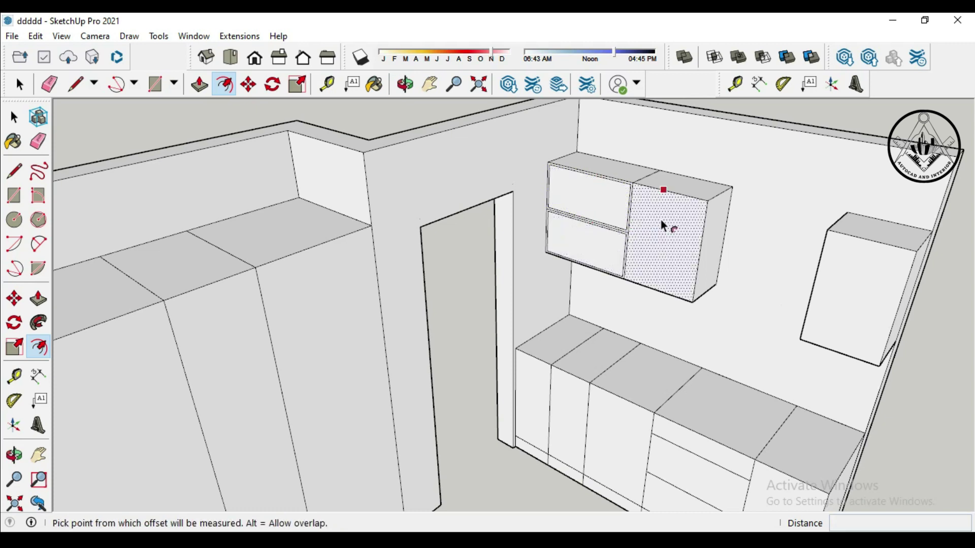
click(662, 221)
text(.5")
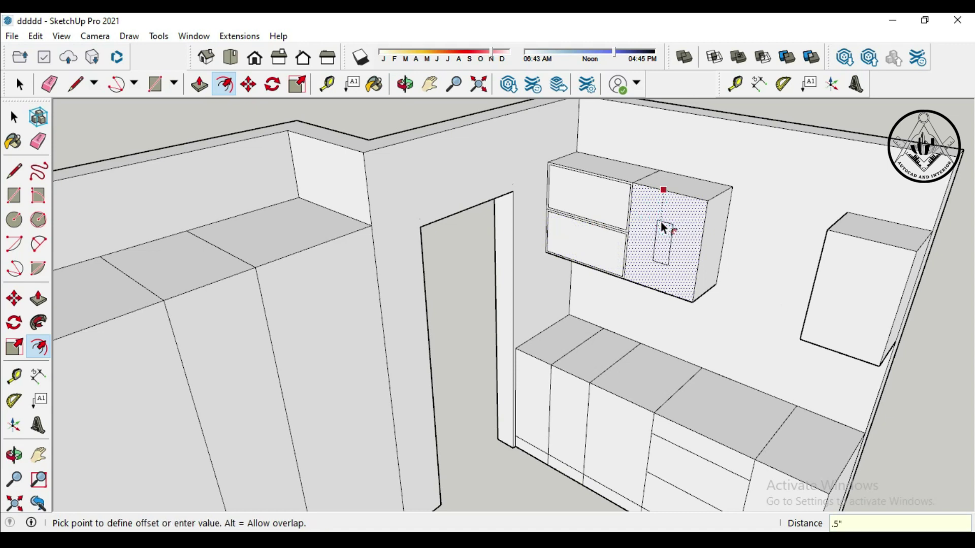
key(Return)
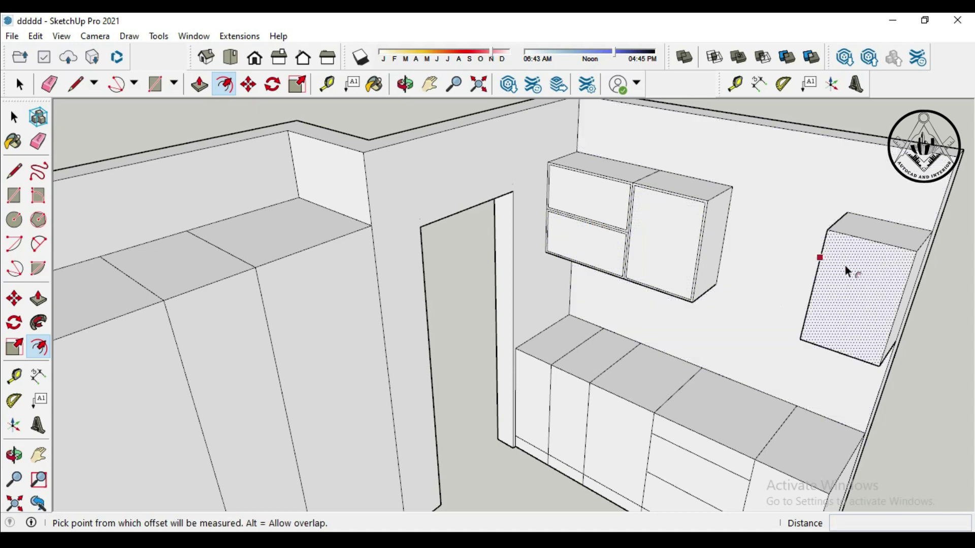
click(846, 268)
text(.5")
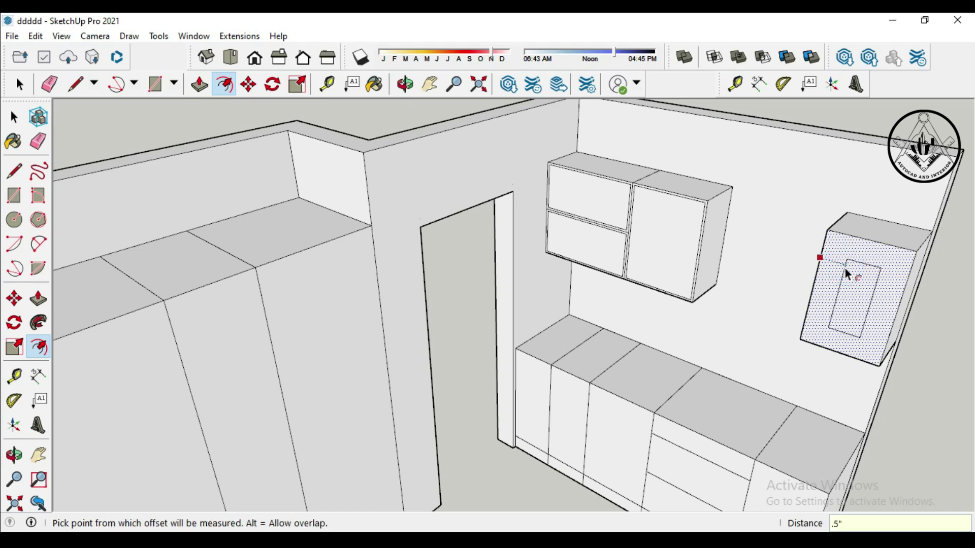
key(Return)
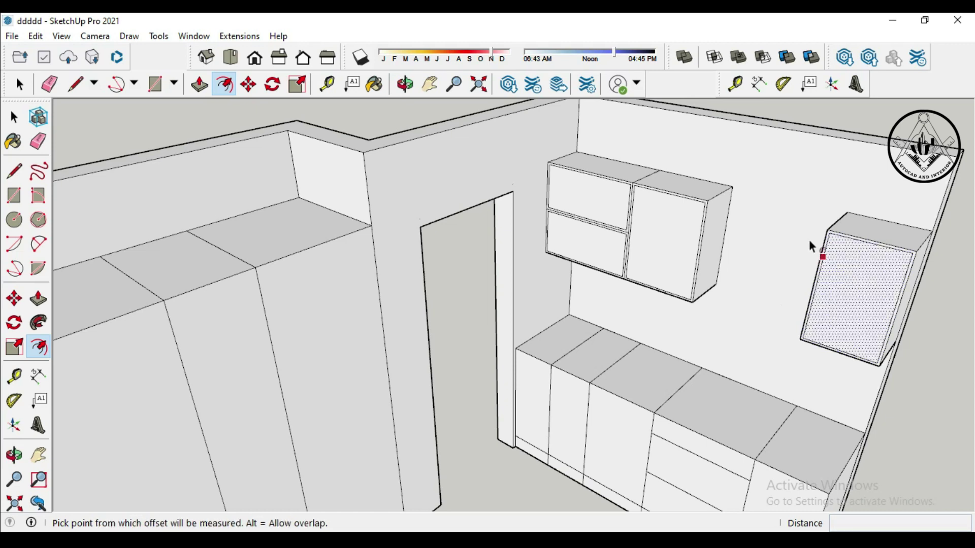
scroll(808, 237, down, 3)
scroll(601, 430, up, 3)
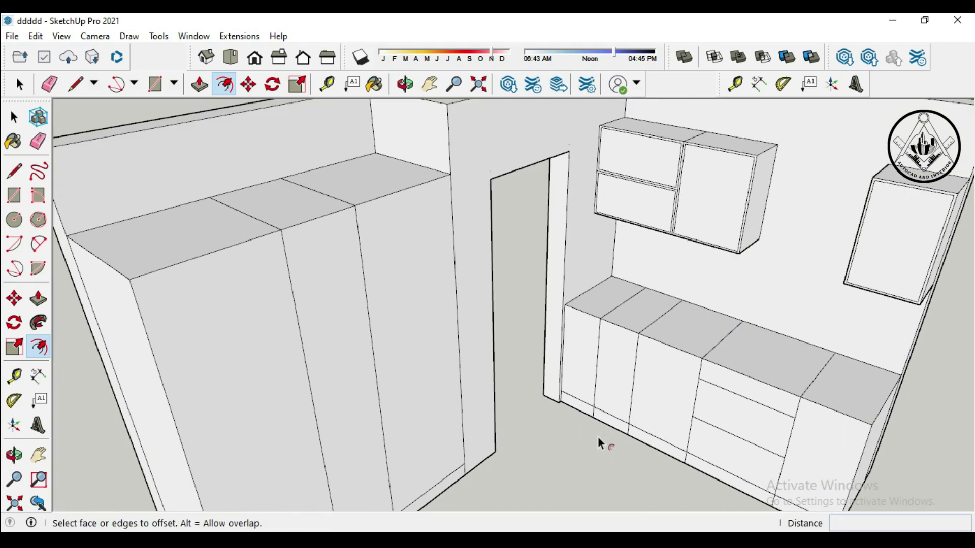
Step: Inset 0.5" outlines on the narrow base cabinet face and the next two door faces
click(574, 358)
text(.5")
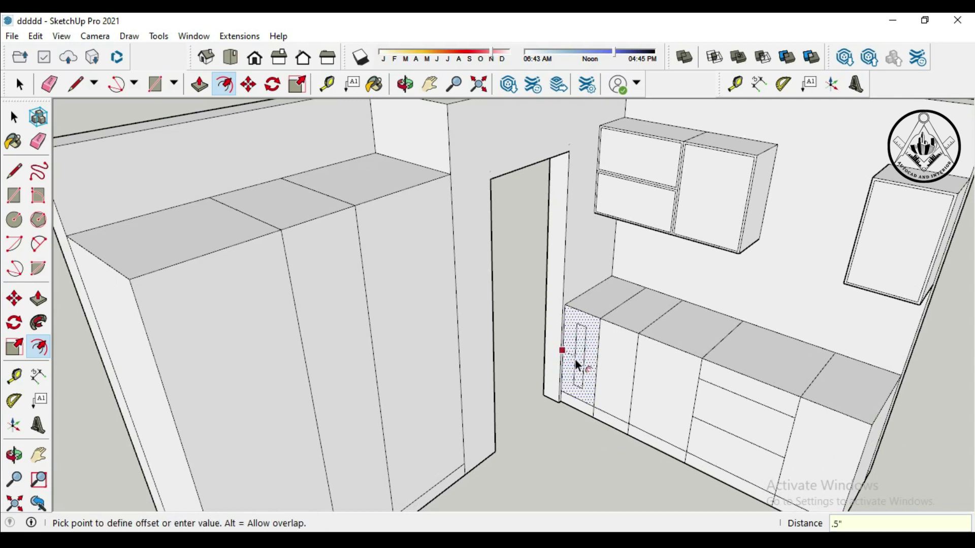
key(Return)
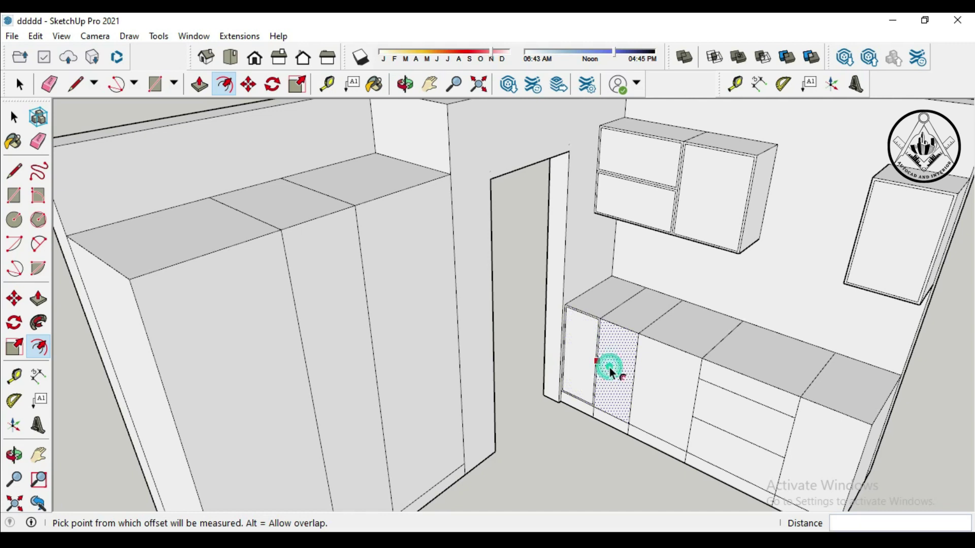
click(610, 368)
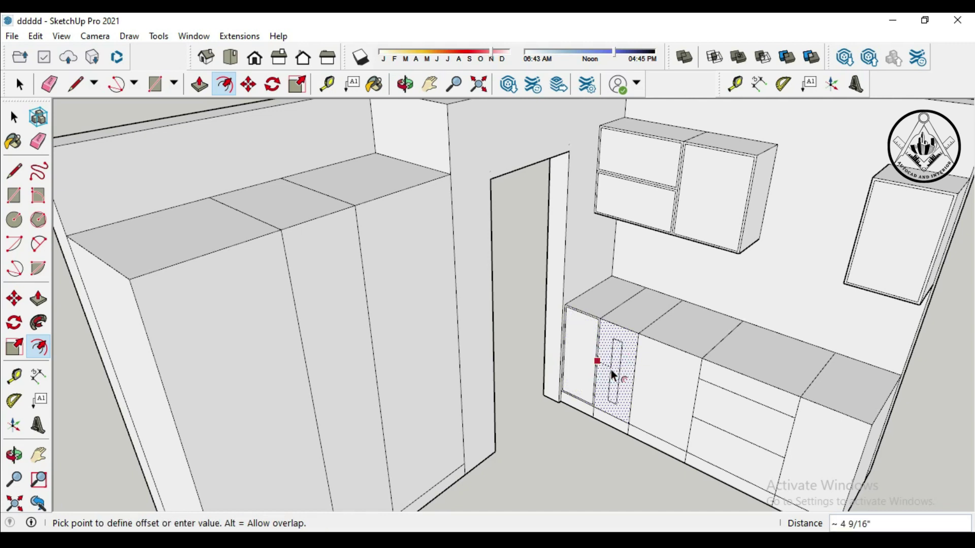
key(Return)
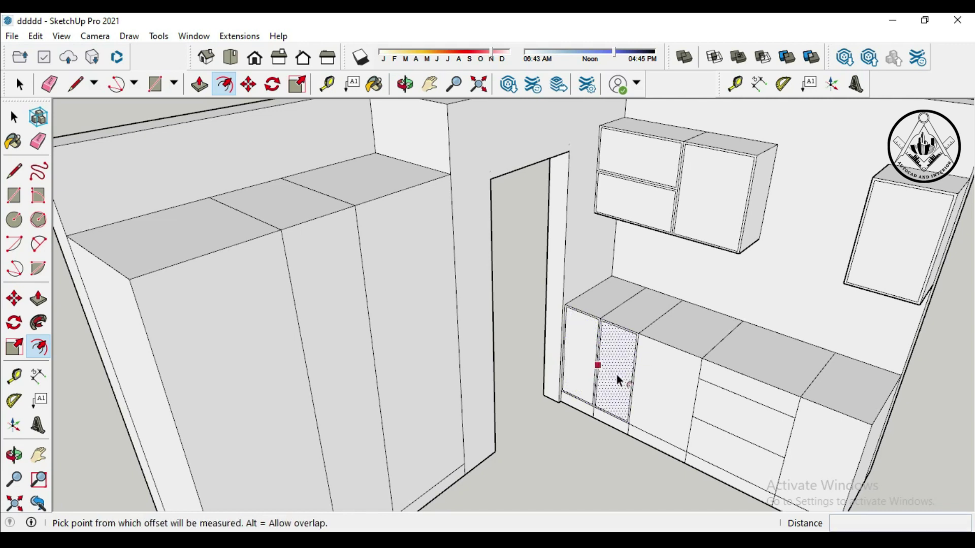
click(643, 387)
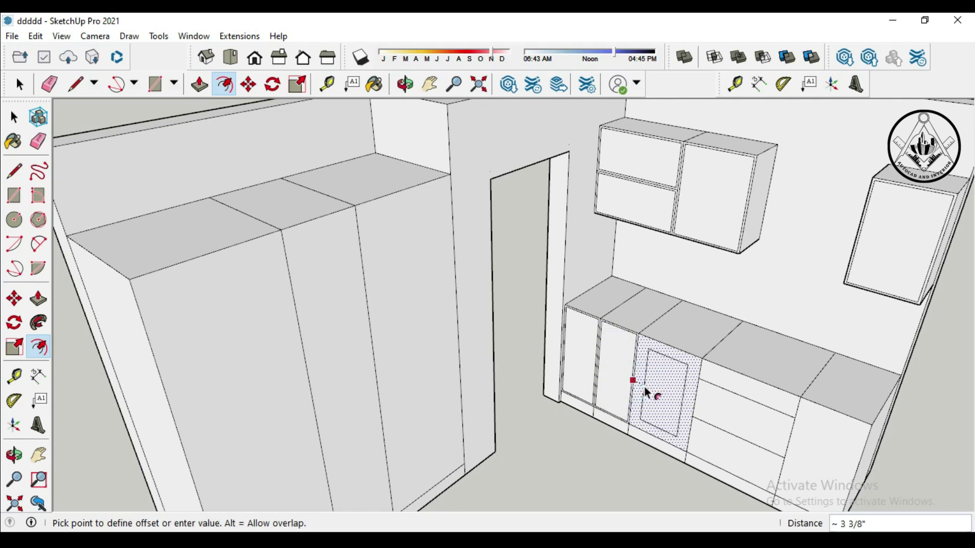
key(Return)
scroll(721, 406, down, 3)
scroll(782, 469, up, 3)
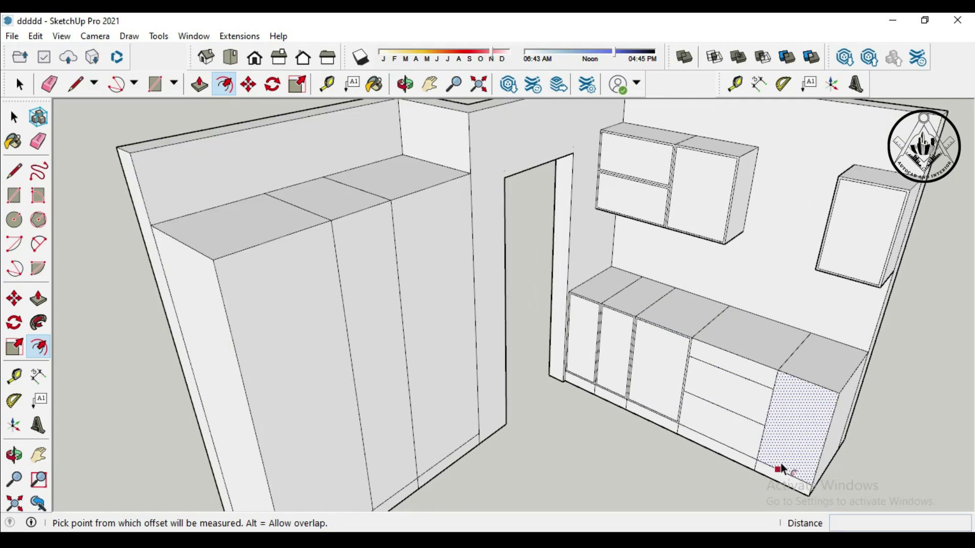
scroll(783, 469, up, 3)
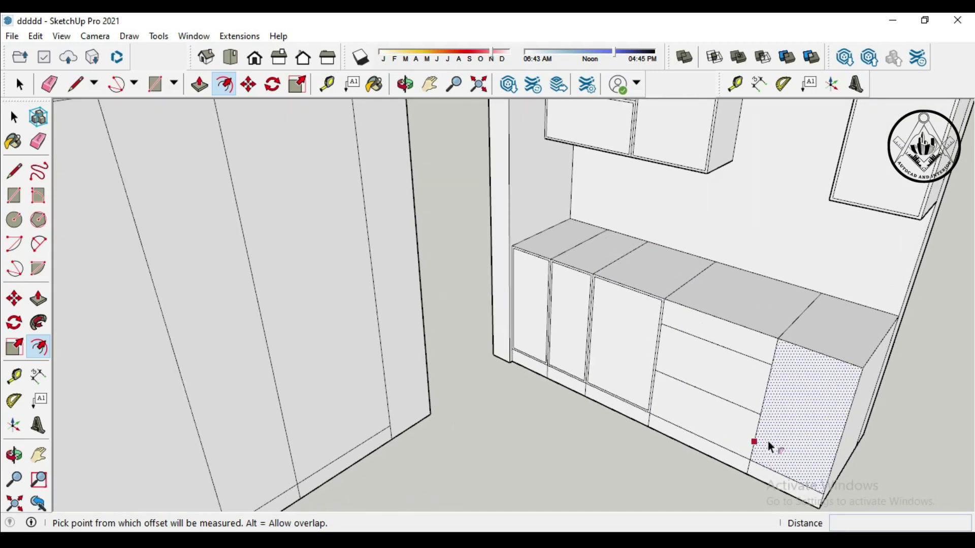
Step: Inset 0.5" outlines on the right base door, top drawer strip and middle drawer face
click(791, 383)
text(.5)
key(Return)
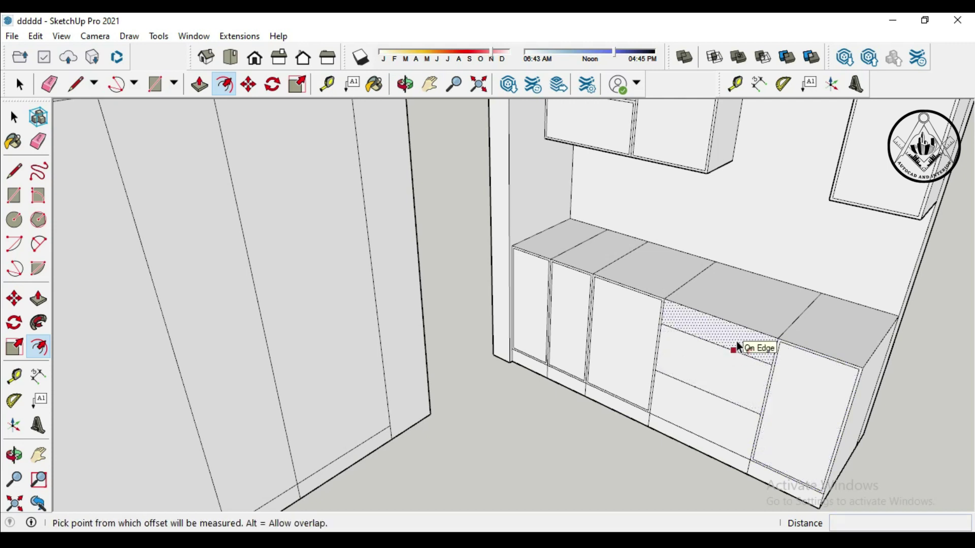
click(740, 348)
text(.5")
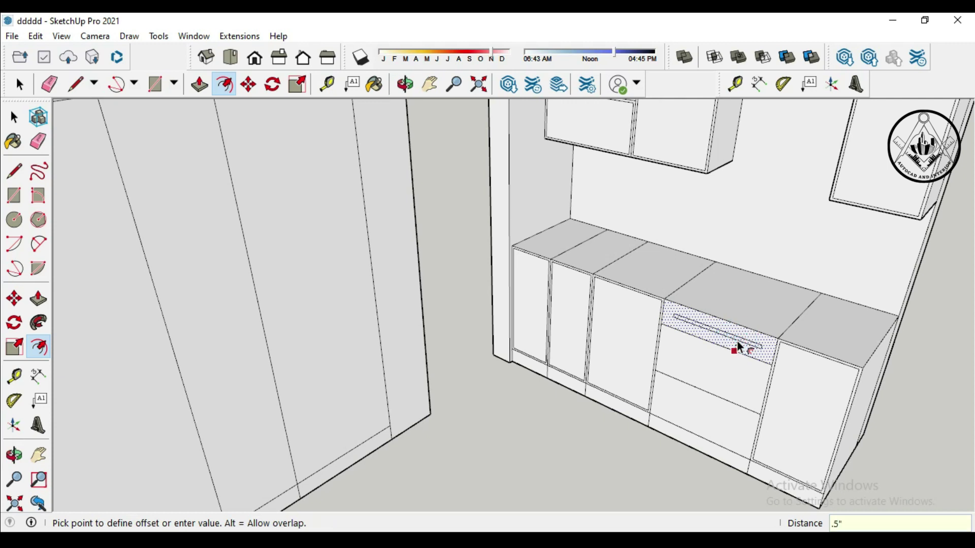
key(Return)
click(727, 365)
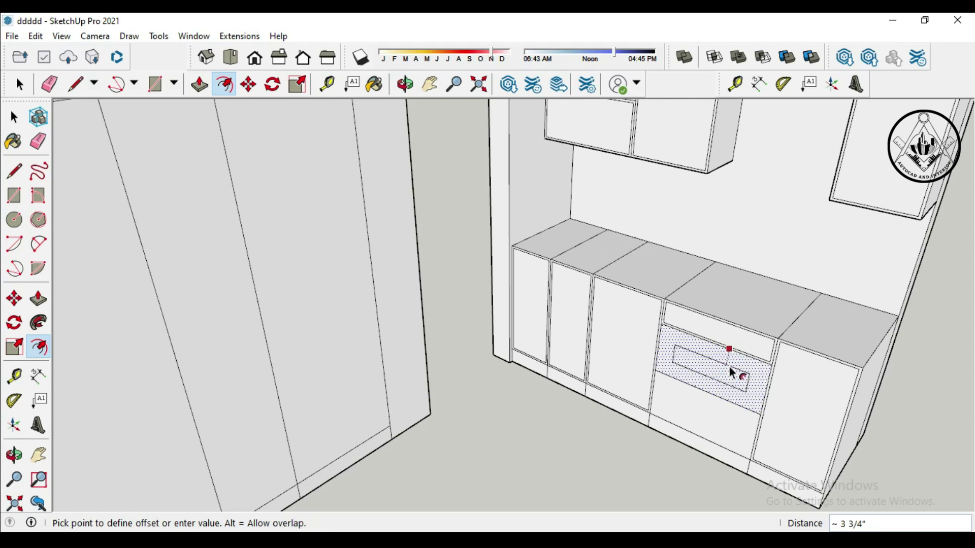
click(729, 367)
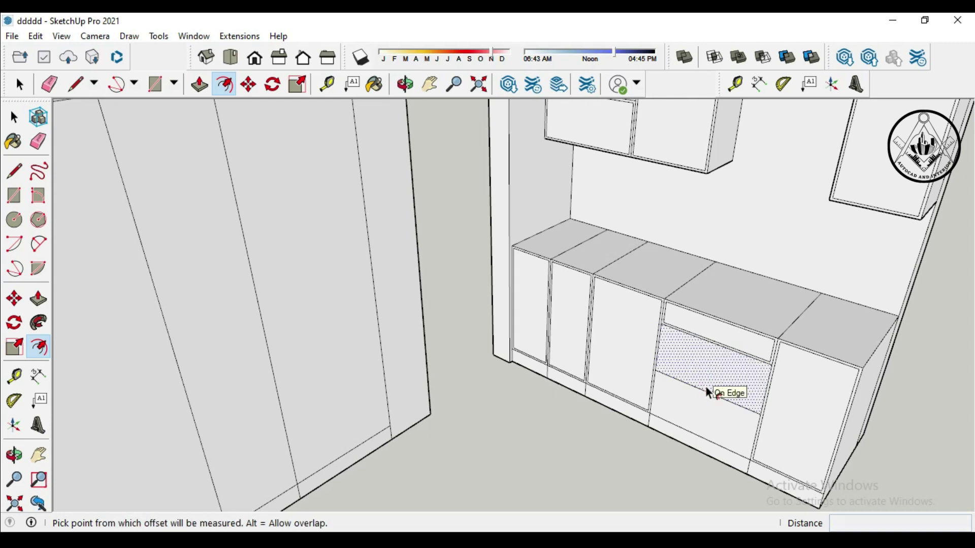
scroll(705, 411, up, 2)
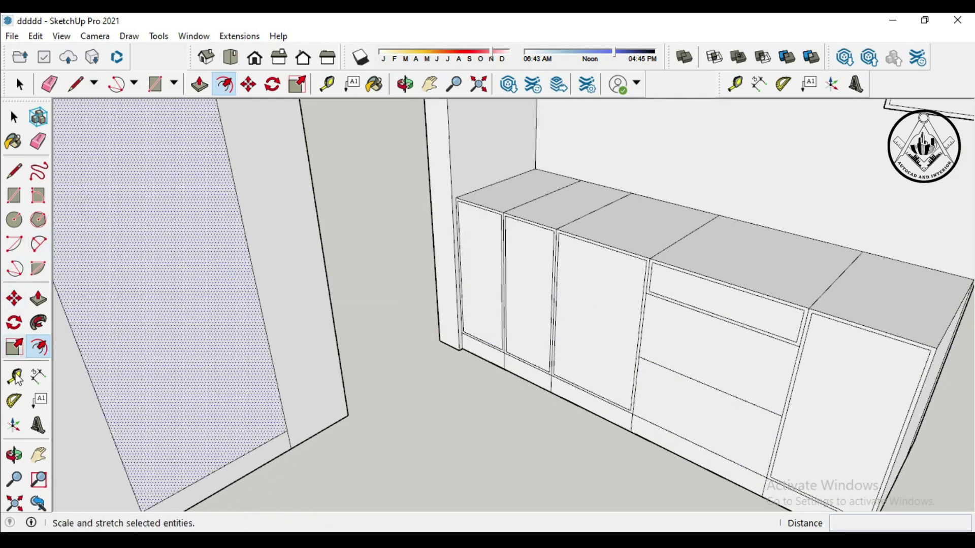
Step: Place a dashed guide 0.5" off the first drawer edge
click(19, 382)
scroll(723, 365, up, 1)
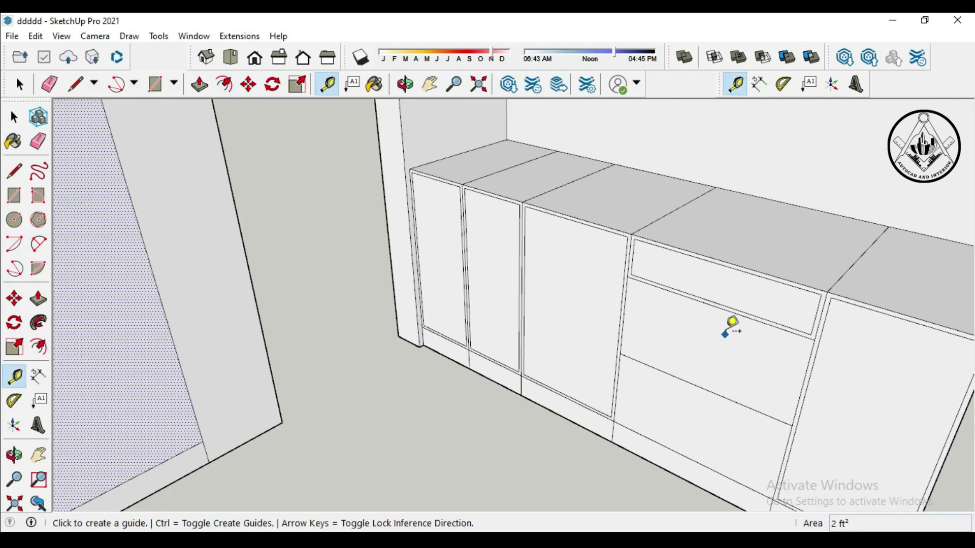
scroll(734, 321, down, 1)
scroll(718, 403, down, 1)
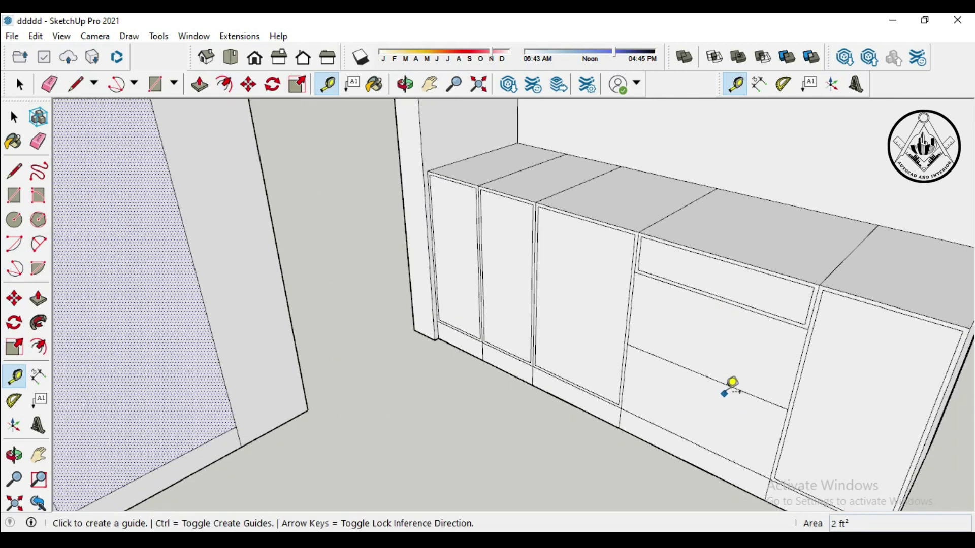
click(728, 385)
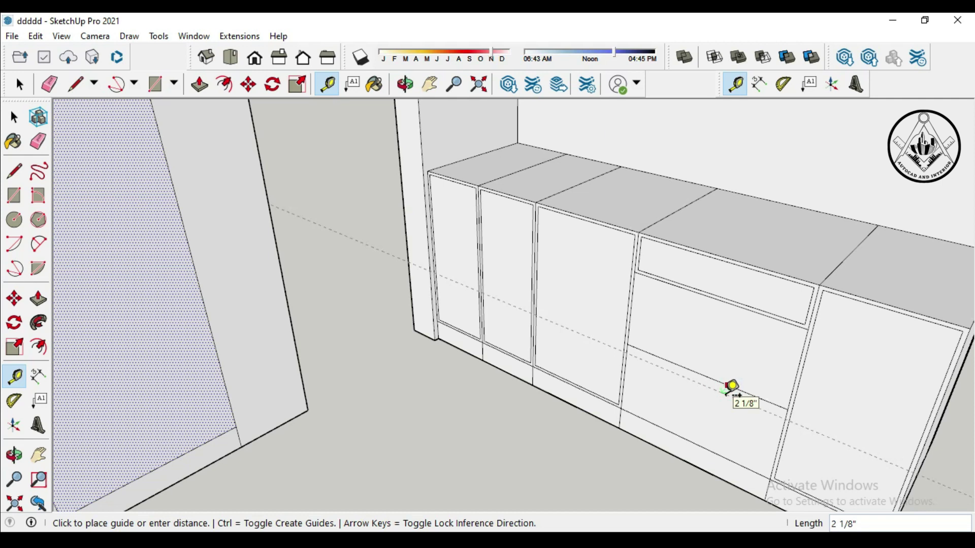
key(Return)
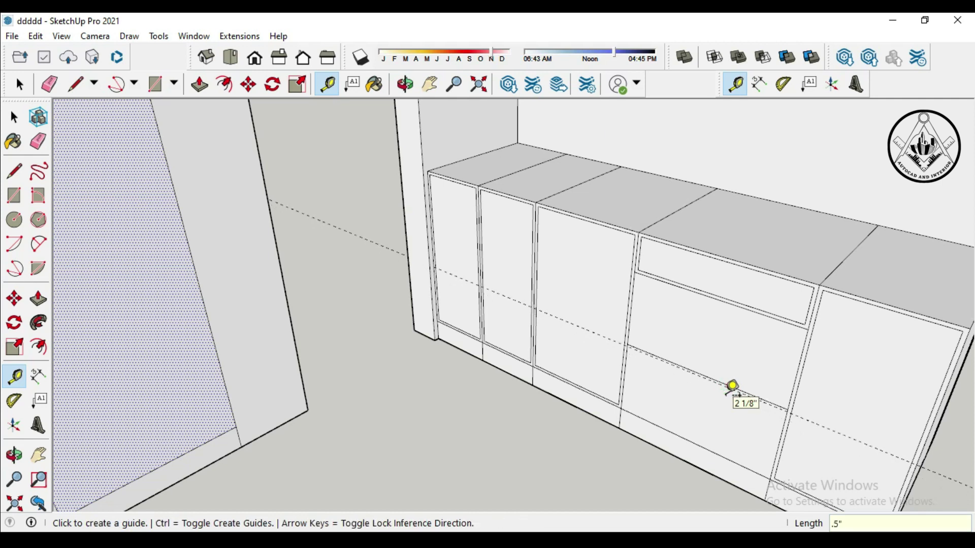
scroll(736, 427, up, 2)
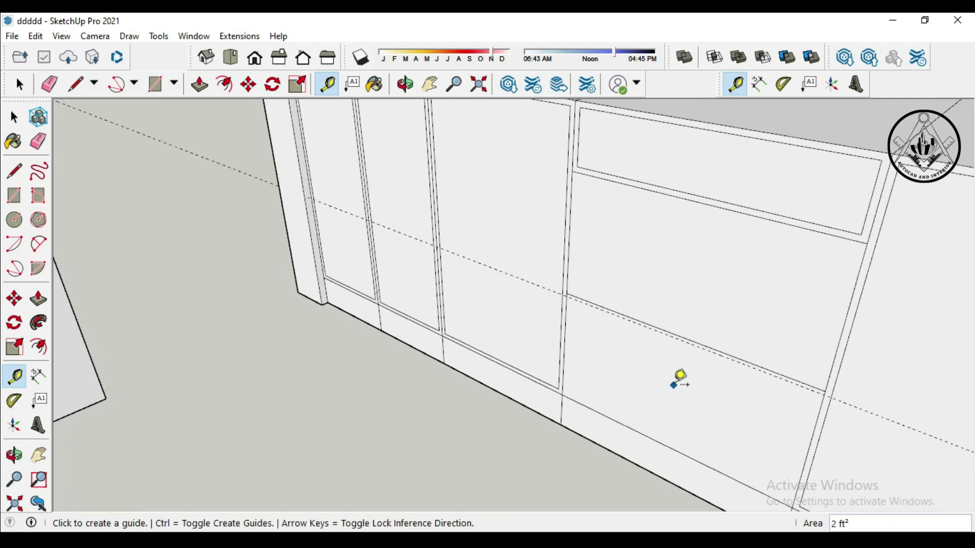
Step: Place two more half-inch guides parallel to the lower drawer edges
click(700, 335)
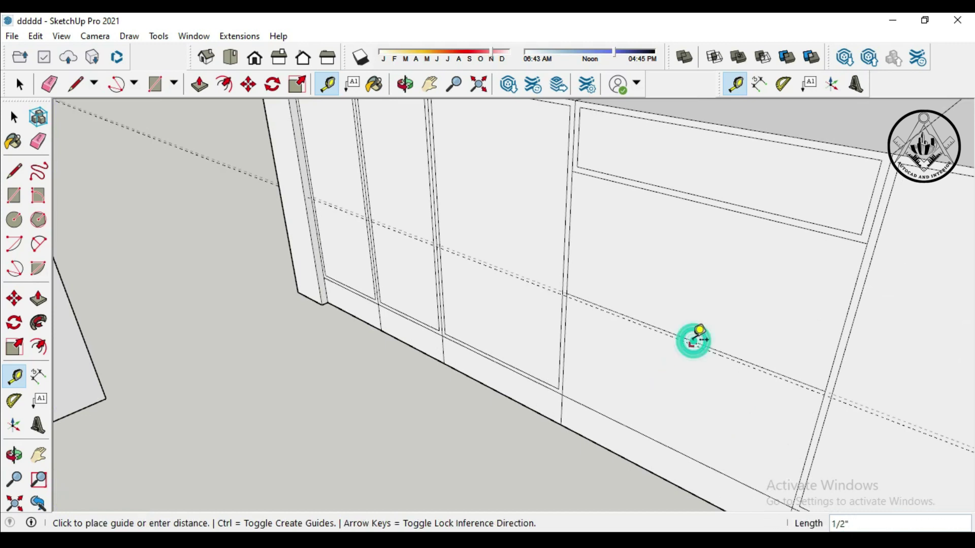
click(702, 335)
scroll(726, 345, up, 1)
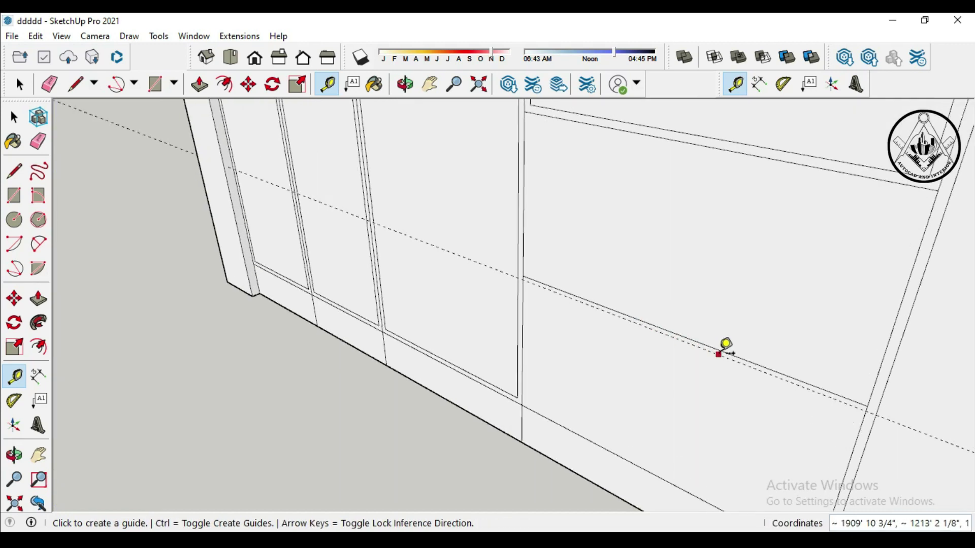
click(717, 349)
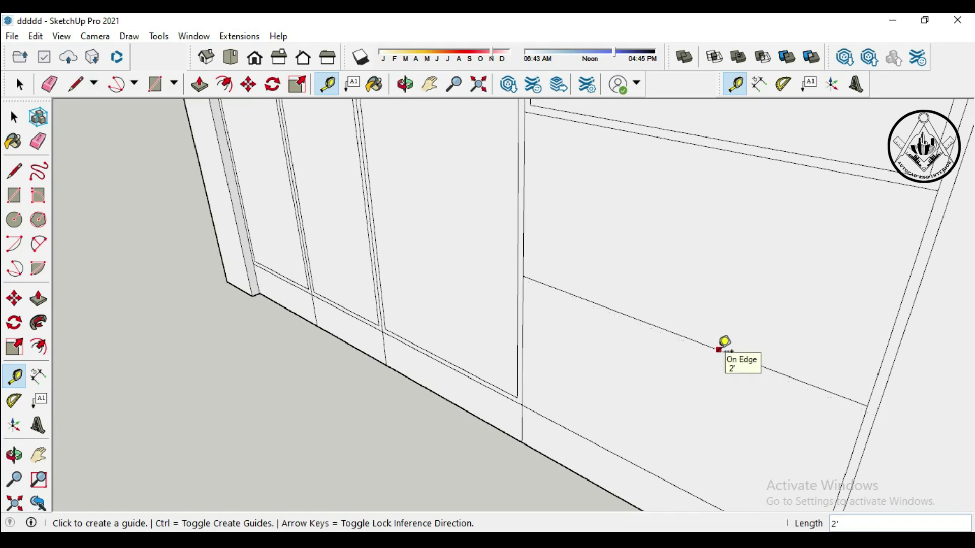
click(717, 350)
text(.5)
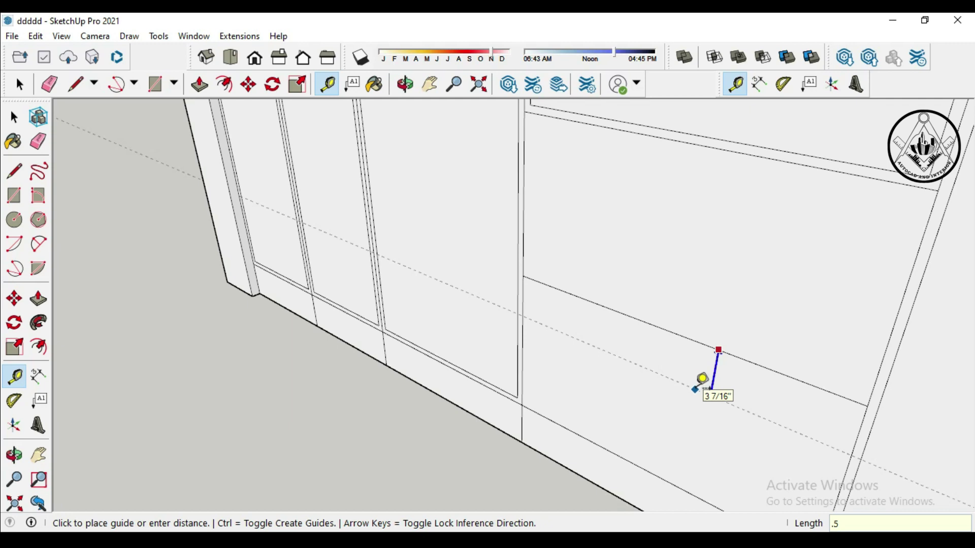
key(Return)
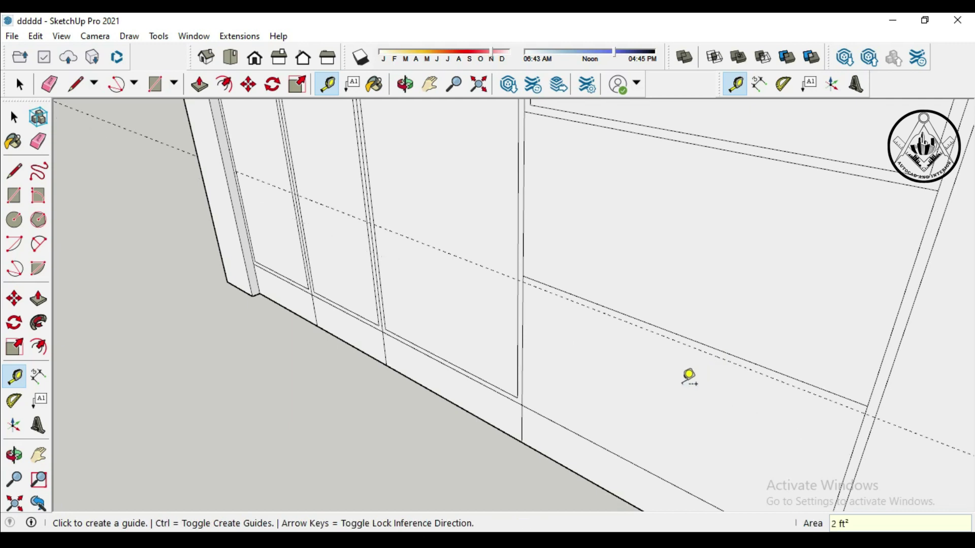
click(14, 175)
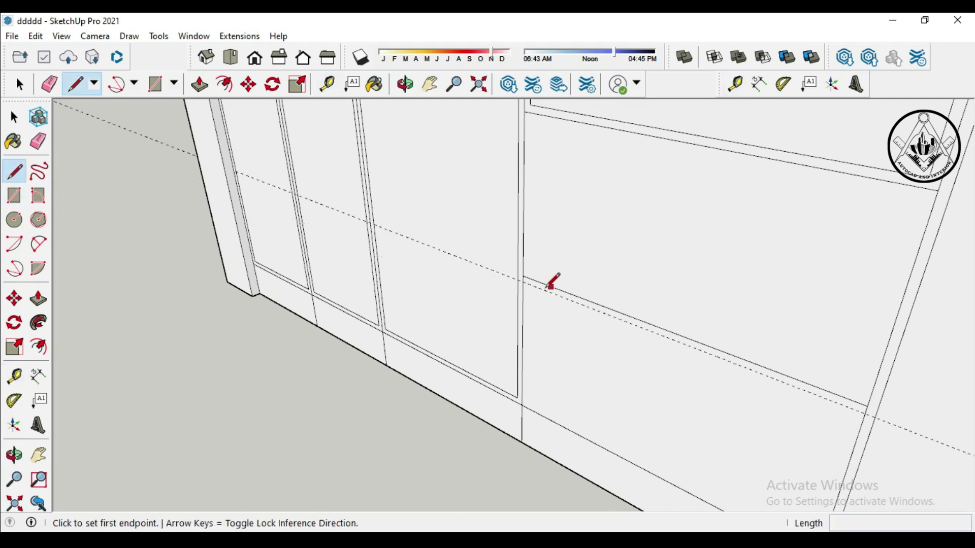
Step: Draw a line along the guide across the drawer front to the far drawer edge
click(523, 281)
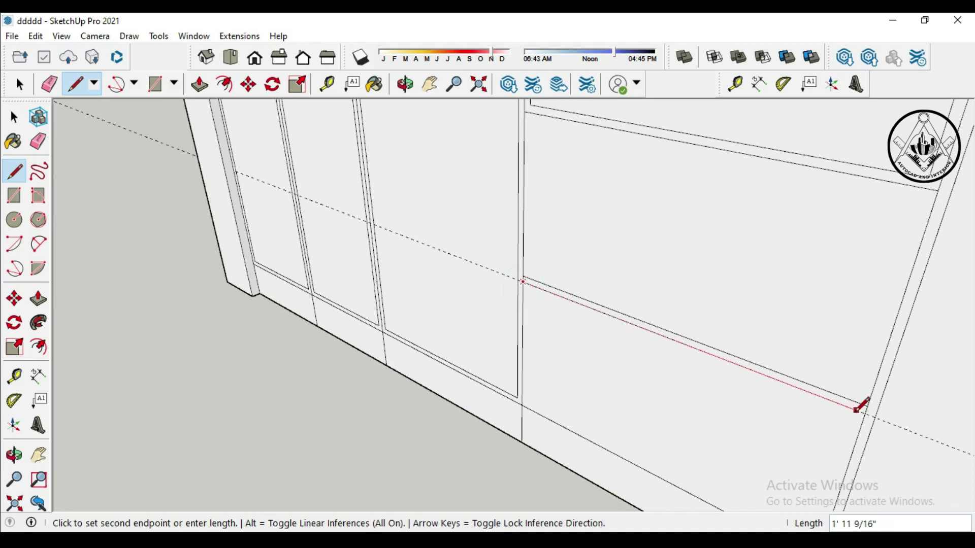
click(865, 408)
key(Escape)
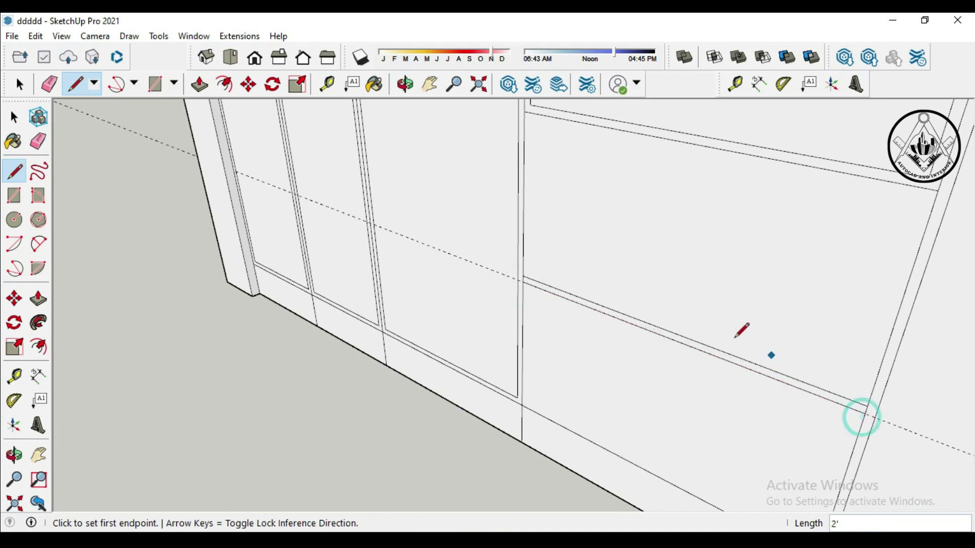
scroll(660, 321, down, 3)
scroll(659, 321, down, 2)
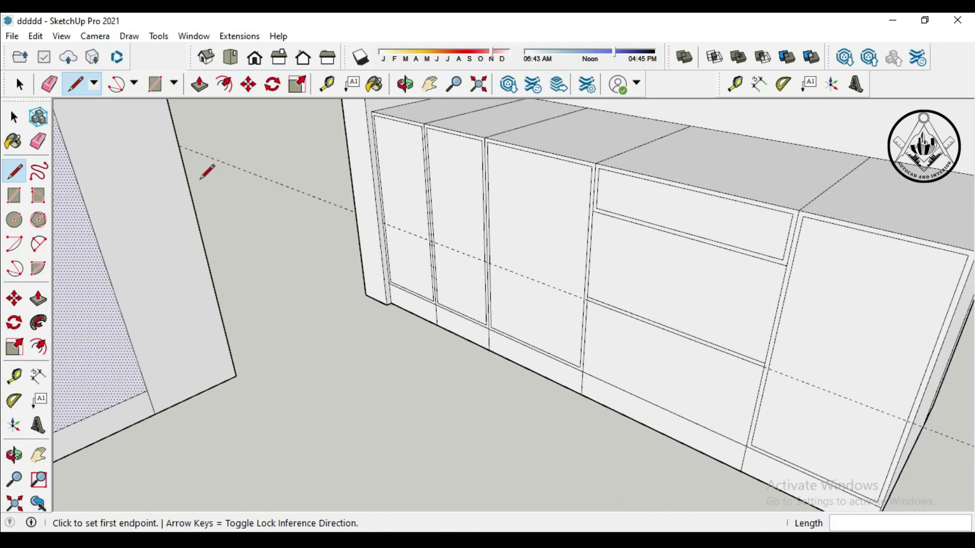
Step: Erase the dashed guide and the top drawer's outline edges
click(50, 91)
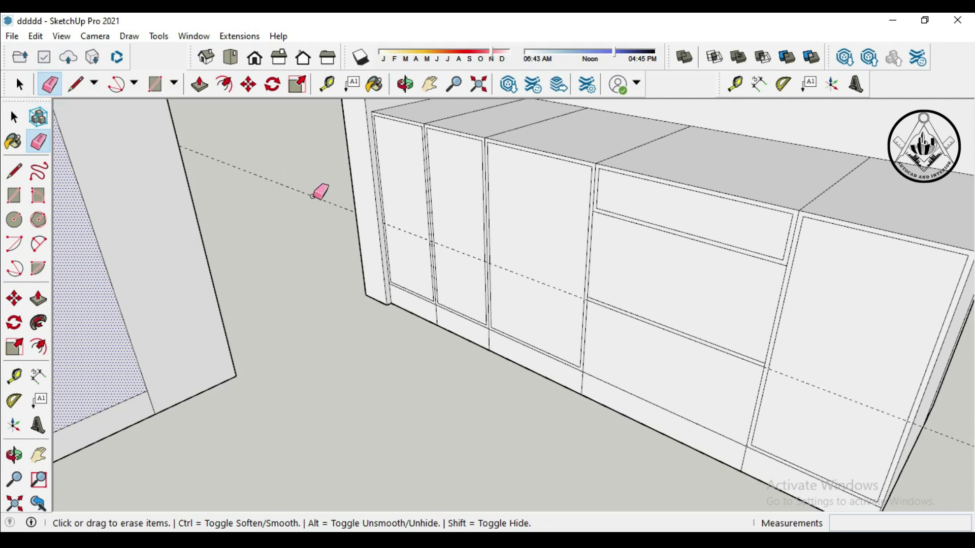
click(312, 196)
scroll(309, 219, down, 3)
scroll(457, 353, up, 2)
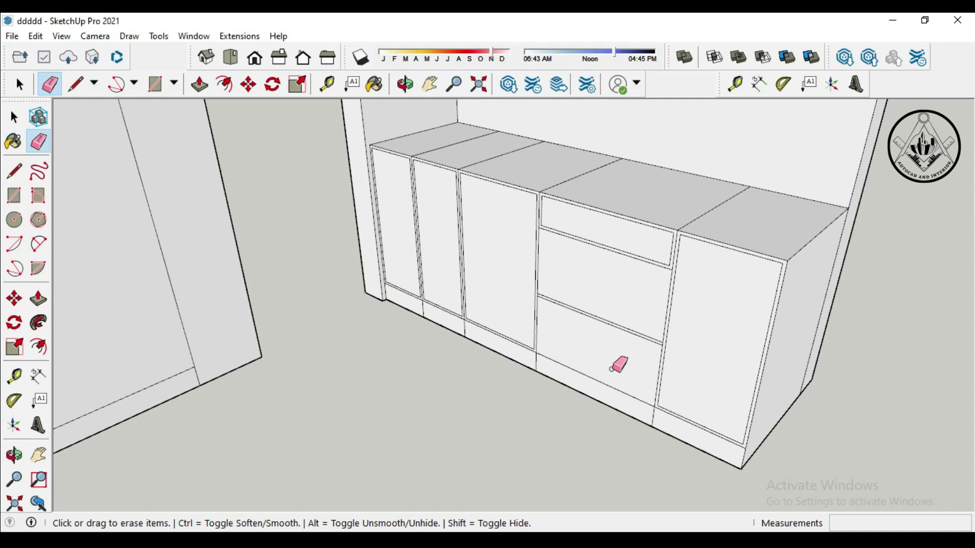
scroll(574, 217, up, 2)
scroll(556, 214, up, 1)
scroll(550, 208, up, 1)
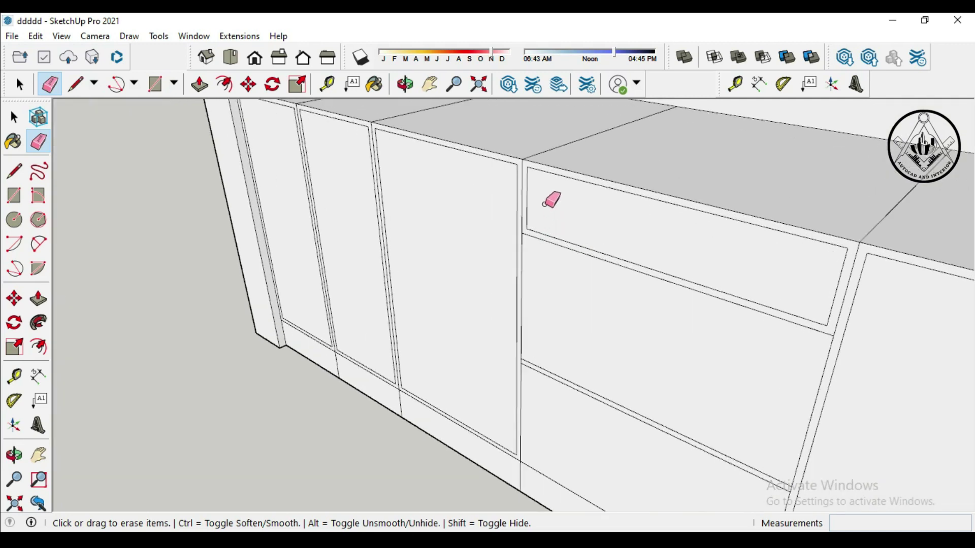
drag(529, 200, 836, 294)
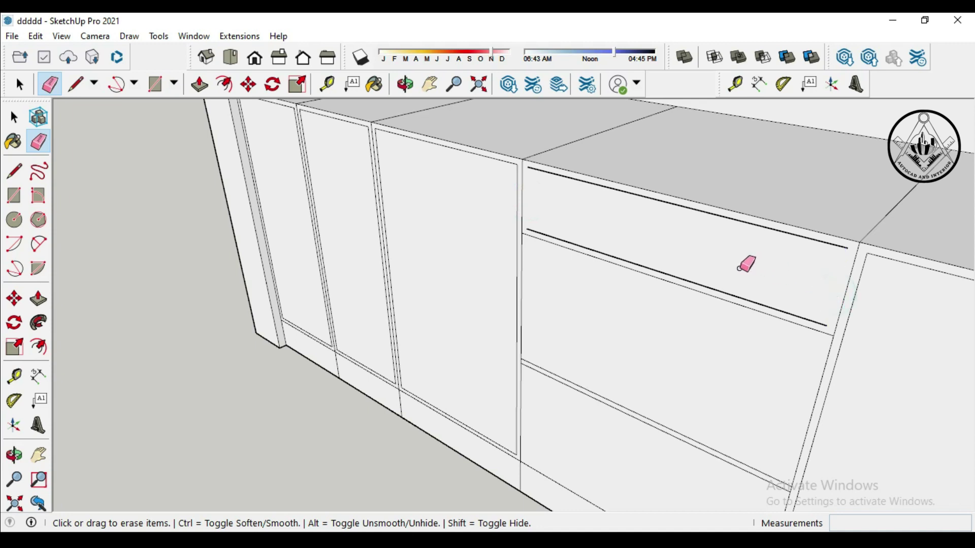
scroll(741, 263, down, 1)
scroll(742, 263, down, 1)
scroll(746, 264, down, 2)
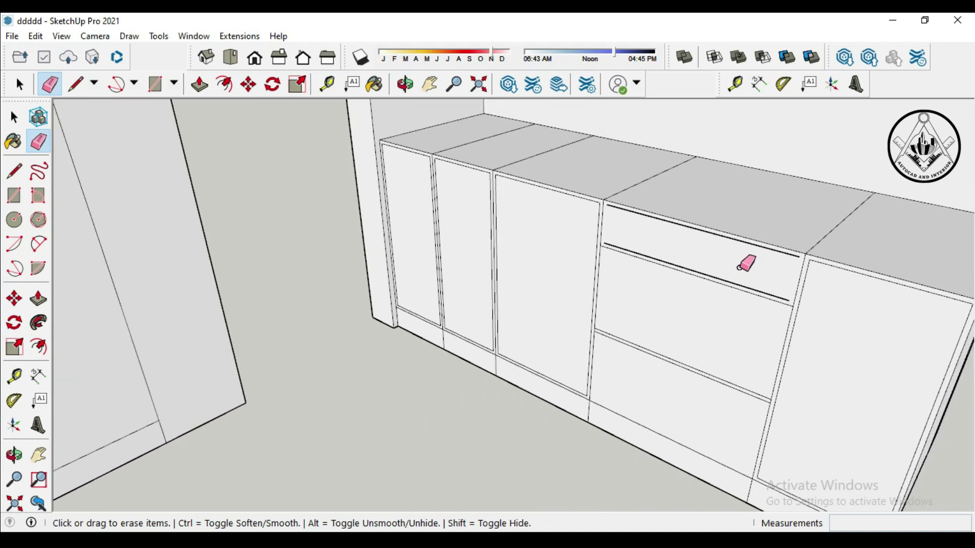
Step: Draw short 1/2" edges closing the drawer-front corners on the right side of the stack
click(15, 171)
scroll(789, 246, up, 2)
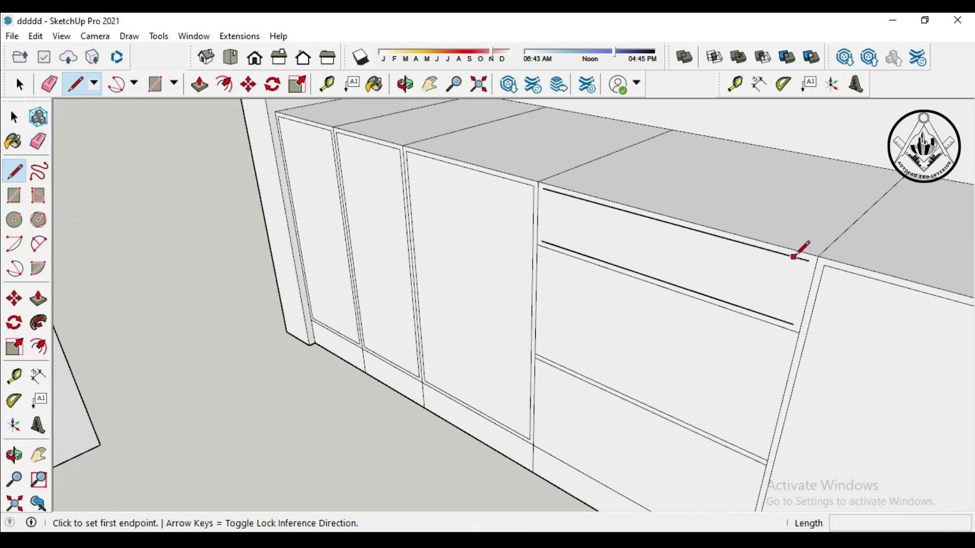
scroll(807, 254, up, 2)
click(811, 260)
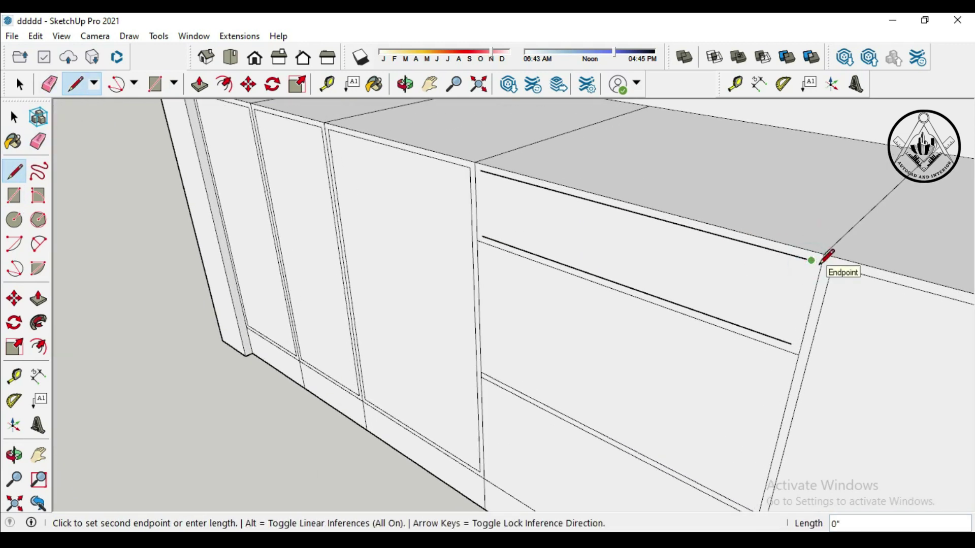
click(820, 263)
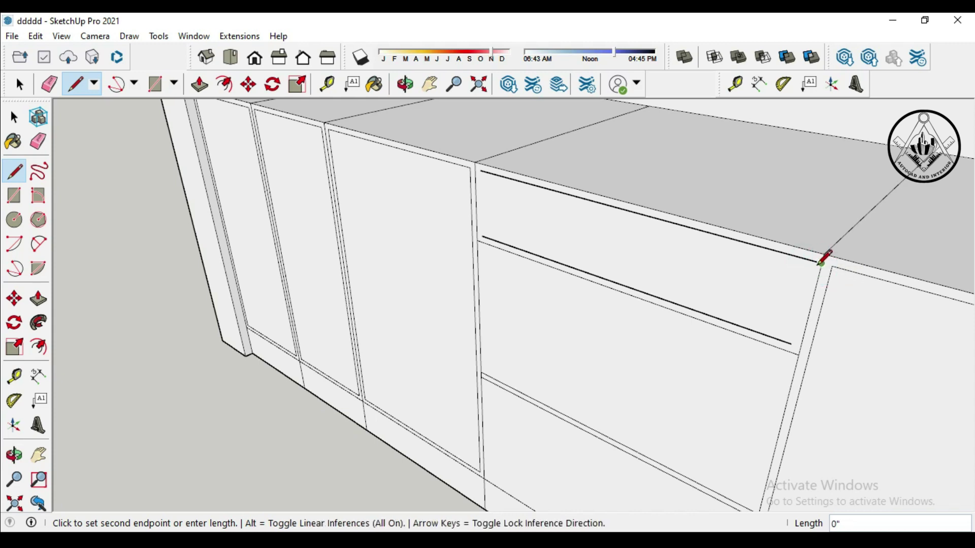
key(Escape)
click(792, 343)
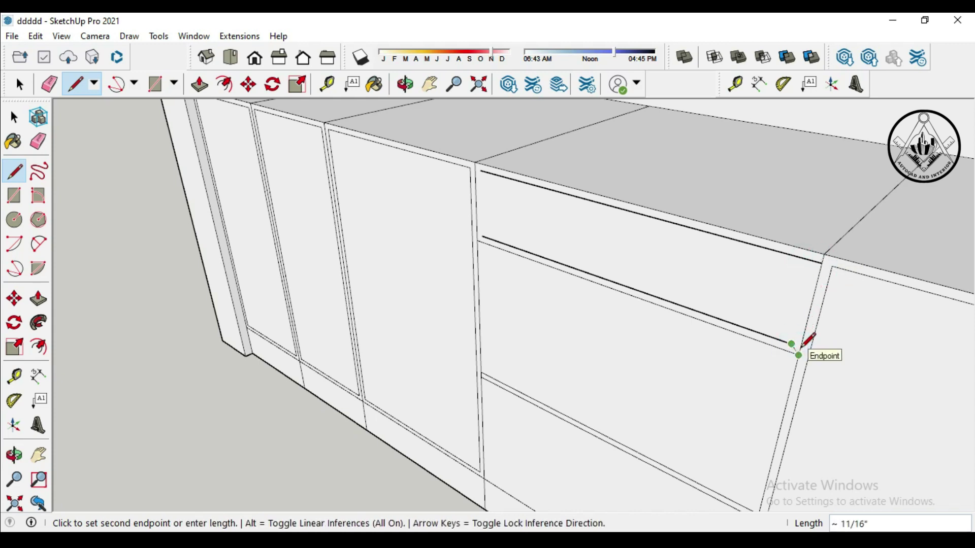
click(801, 348)
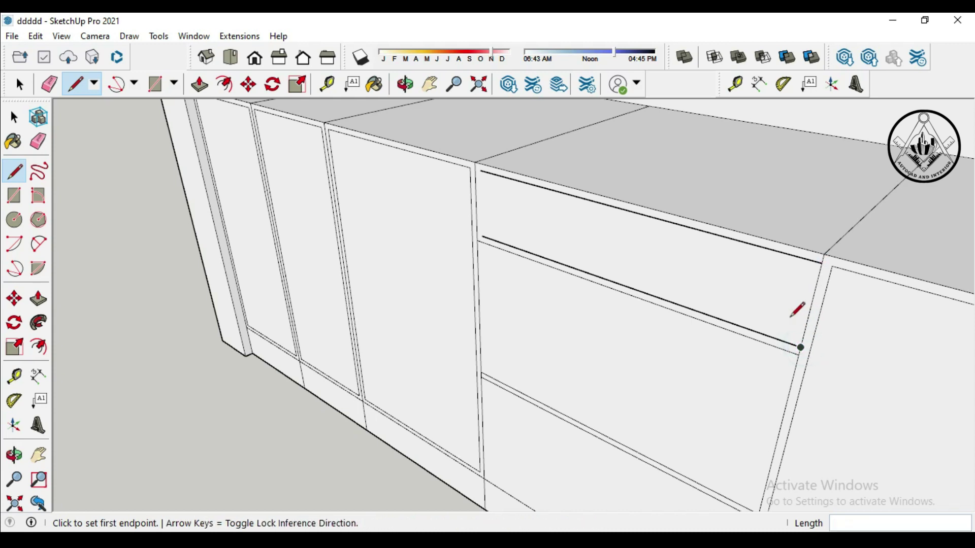
Step: Draw short 1/2" edges closing the top-left and left drawer-front corners
click(481, 170)
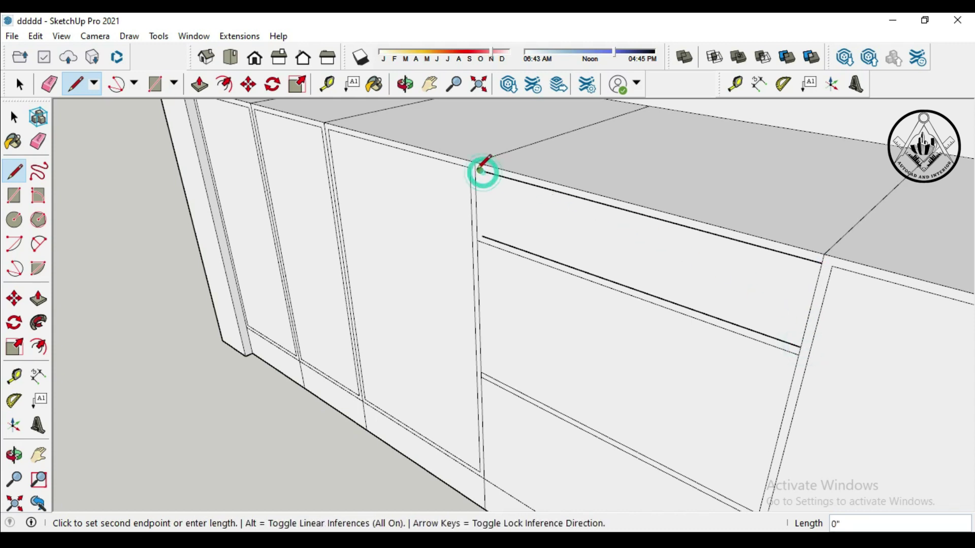
scroll(481, 170, up, 1)
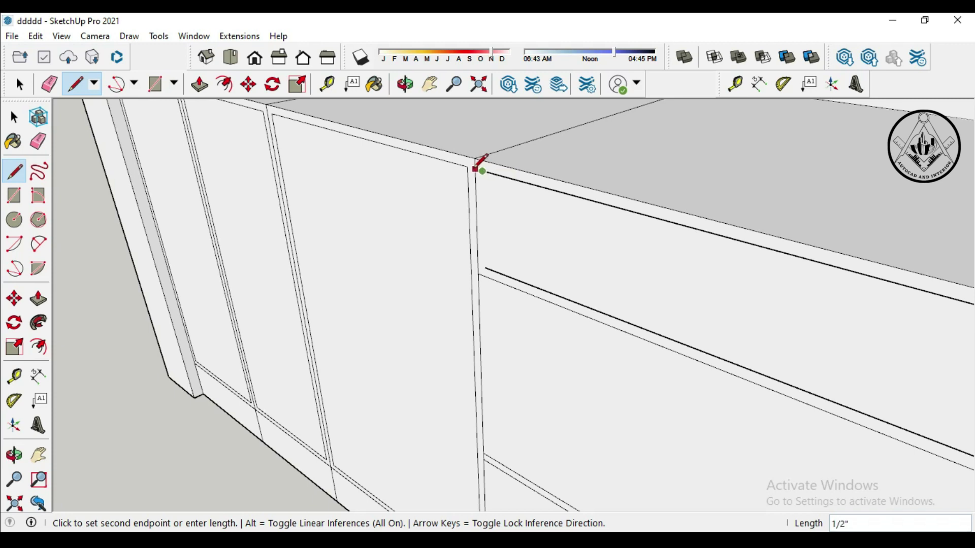
click(477, 162)
click(484, 269)
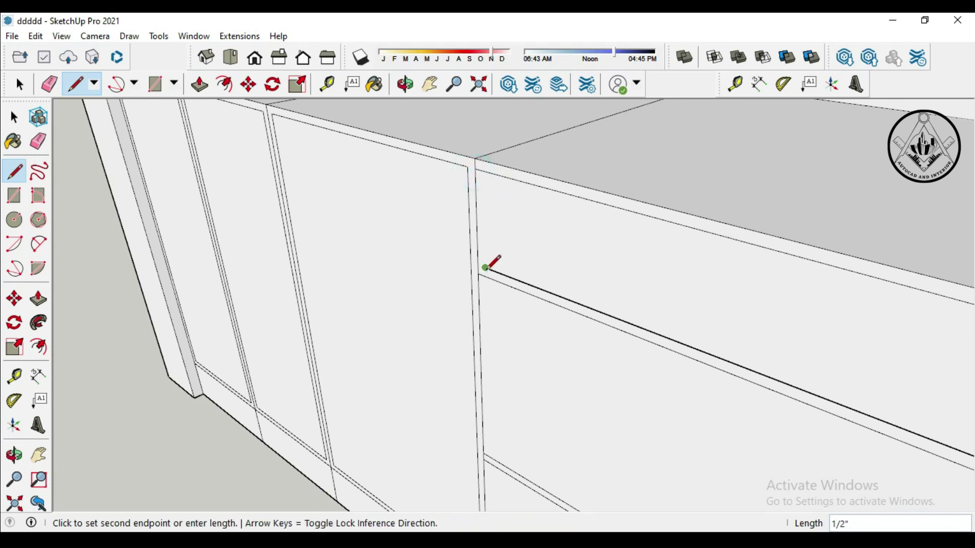
click(477, 265)
scroll(482, 245, down, 2)
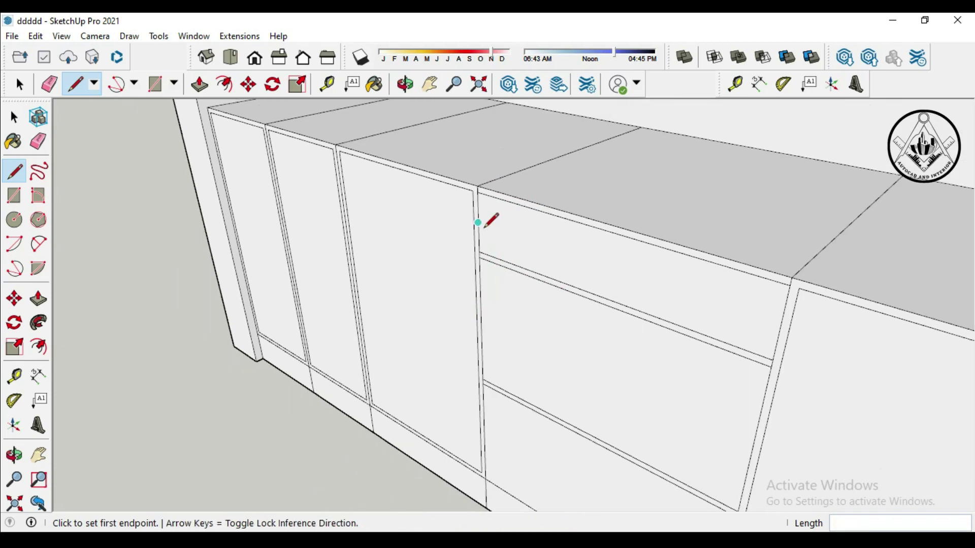
scroll(489, 219, down, 3)
scroll(498, 221, down, 1)
scroll(462, 397, up, 2)
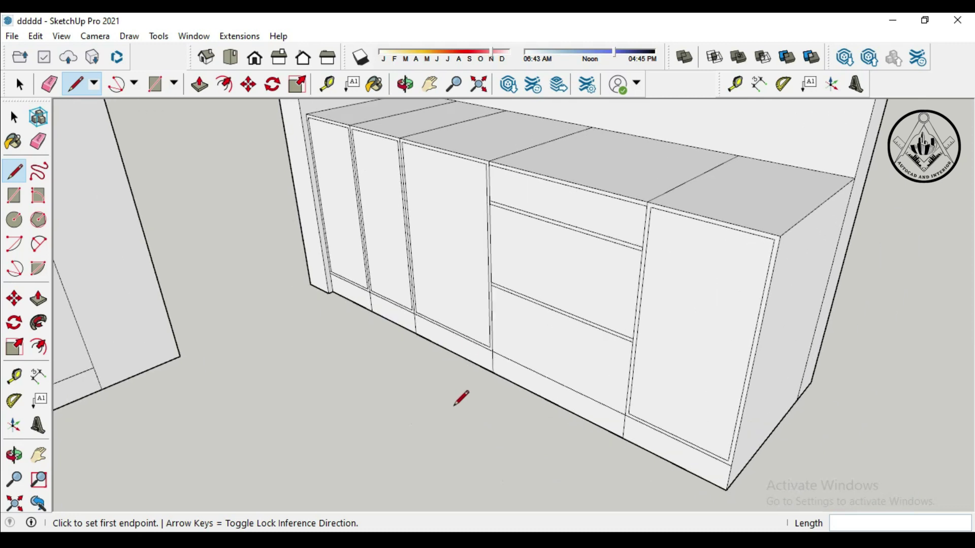
scroll(479, 406, up, 1)
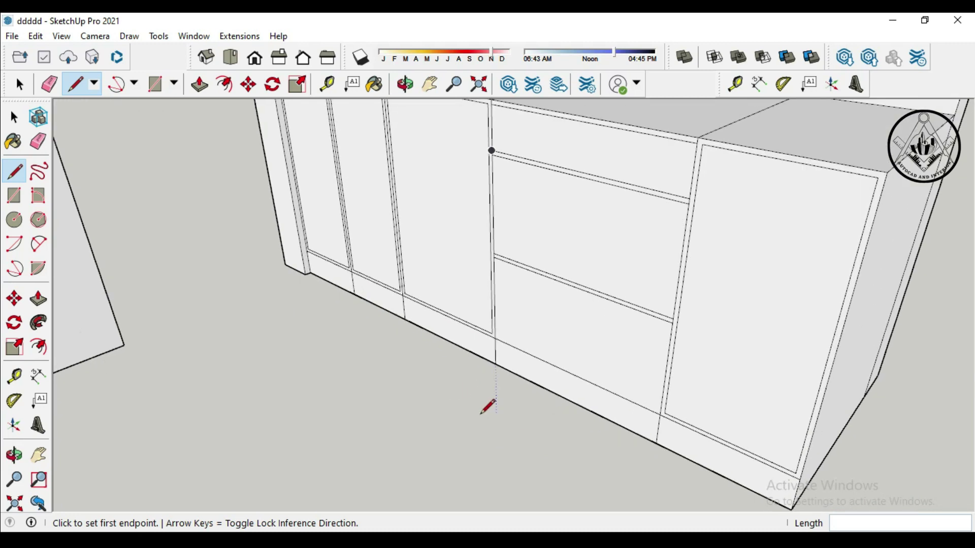
scroll(480, 413, up, 1)
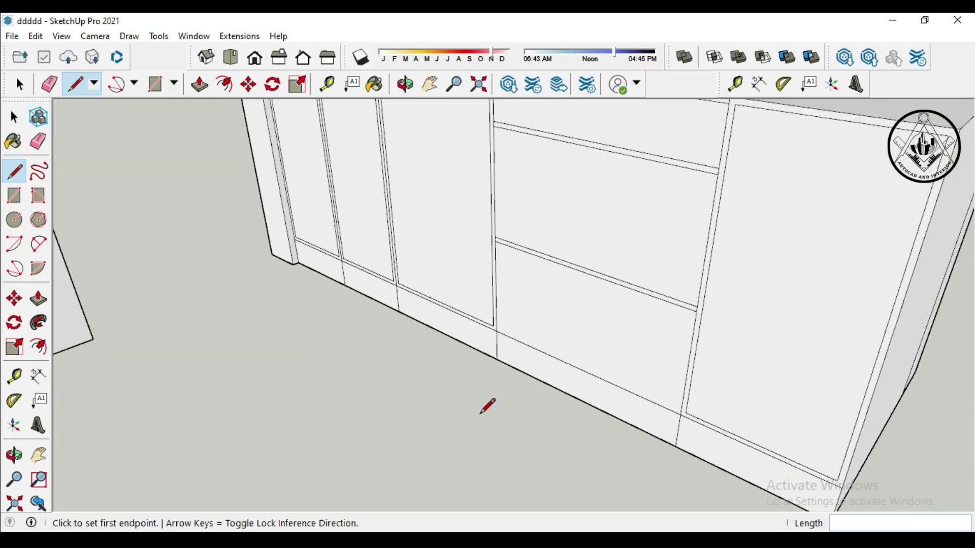
Step: Place a guide 0.5" above the plinth's bottom edge
click(14, 376)
scroll(513, 400, up, 1)
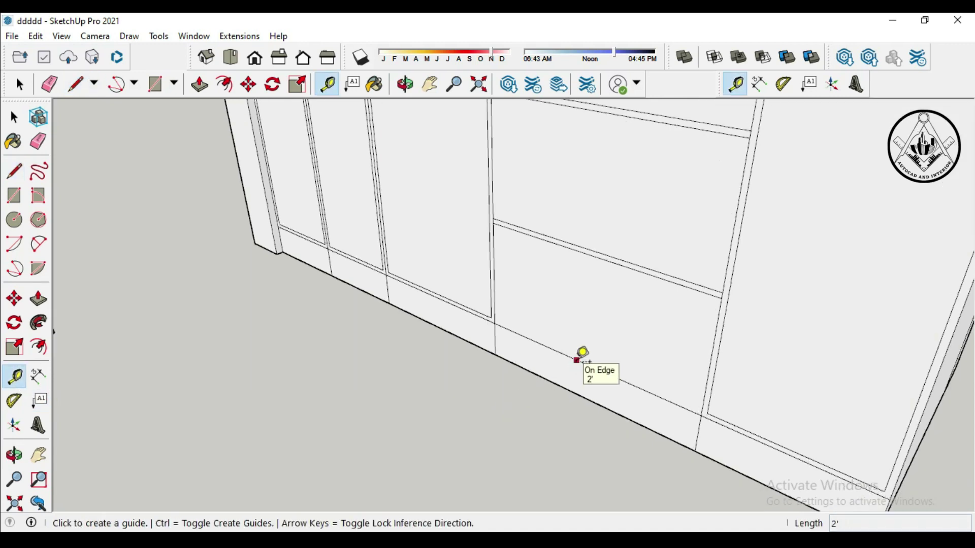
scroll(582, 360, up, 1)
scroll(582, 357, up, 1)
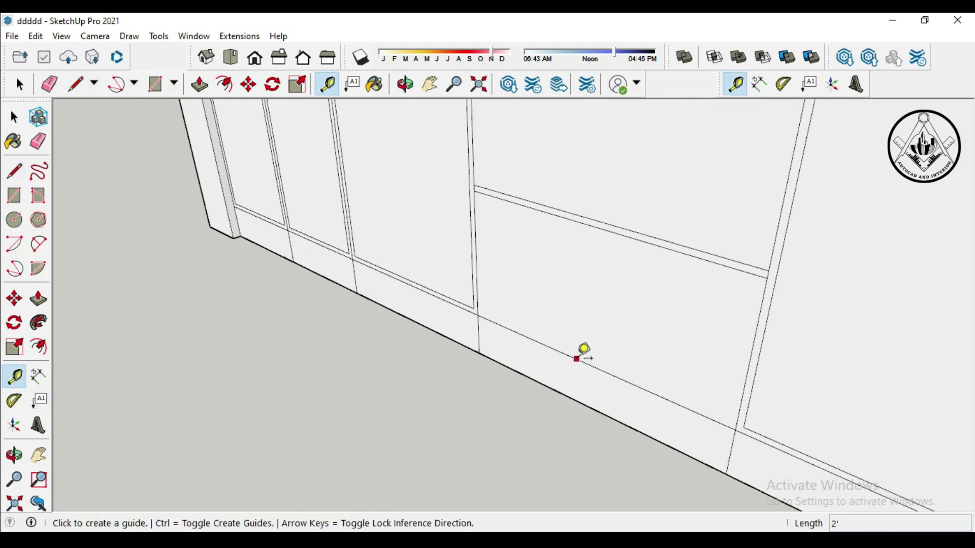
click(576, 359)
text(.5)
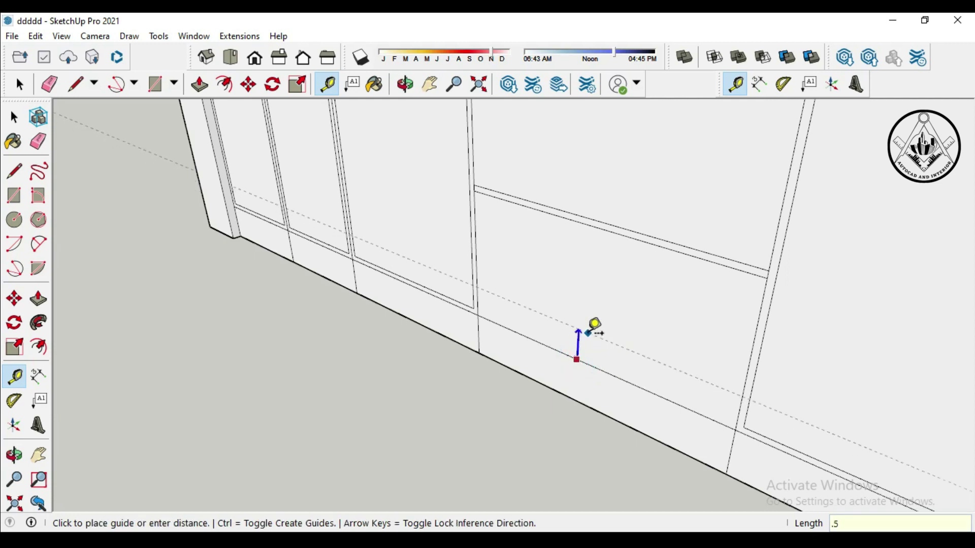
key(Return)
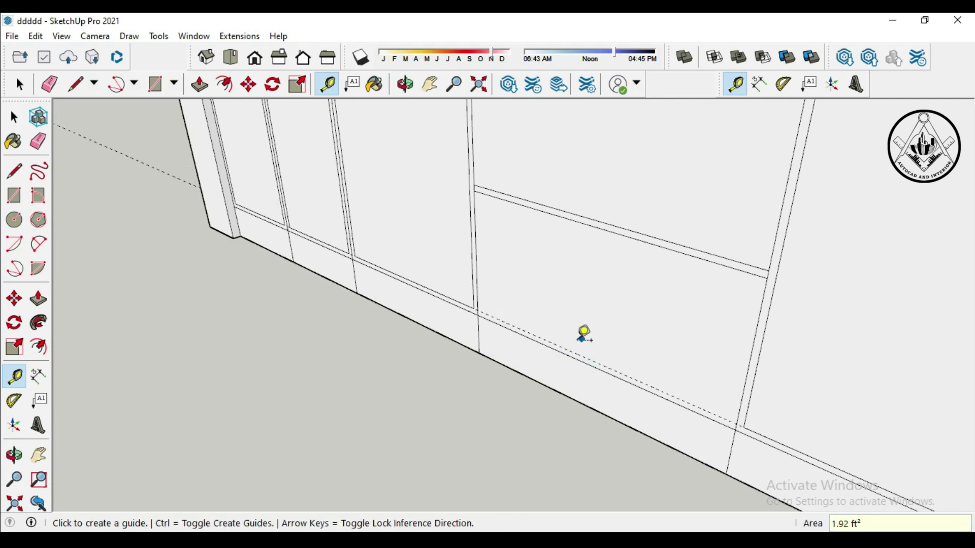
Step: Draw a line along the plinth guide from the drawer stack to the far corner
click(14, 171)
scroll(549, 387, up, 2)
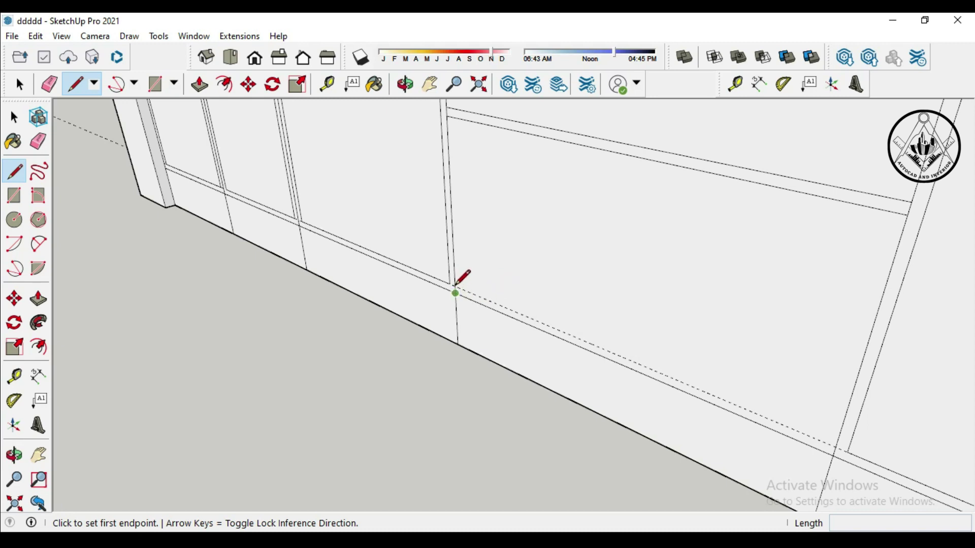
click(835, 447)
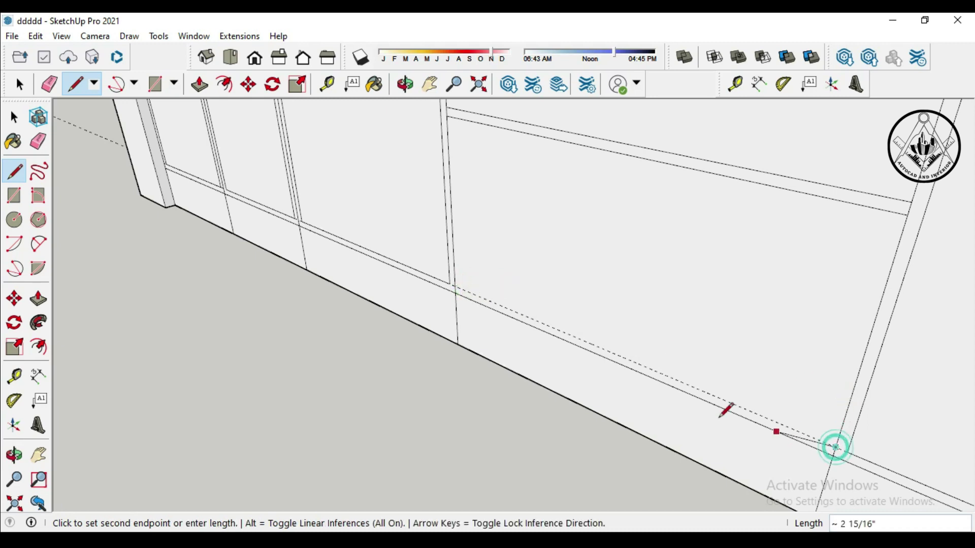
click(455, 292)
scroll(515, 293, down, 2)
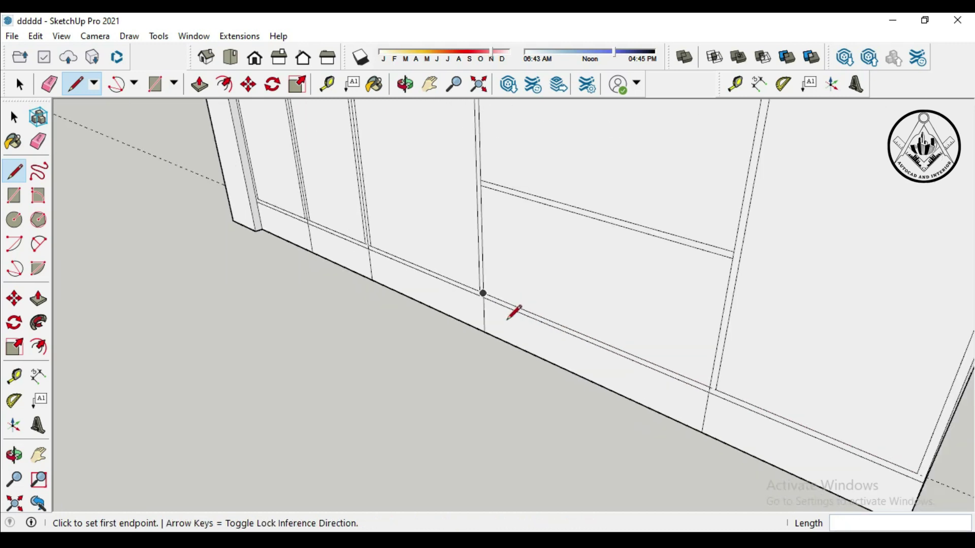
Step: Erase the dashed plinth guide and zoom out to show the whole kitchen
click(50, 84)
click(169, 161)
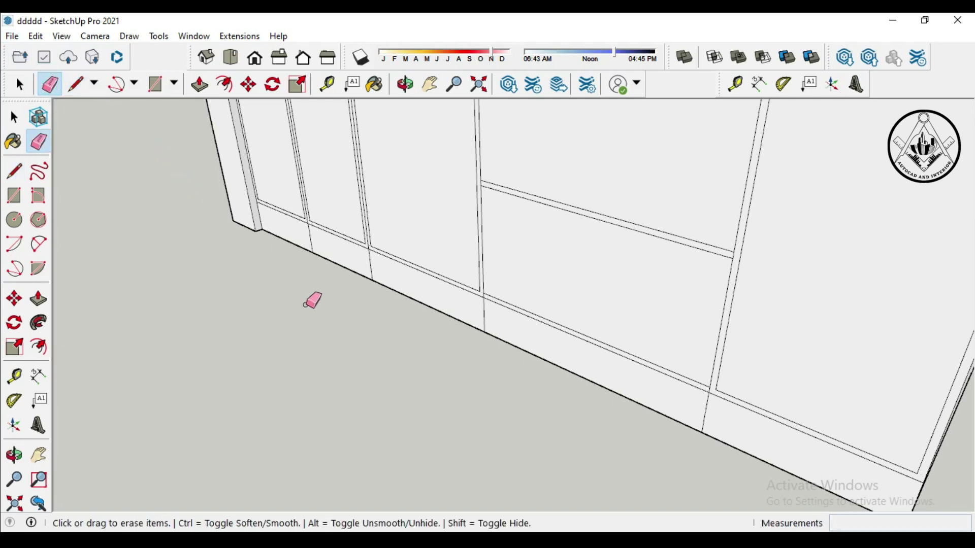
scroll(313, 300, down, 2)
scroll(500, 416, up, 1)
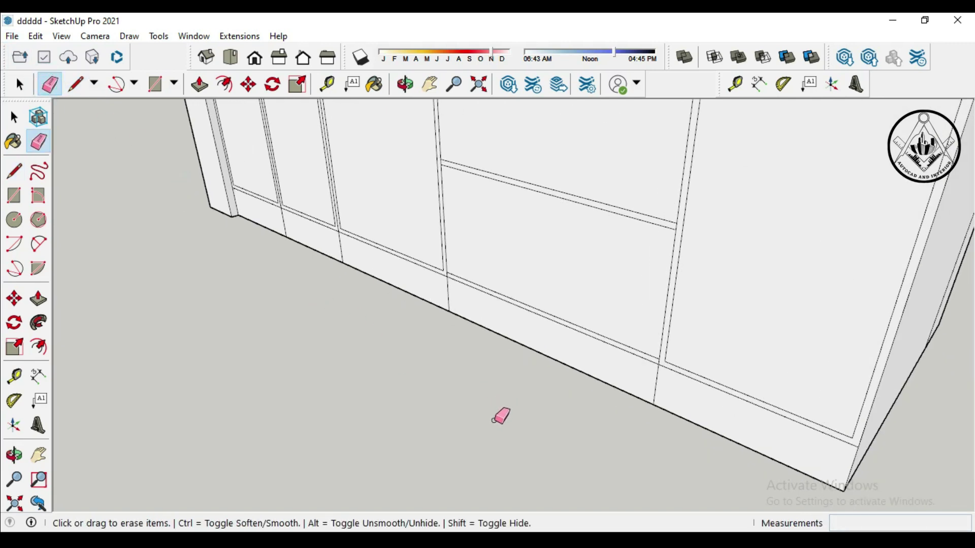
scroll(499, 417, down, 2)
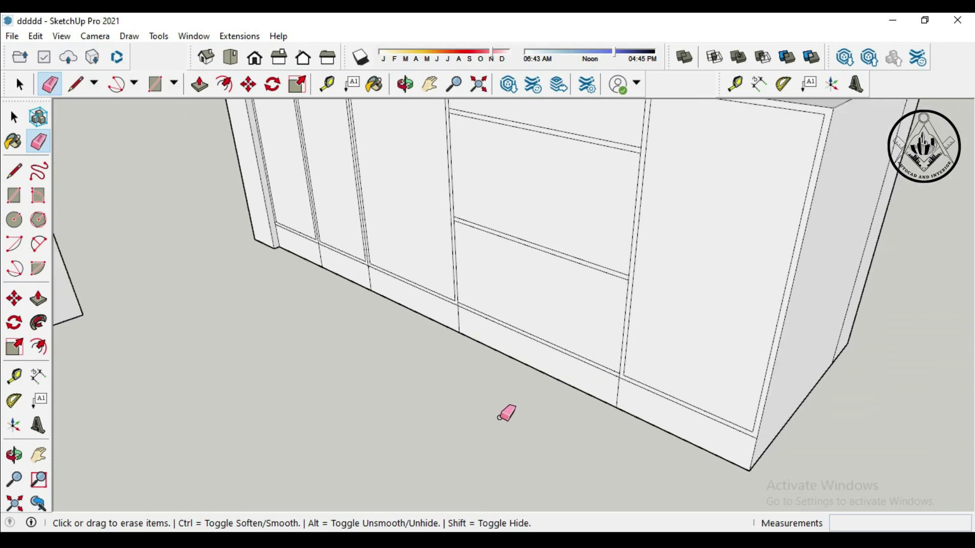
scroll(499, 419, down, 2)
scroll(500, 420, down, 2)
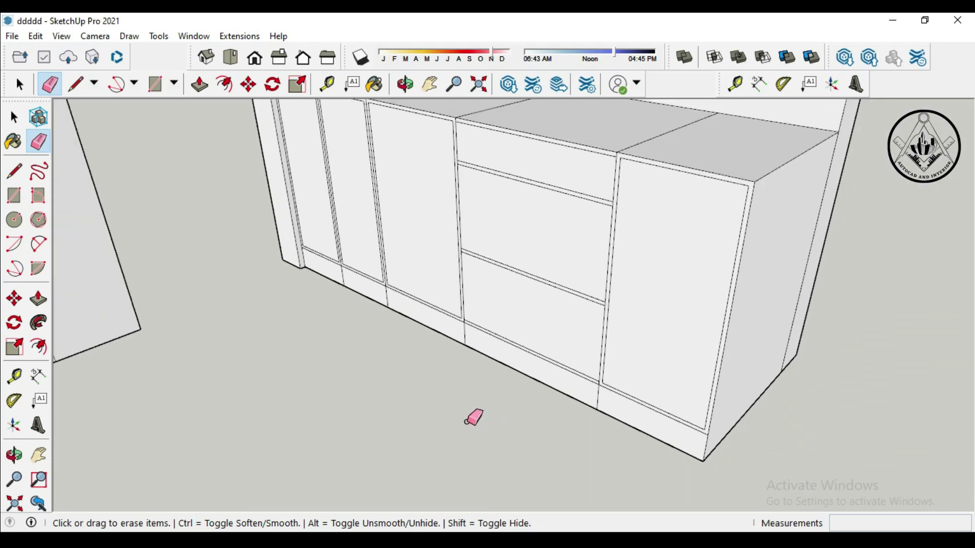
scroll(467, 412, down, 1)
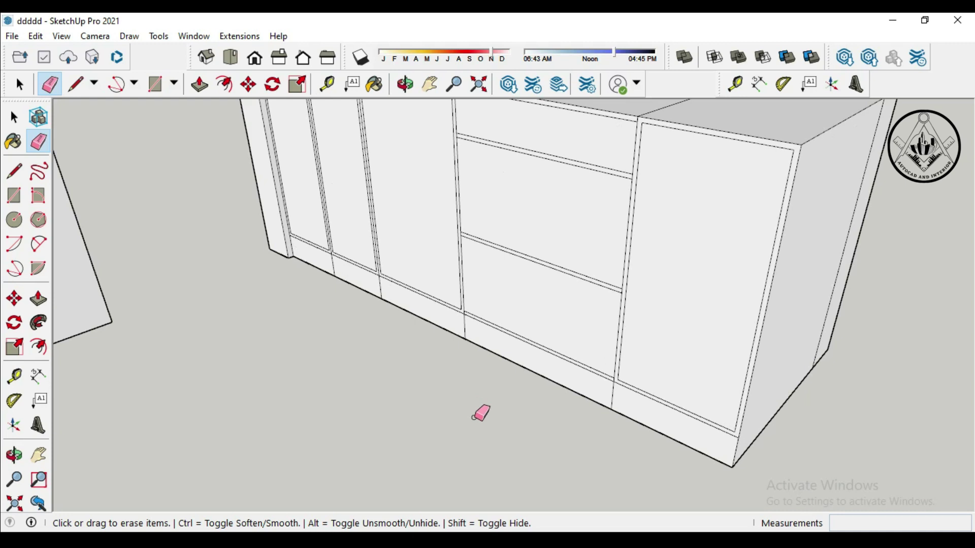
scroll(476, 419, down, 1)
scroll(480, 427, down, 3)
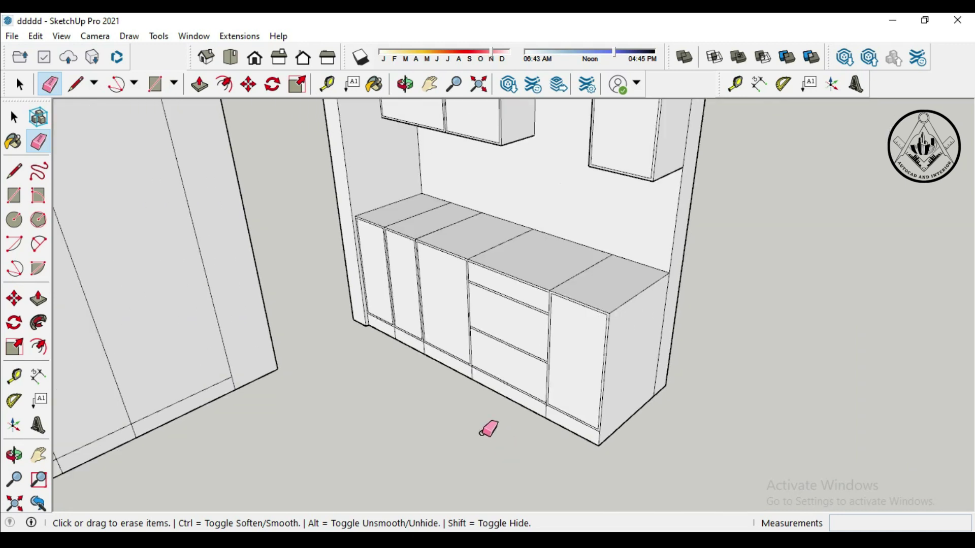
scroll(481, 431, down, 2)
scroll(481, 432, down, 2)
scroll(481, 432, down, 3)
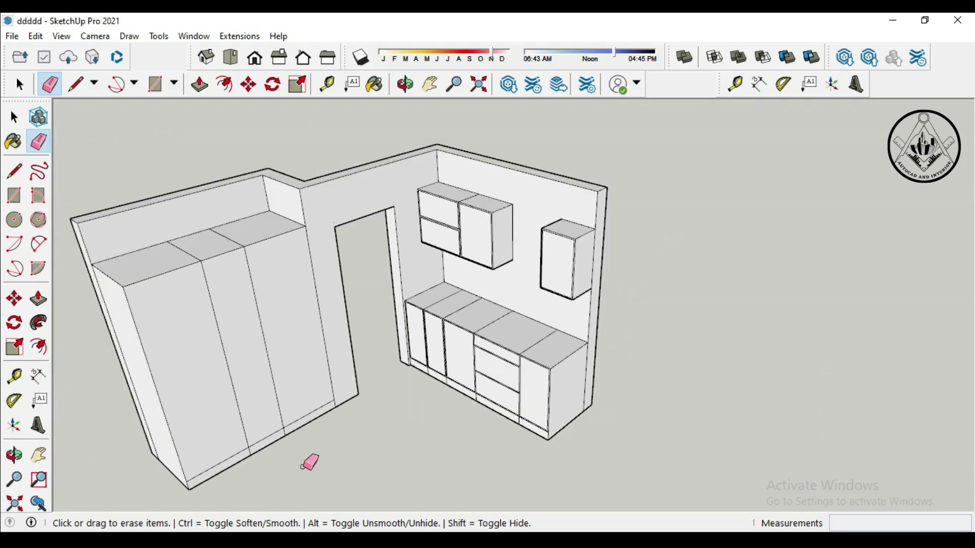
scroll(309, 462, up, 1)
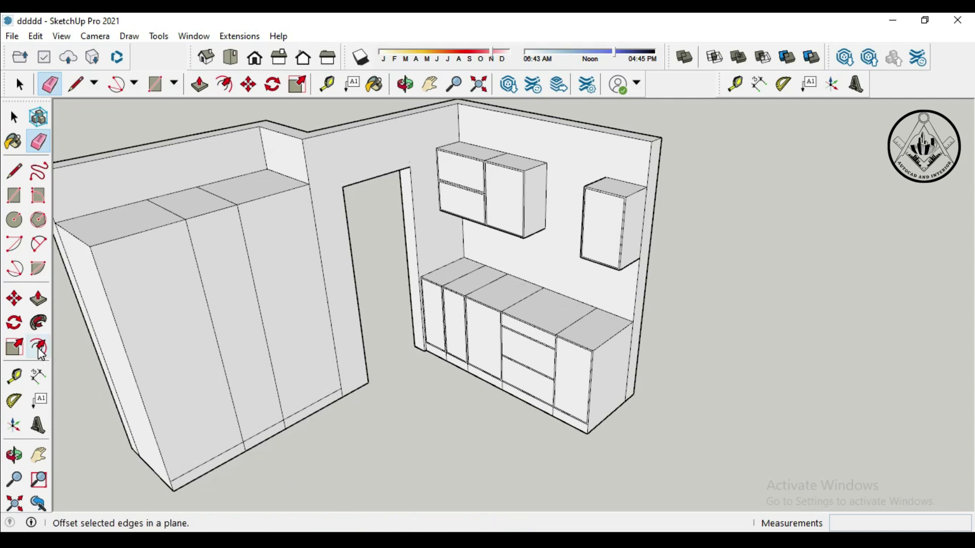
Step: Inset 0.5" outlines on the right, middle and left tall cabinet door fronts
click(39, 347)
click(278, 241)
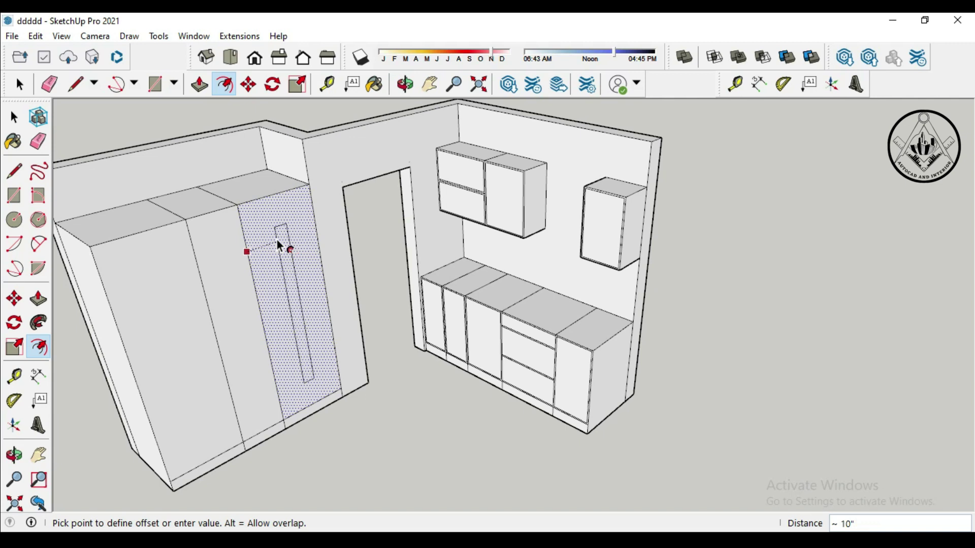
key(Return)
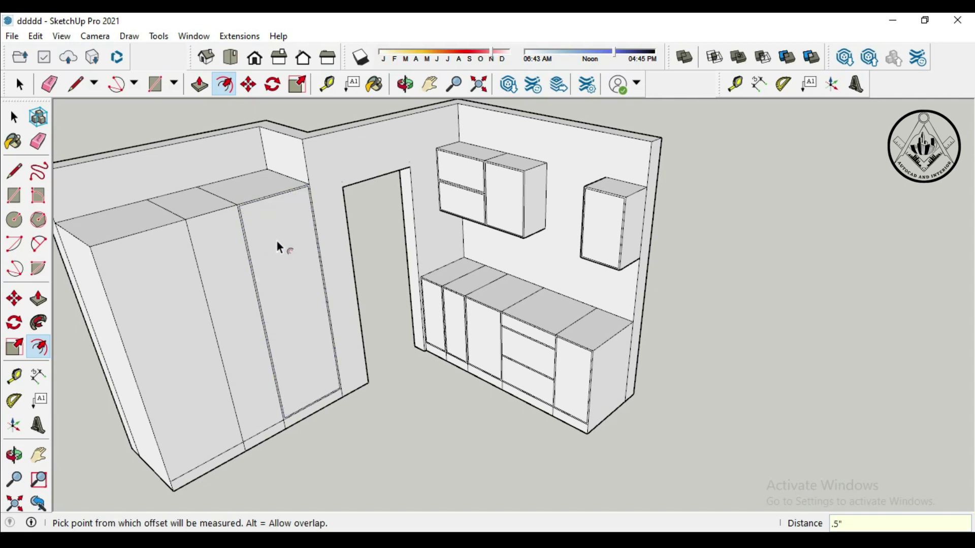
click(233, 271)
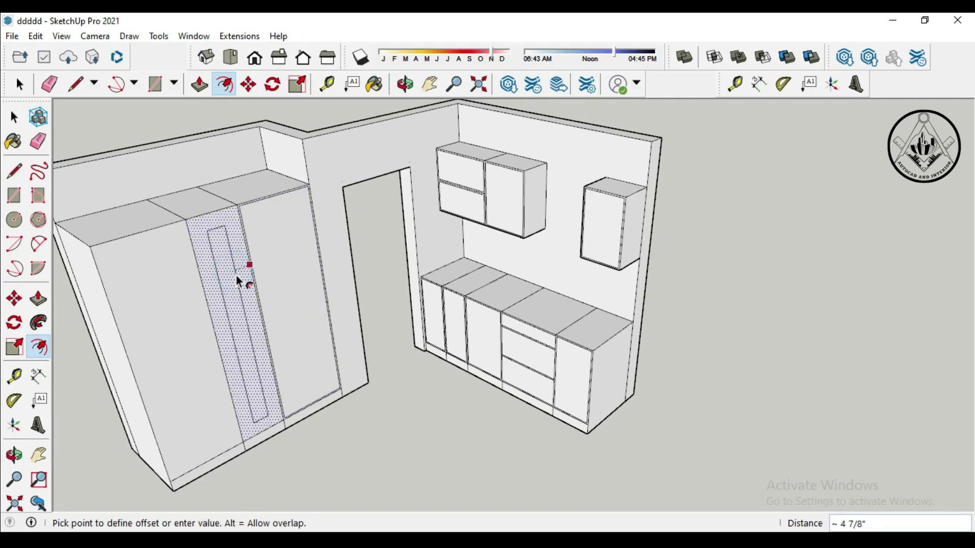
key(Return)
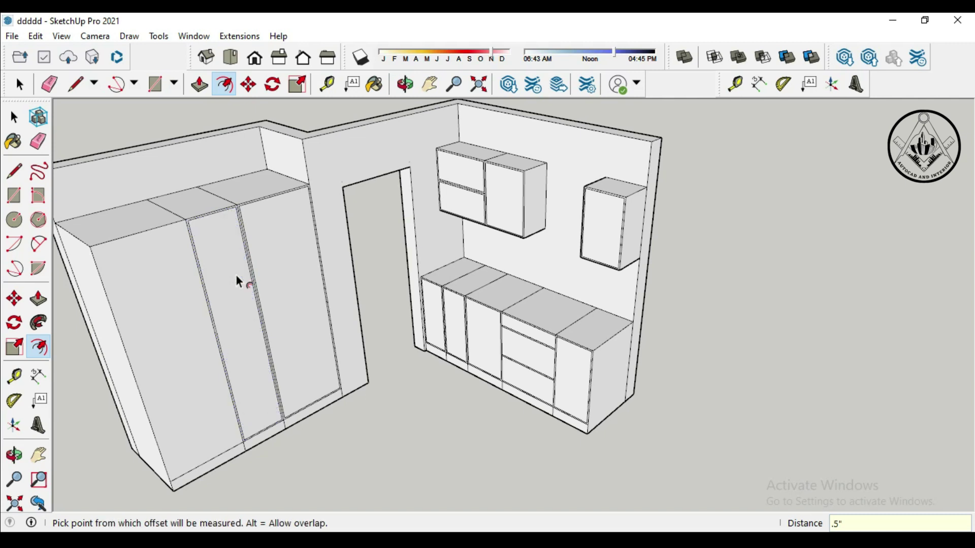
click(163, 305)
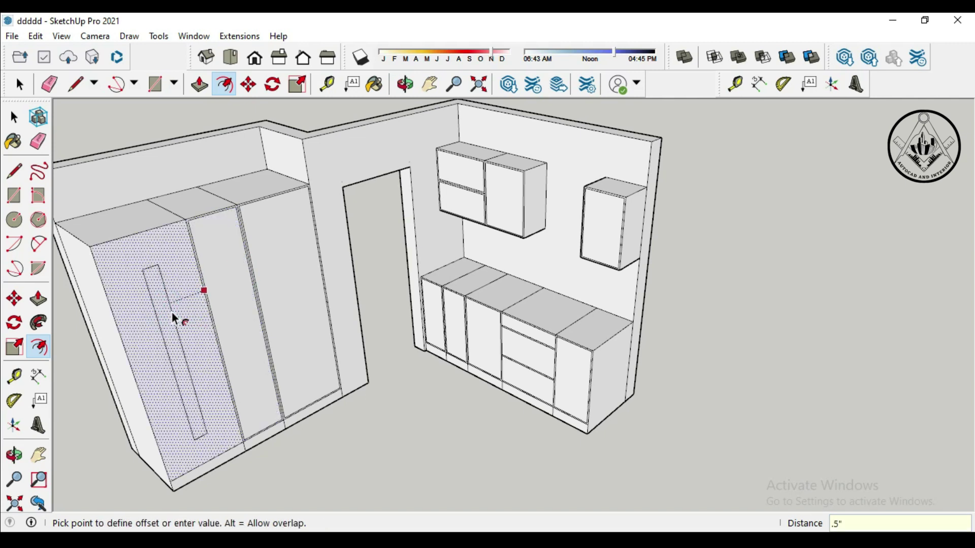
key(Return)
scroll(363, 294, down, 2)
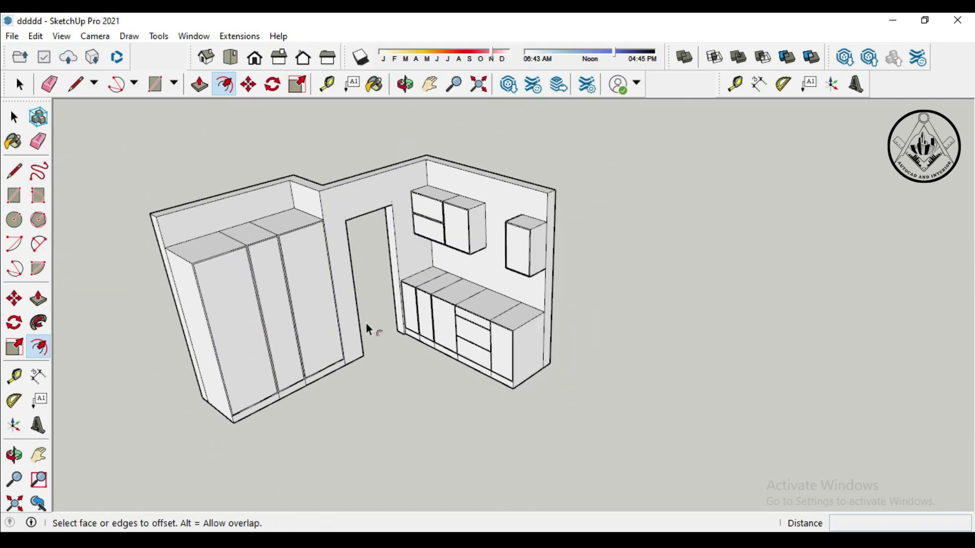
key(p)
scroll(570, 407, up, 3)
Step: Push the lower opening, top drawer and right door faces back 22 inches
scroll(569, 398, up, 2)
scroll(571, 355, up, 2)
click(574, 356)
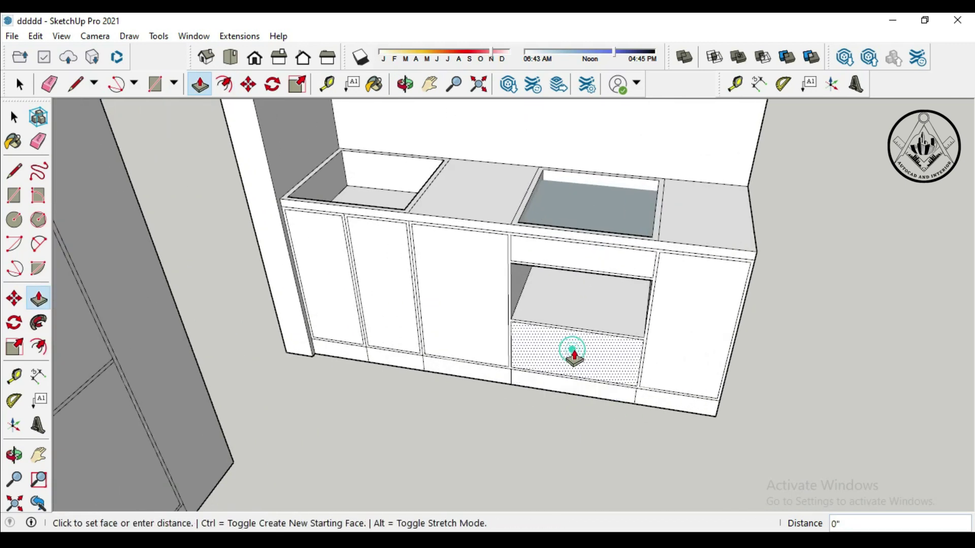
scroll(574, 355, up, 1)
text(22)
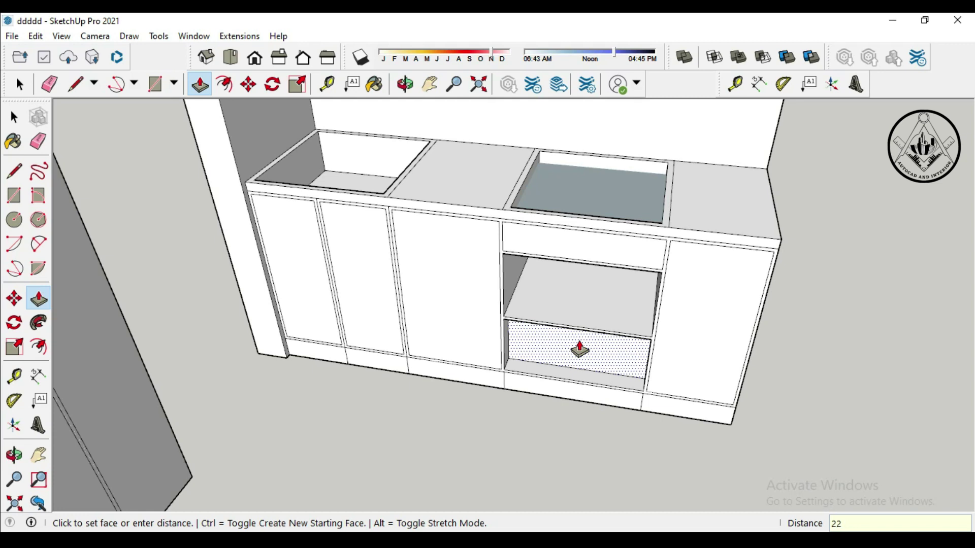
key(Return)
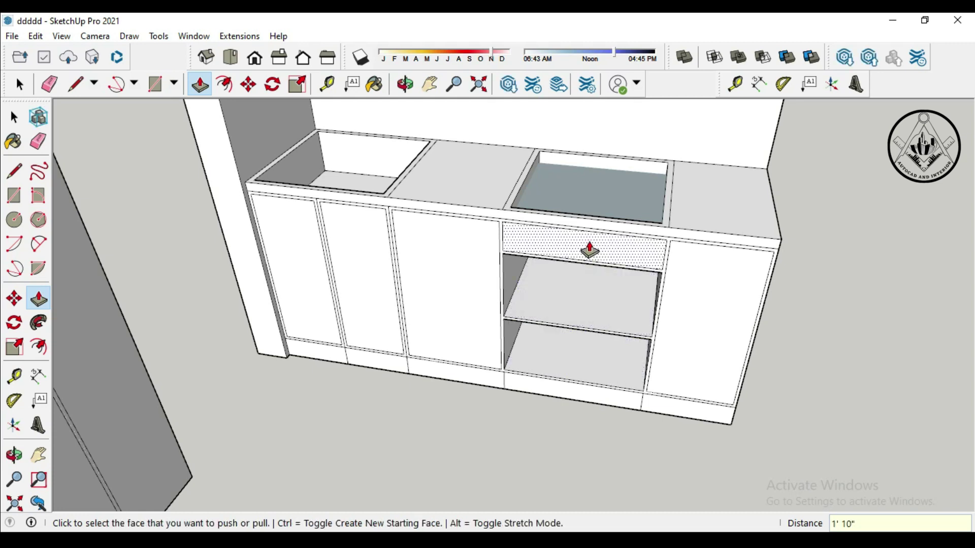
click(589, 250)
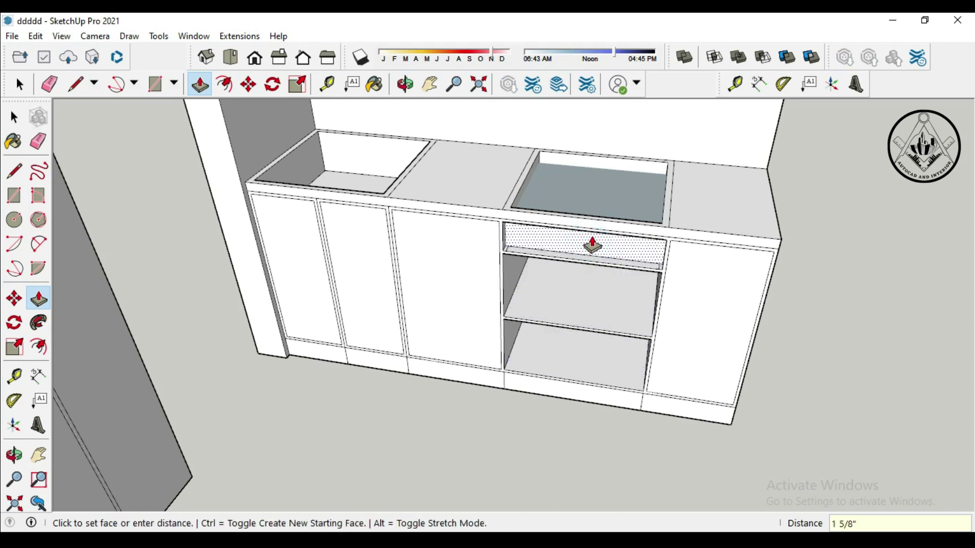
key(Return)
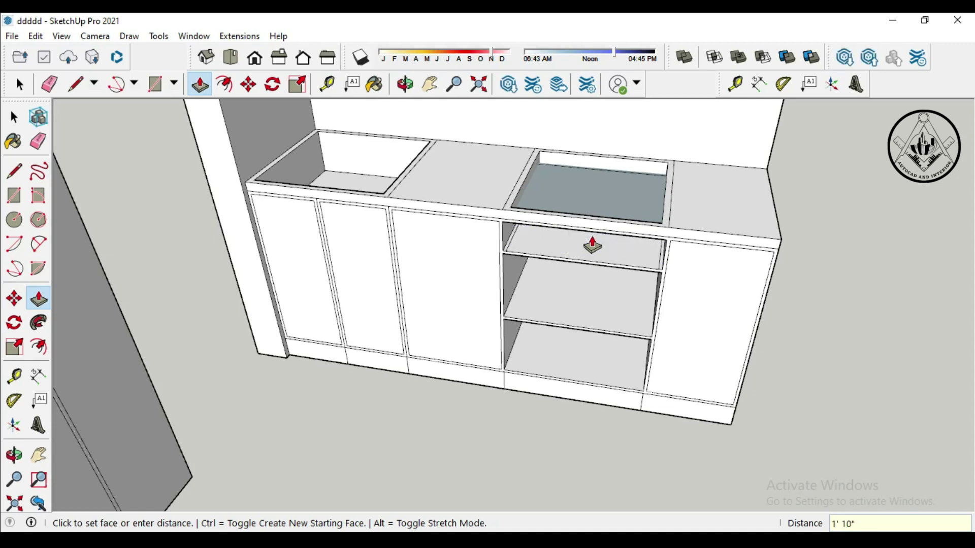
click(694, 348)
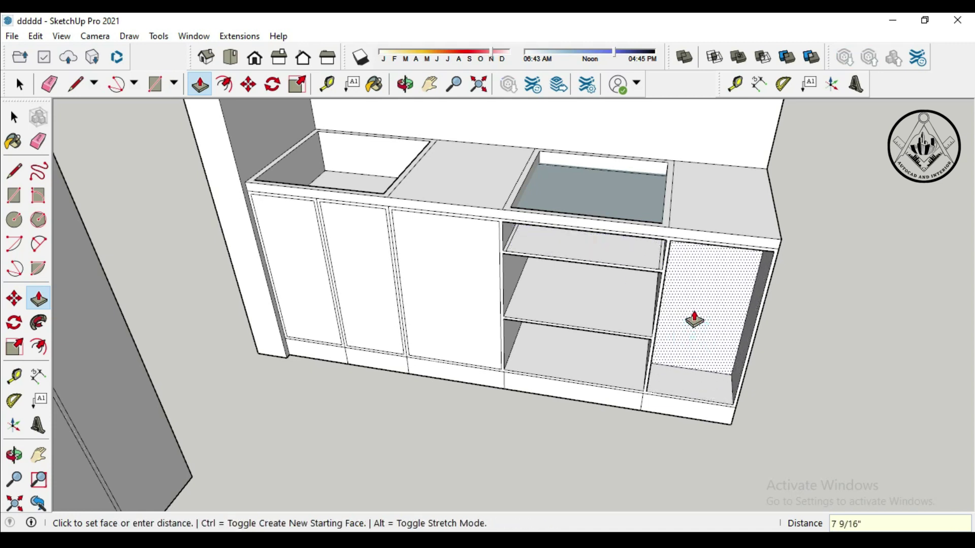
text(1' 10)
key(Return)
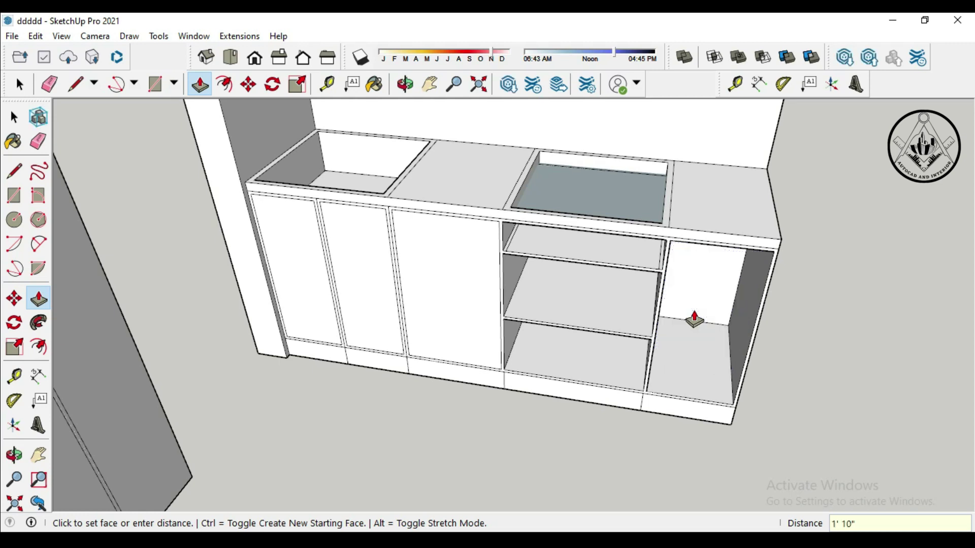
Step: Push the middle, next and leftmost door faces back 22 inches
click(449, 314)
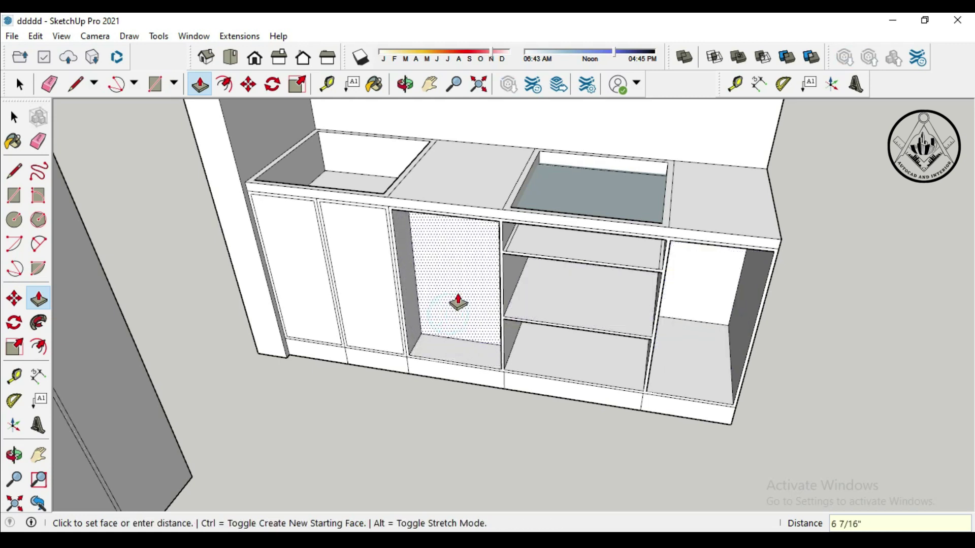
text(1' 10)
key(Return)
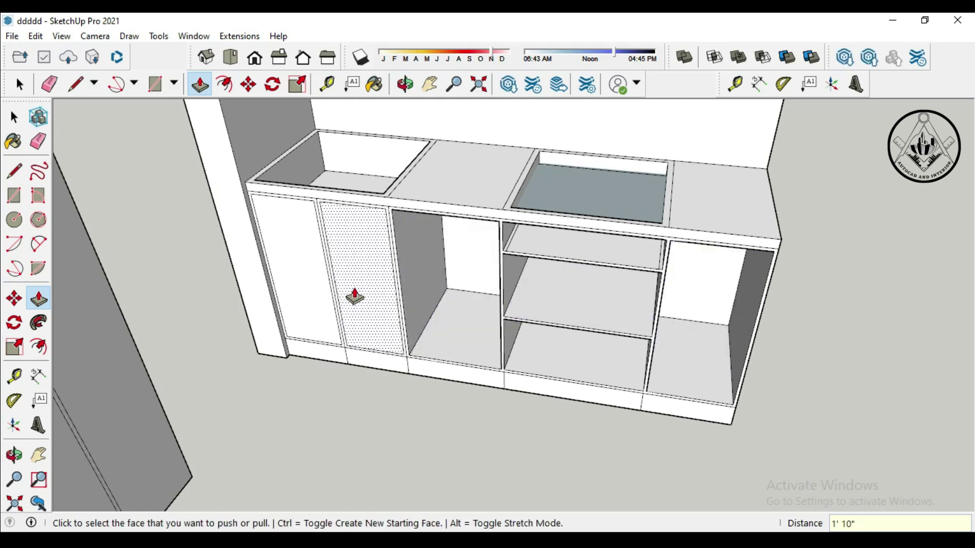
click(366, 300)
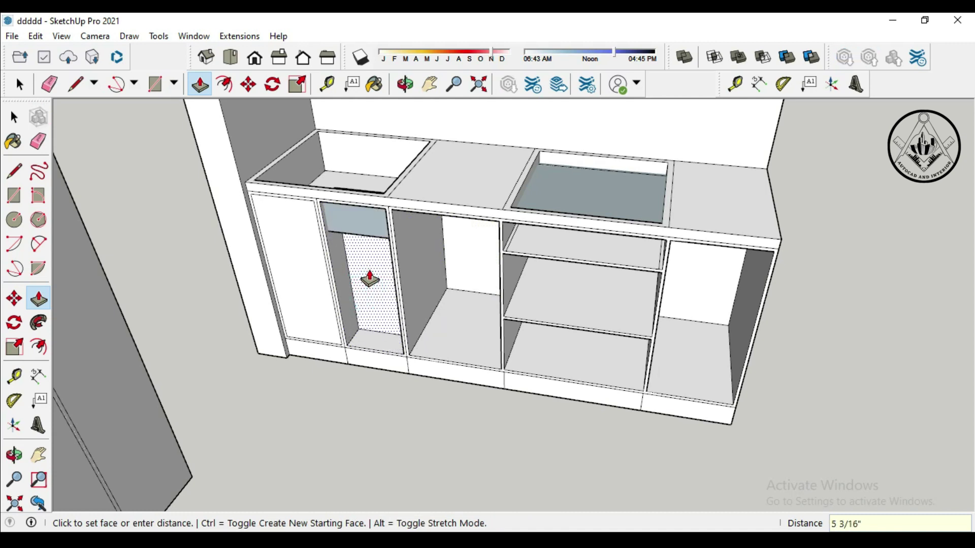
key(Return)
click(304, 281)
text(22)
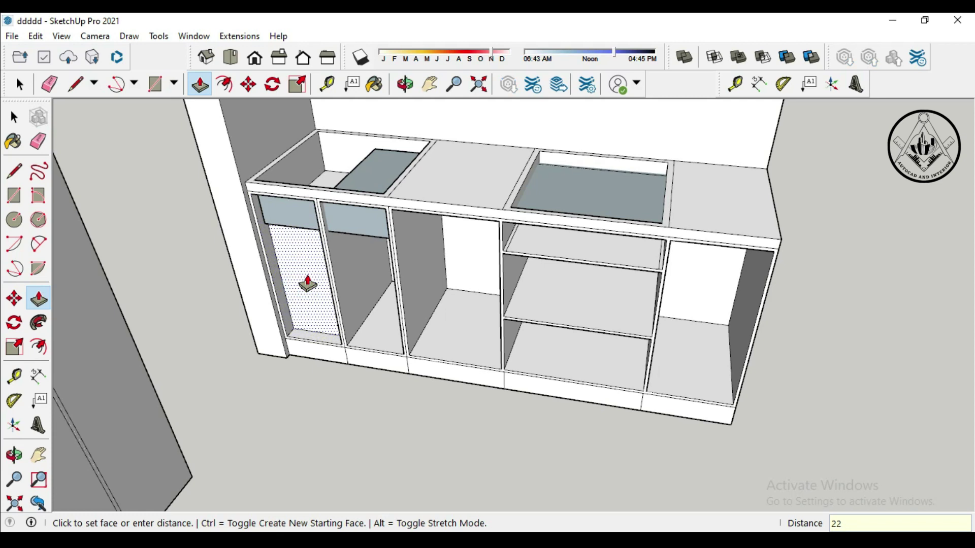
key(Return)
middle_drag(392, 311, 444, 324)
scroll(543, 198, up, 2)
Step: Recess the right and middle wall cabinet fronts 10 inches to make open boxes
scroll(546, 190, up, 2)
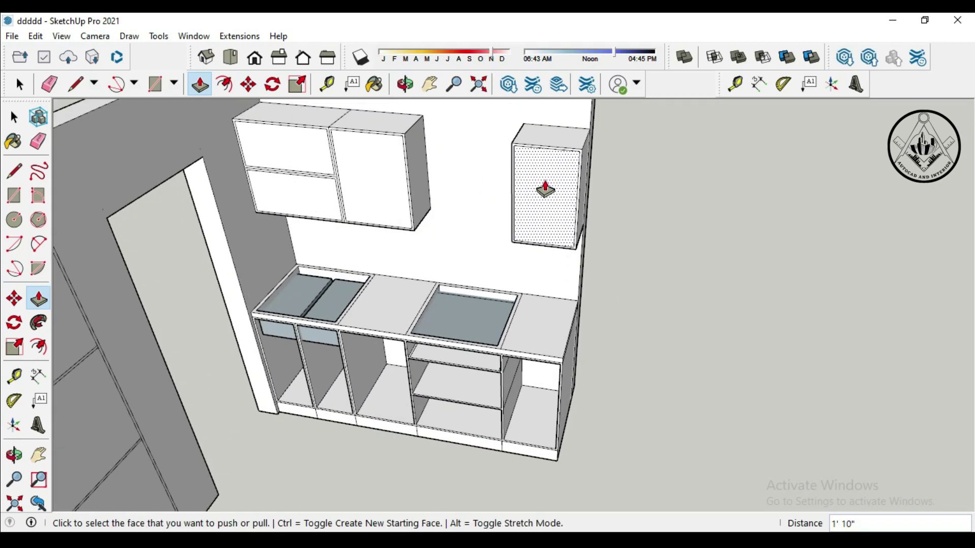
scroll(544, 202, up, 1)
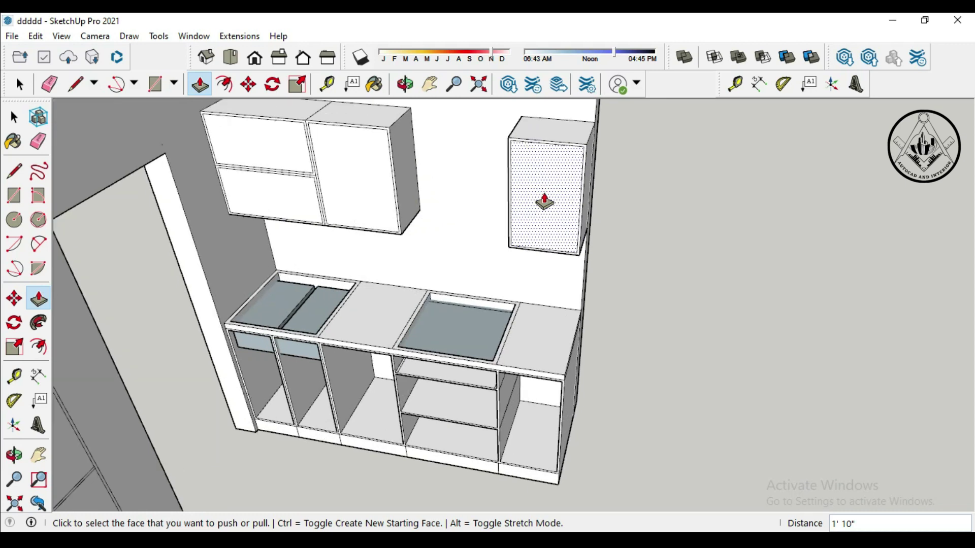
scroll(545, 202, up, 1)
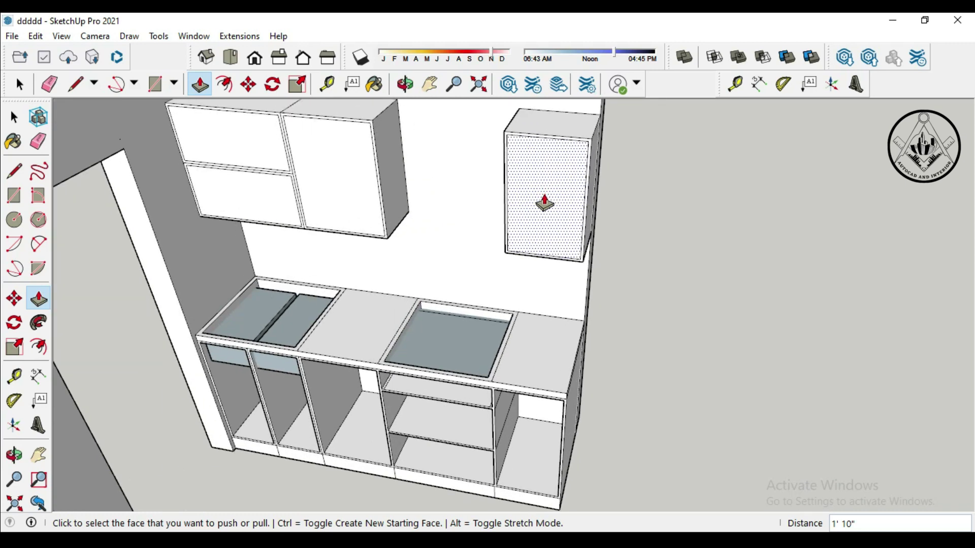
click(542, 211)
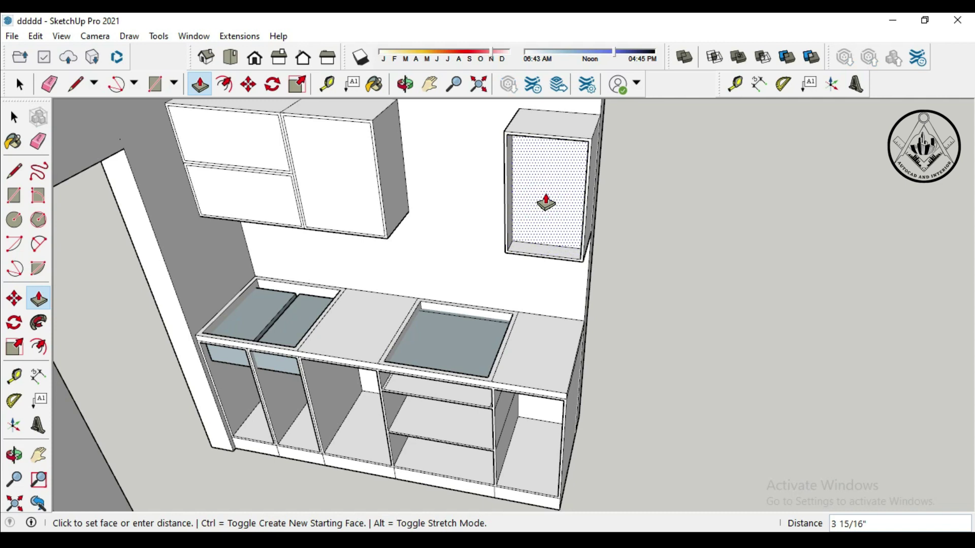
click(546, 203)
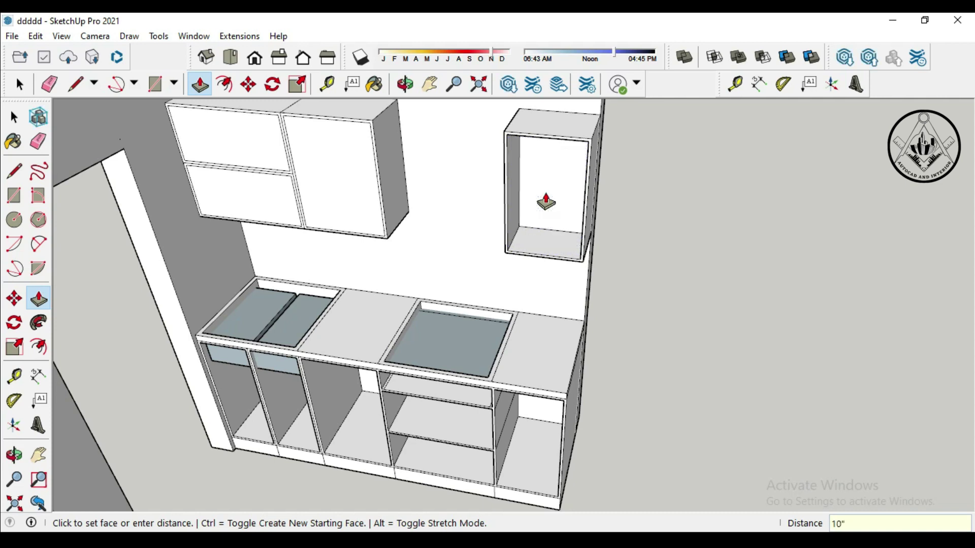
click(337, 201)
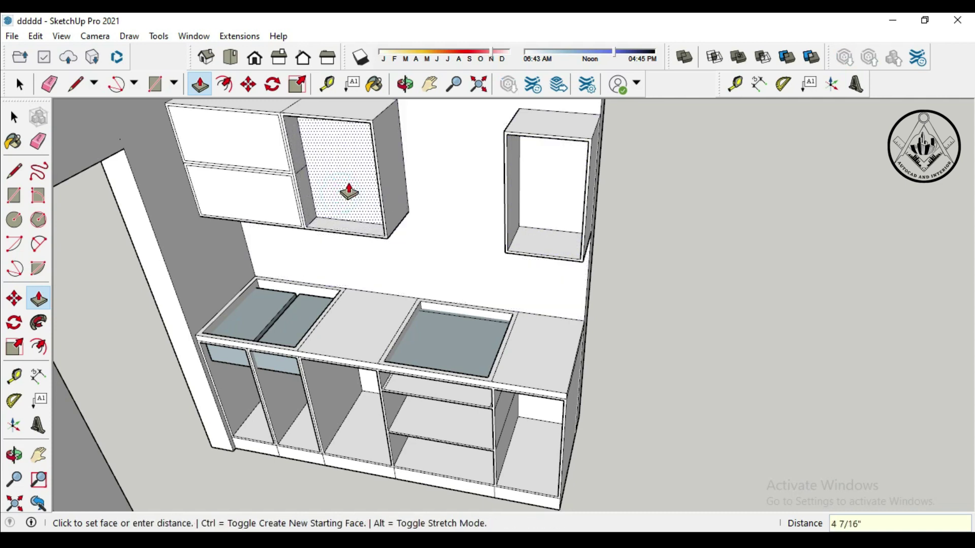
text(10)
click(349, 191)
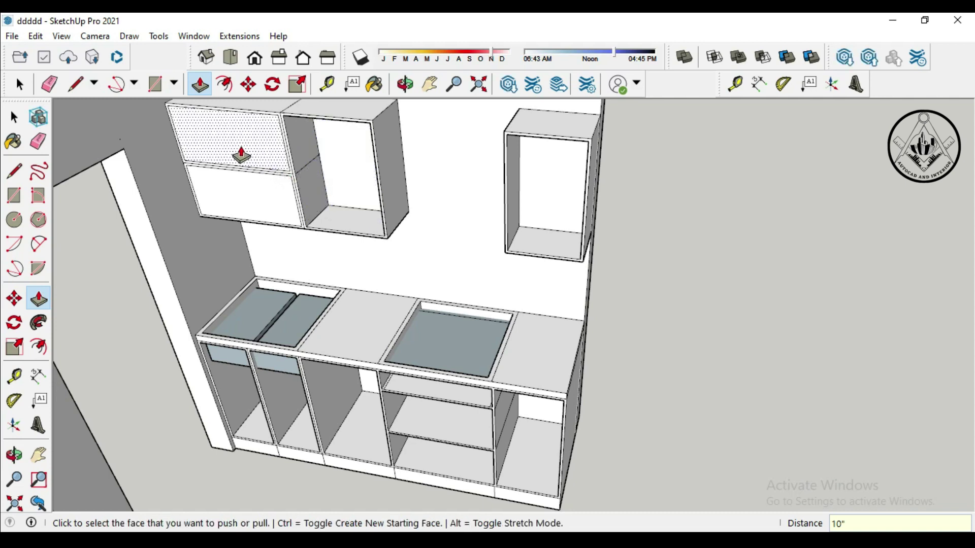
Step: Recess the top-left and lower-left wall compartments to the same 10-inch depth
click(241, 154)
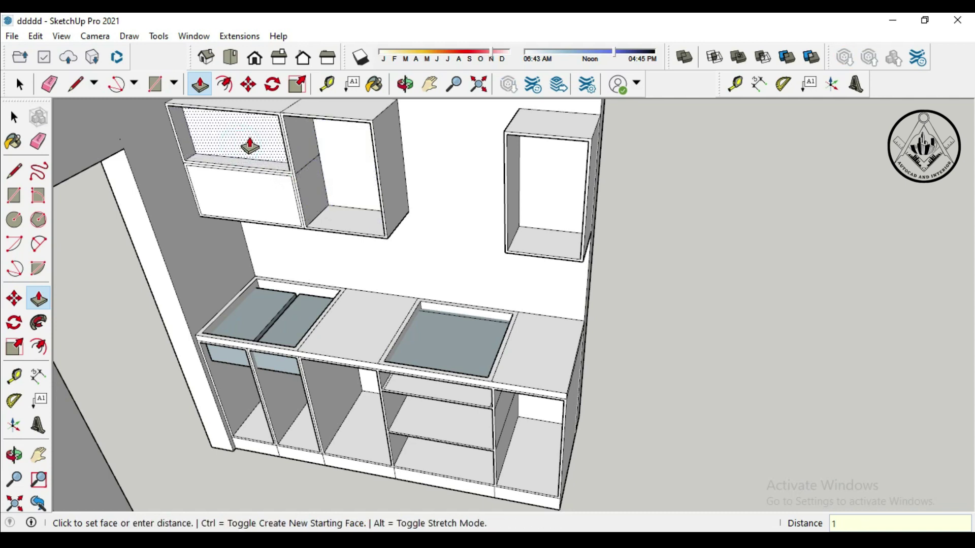
click(250, 147)
click(256, 194)
text(1)
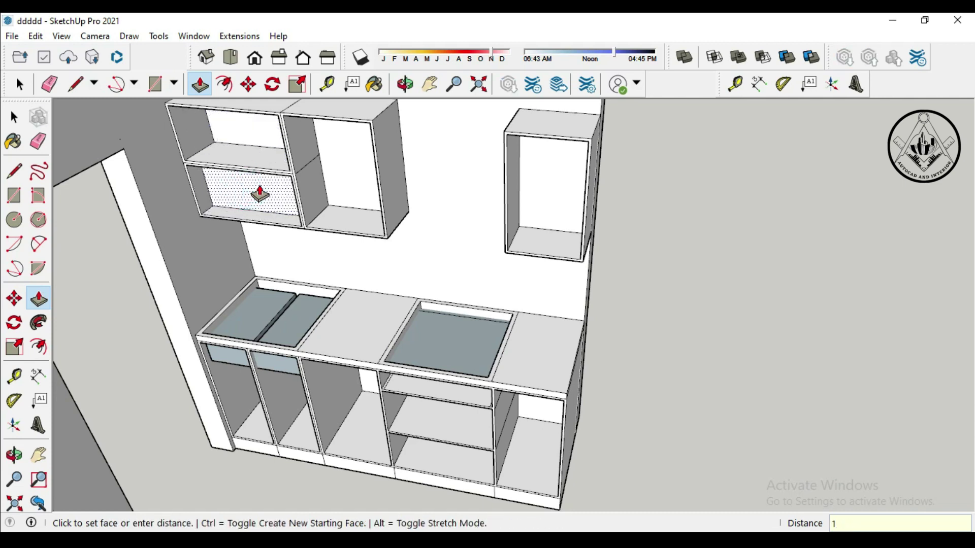
key(Return)
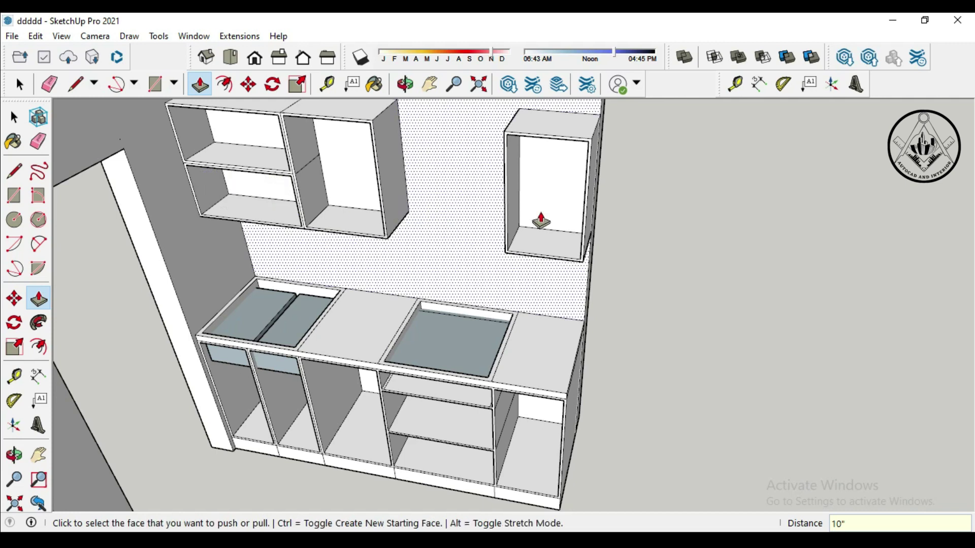
Step: Start recessing the upper face of the tall cabinet
scroll(546, 221, down, 4)
middle_drag(393, 434, 345, 315)
scroll(306, 227, up, 1)
scroll(308, 231, up, 1)
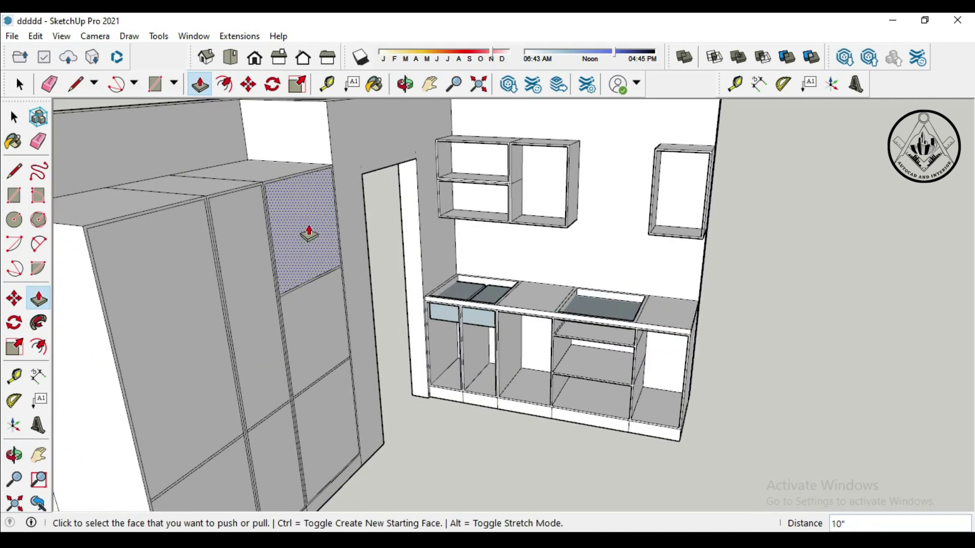
scroll(311, 234, up, 1)
click(323, 246)
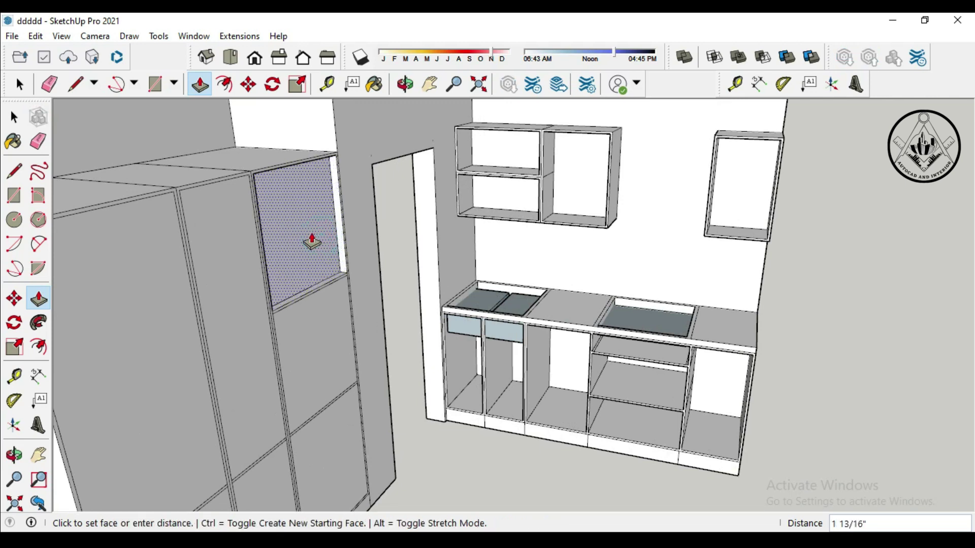
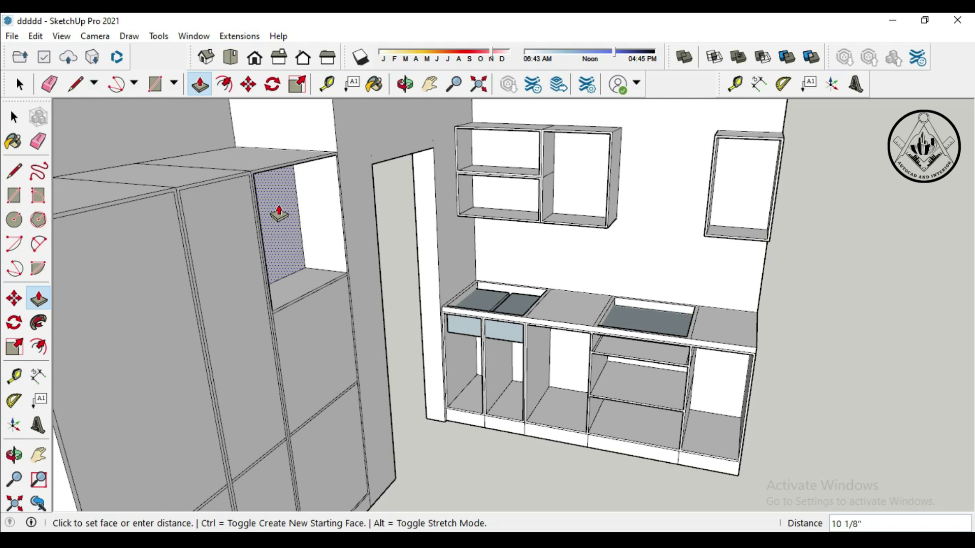
Step: Commit the first recess, then push the right column's upper and lower faces into niches
click(279, 215)
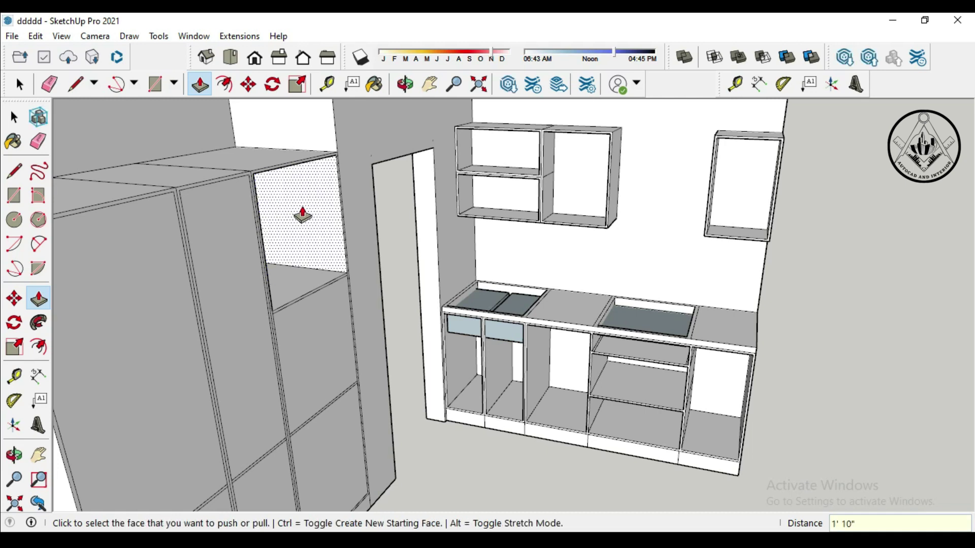
scroll(325, 254, down, 3)
scroll(365, 298, down, 1)
mouse_move(410, 446)
middle_down()
mouse_move(283, 424)
mouse_move(318, 359)
middle_up()
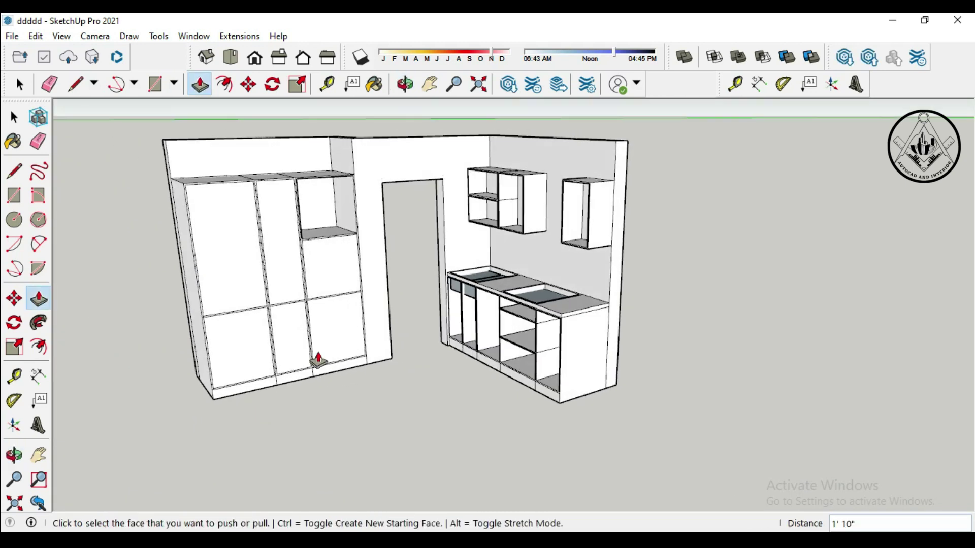
scroll(346, 260, up, 3)
click(332, 288)
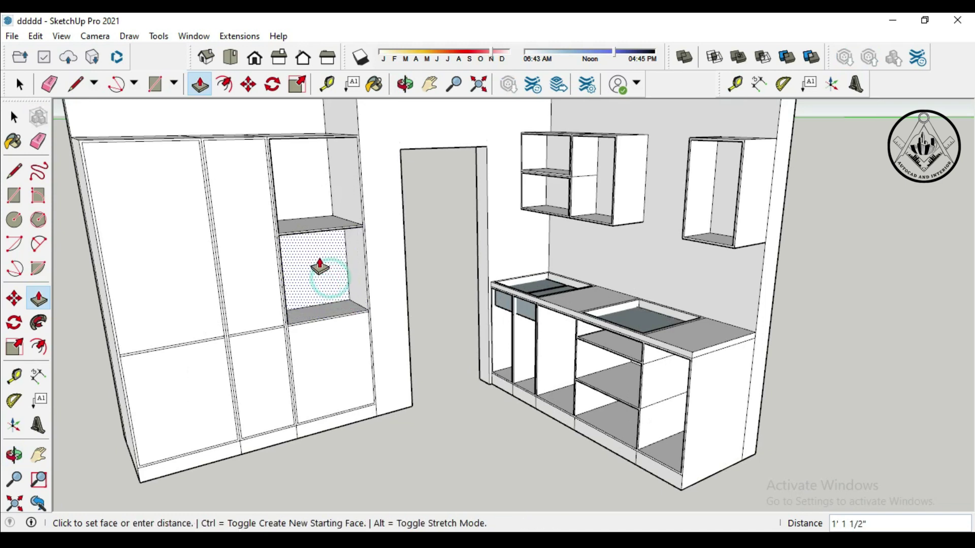
click(320, 266)
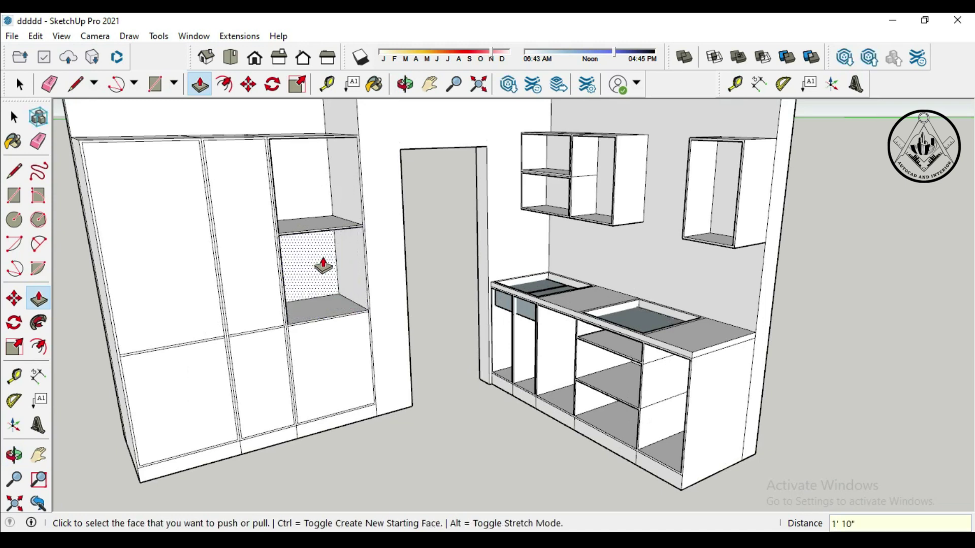
click(340, 363)
text(22)
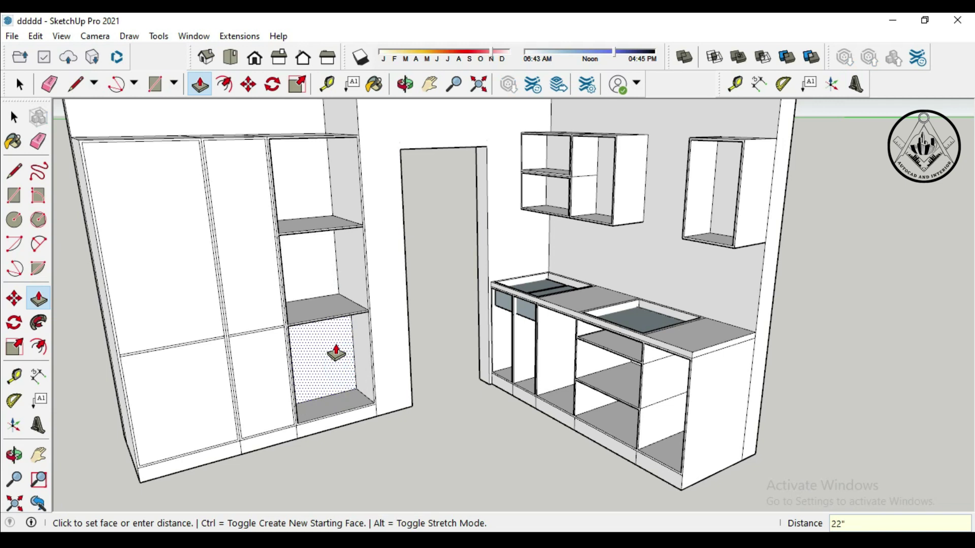
click(336, 353)
Step: Push the middle column's upper and lower faces inward into open niches
click(247, 252)
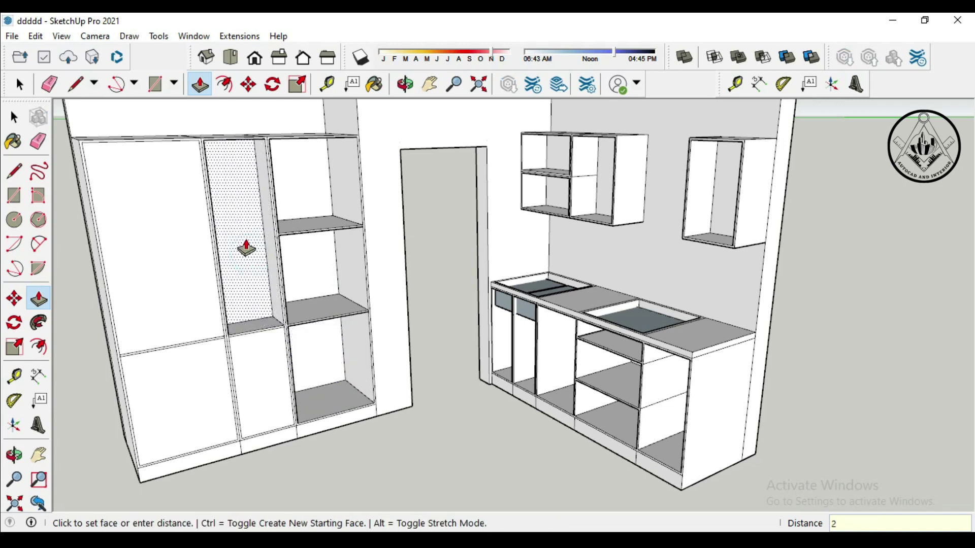
click(247, 249)
click(258, 365)
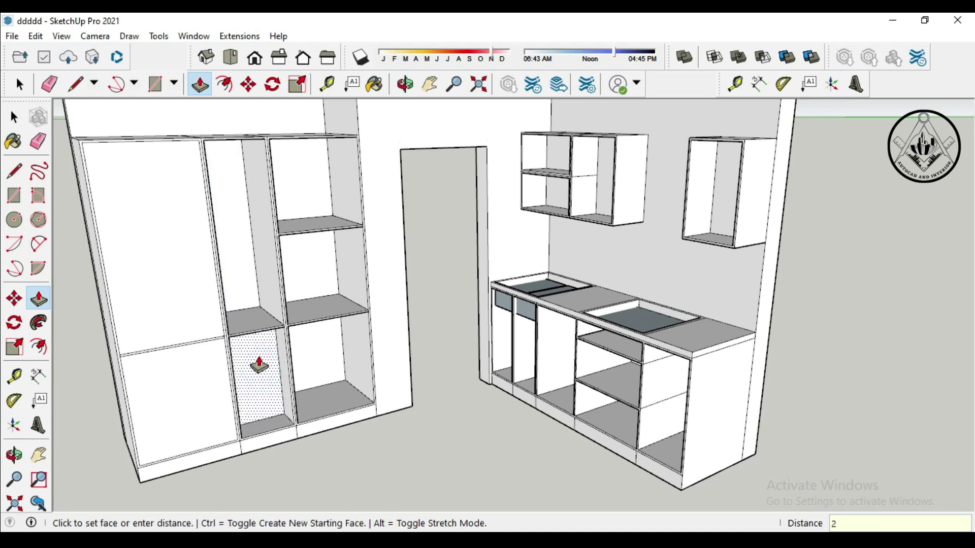
text(1' 10")
click(257, 358)
Step: Recess the large upper-left and lower-left door faces into open shelves and zoom out
click(170, 299)
text(22)
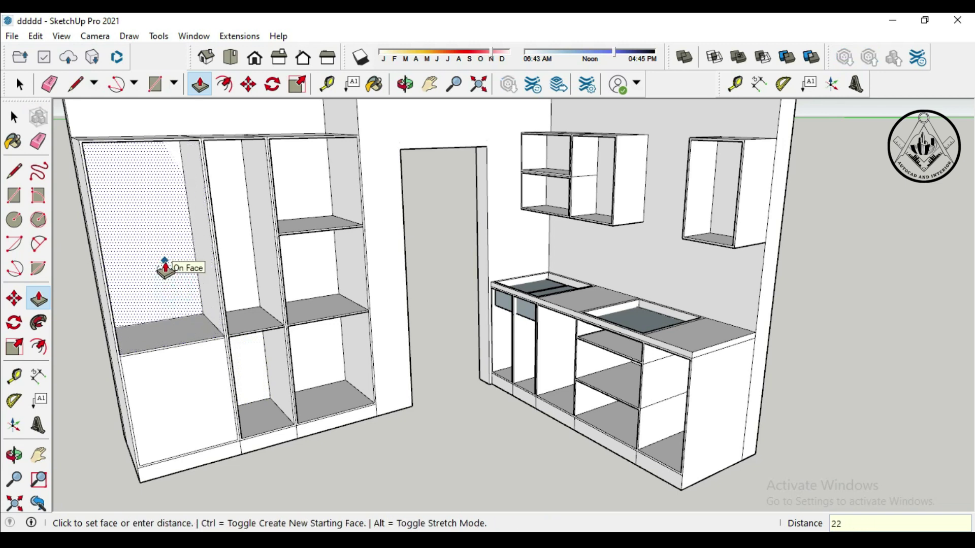
click(165, 266)
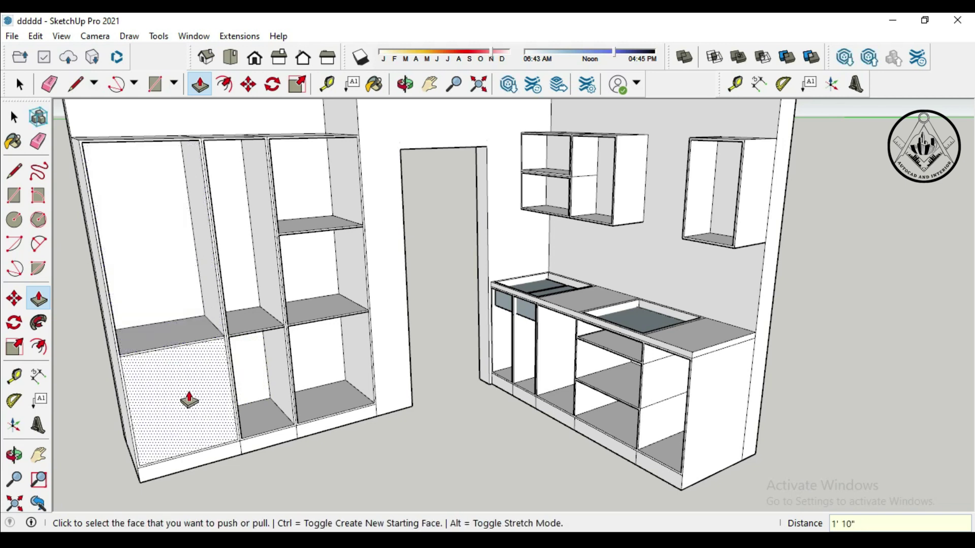
click(179, 387)
text(22)
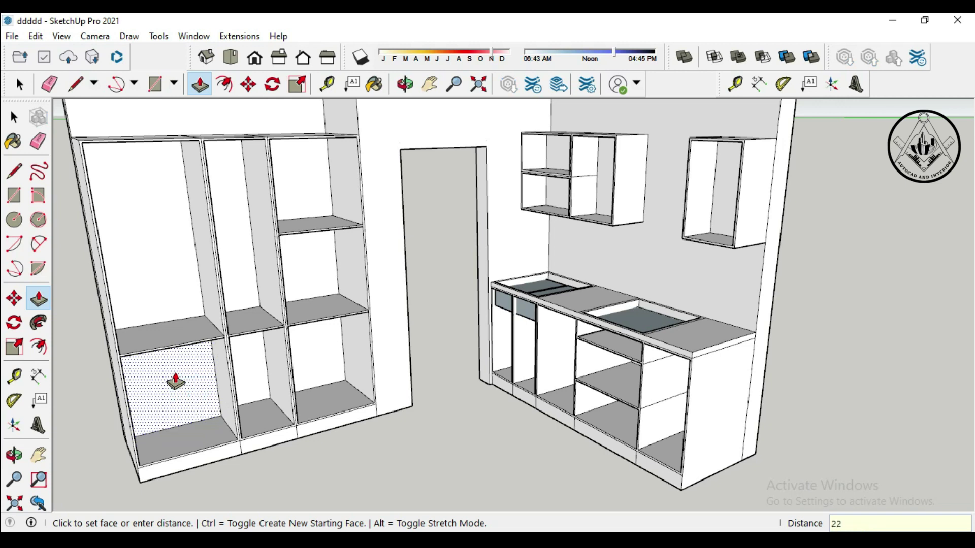
click(297, 421)
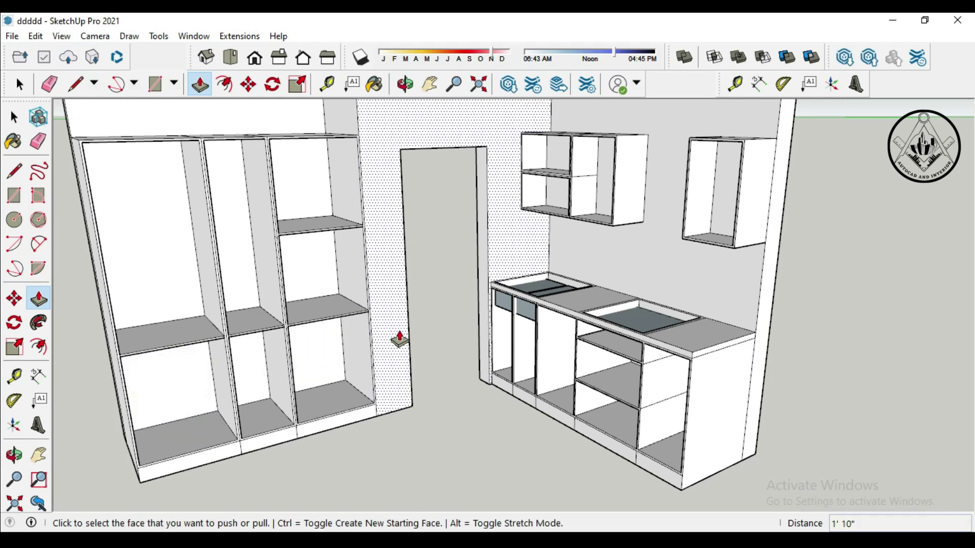
scroll(398, 338, down, 3)
scroll(398, 337, down, 2)
Step: Erase the edges under the two blue drawer panels on the lower cabinets
mouse_move(428, 439)
middle_down()
mouse_move(440, 427)
mouse_move(516, 442)
middle_up()
click(40, 148)
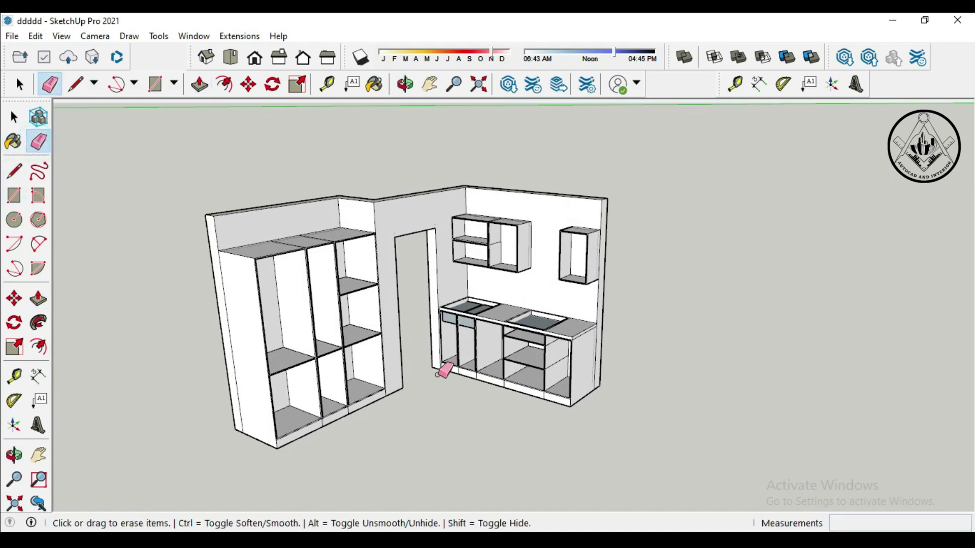
scroll(446, 370, up, 2)
scroll(468, 322, up, 2)
scroll(501, 287, up, 2)
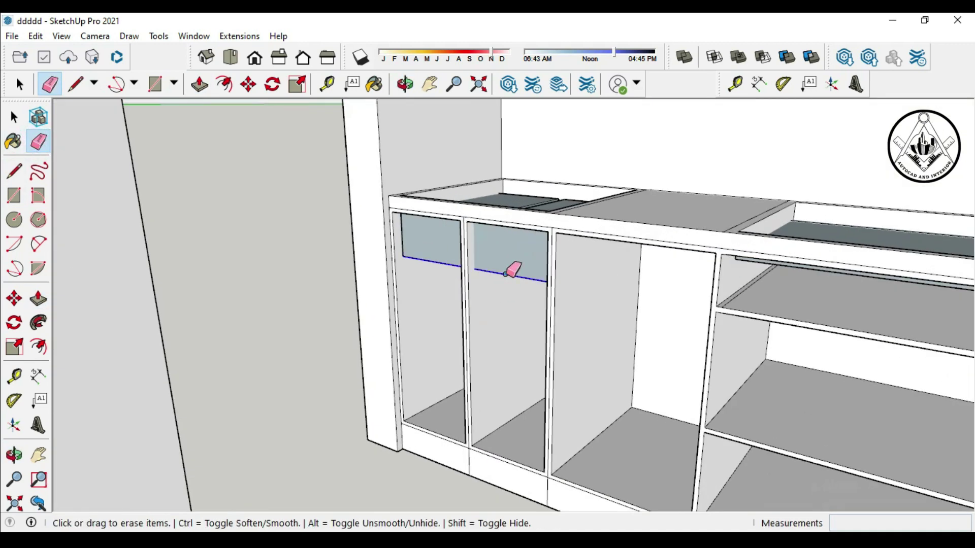
drag(505, 274, 503, 273)
Step: Erase the diagonal edge inside the left lower cabinet, orbiting to inspect the cabinets
middle_drag(529, 283, 517, 316)
key(o)
drag(516, 315, 595, 343)
key(e)
scroll(442, 266, up, 3)
click(434, 259)
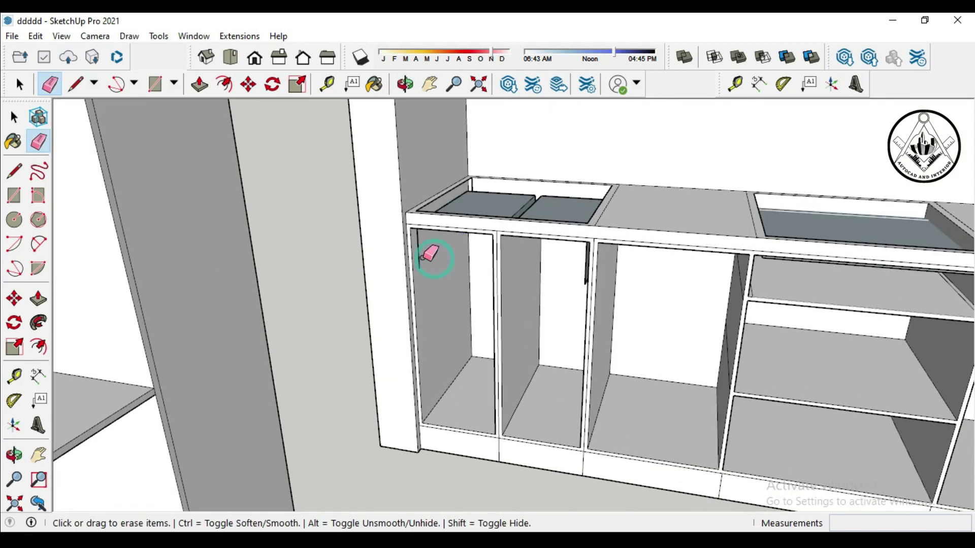
scroll(544, 261, up, 3)
key(o)
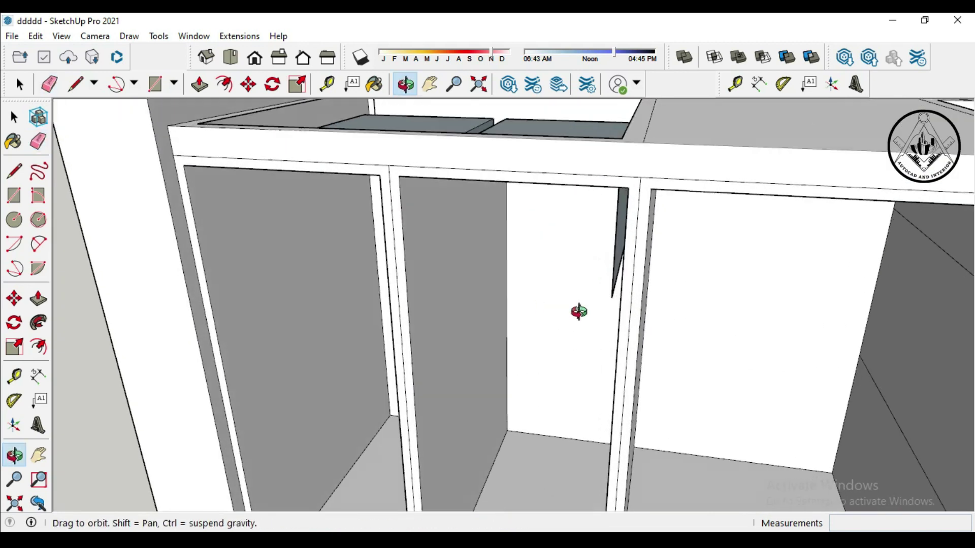
drag(579, 311, 679, 318)
Step: Erase the remaining diagonal edge inside the lower cabinet
key(e)
click(677, 270)
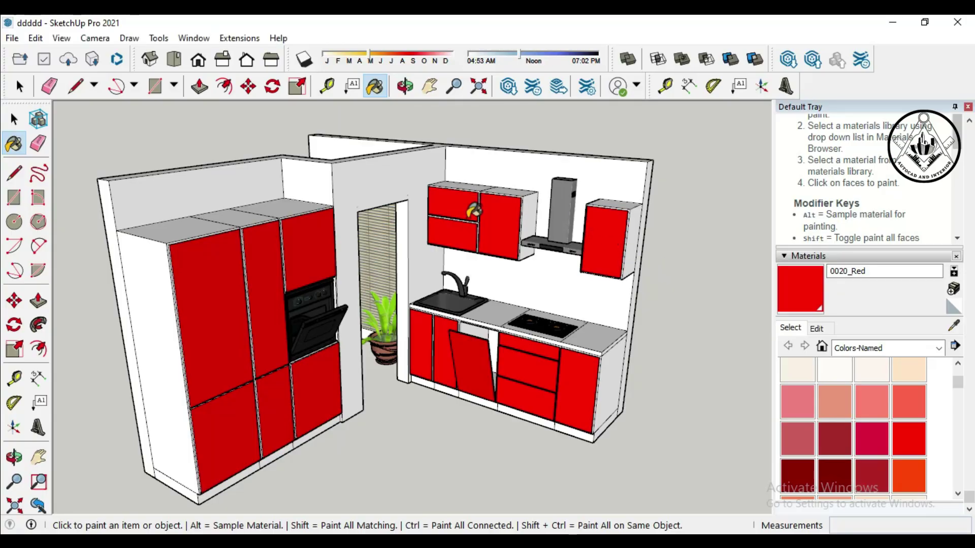
scroll(528, 212, up, 2)
scroll(527, 216, up, 3)
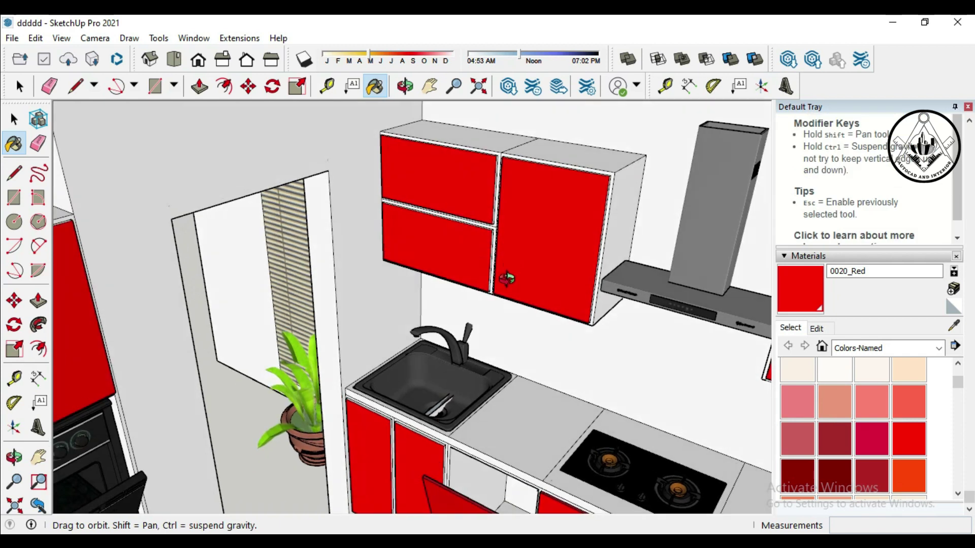
middle_drag(527, 220, 507, 285)
Step: Paint the drawer front's top edge and the upper-left door's side and top edges 0020_Red
scroll(488, 152, up, 3)
scroll(485, 165, up, 1)
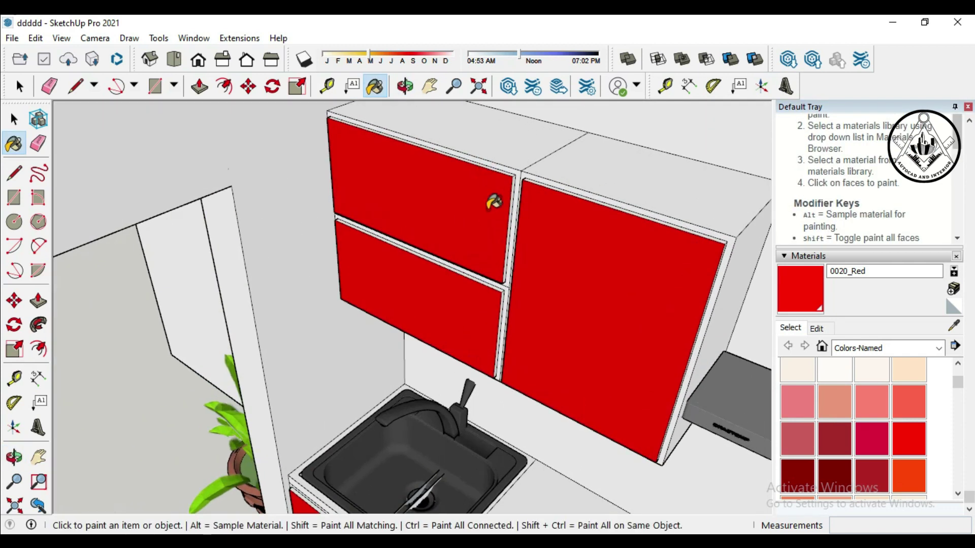
scroll(501, 279, up, 2)
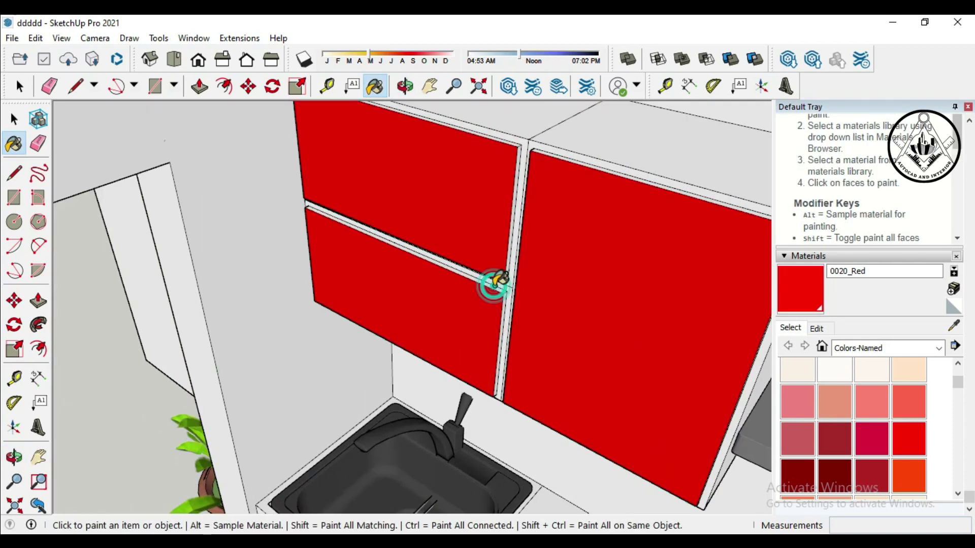
click(499, 284)
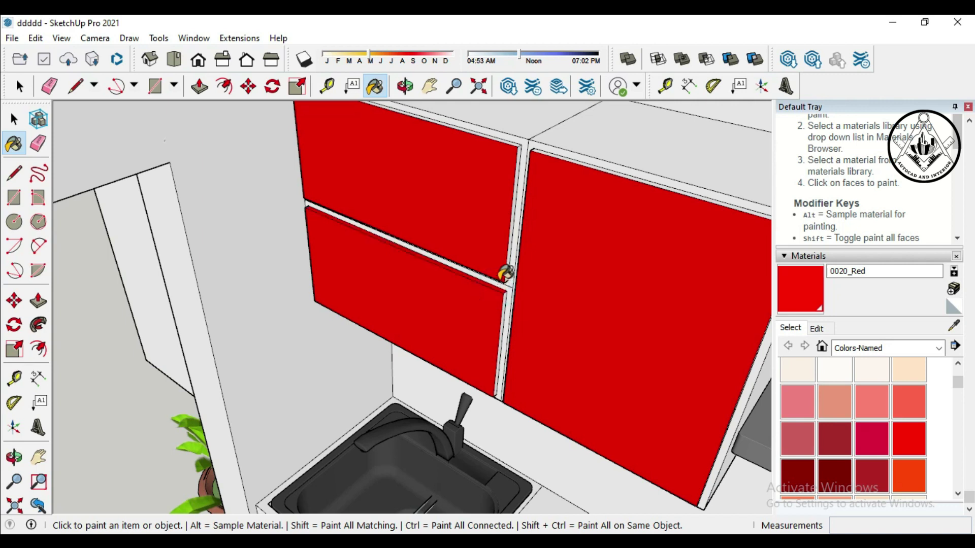
click(511, 246)
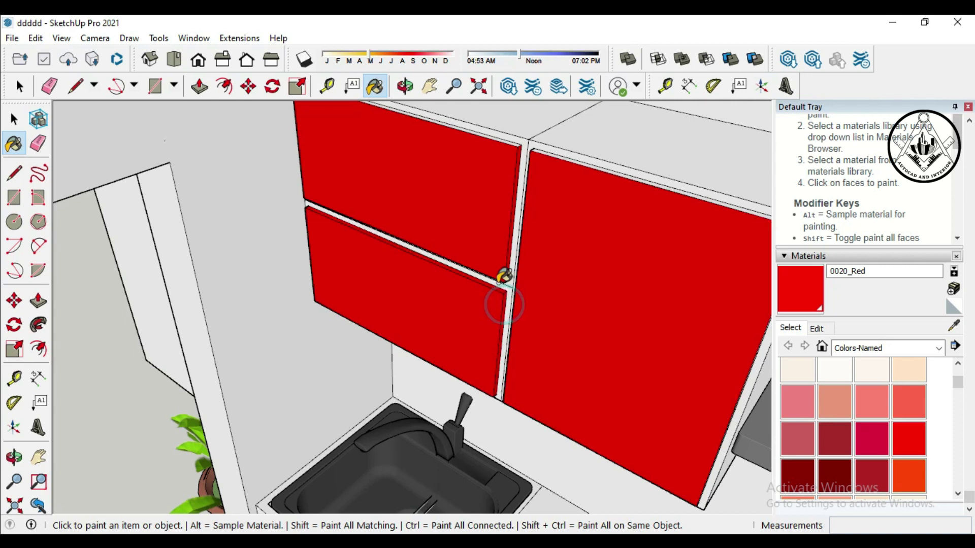
middle_drag(505, 277, 502, 248)
click(503, 169)
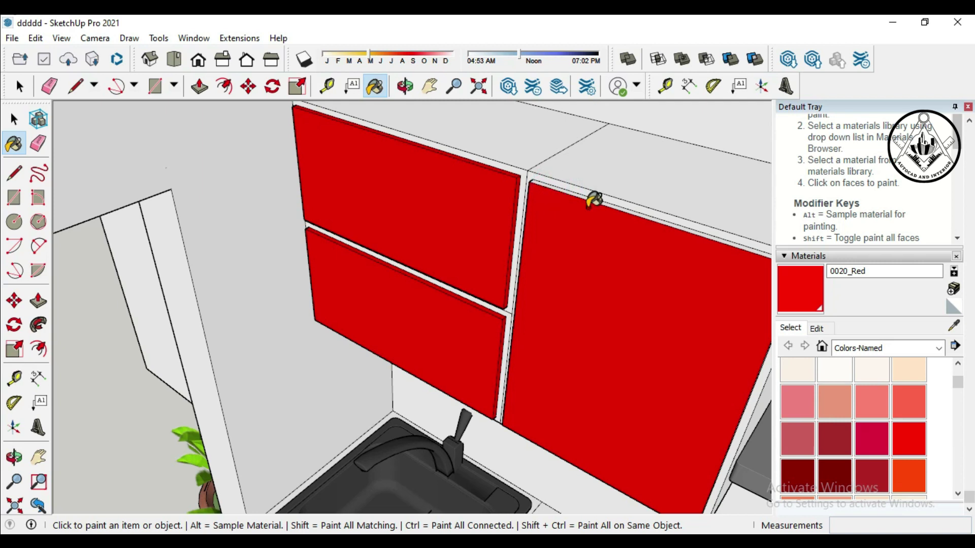
Step: Paint the right wall-cabinet door's top edge and thin side strip 0020_Red
scroll(593, 193, up, 1)
click(604, 192)
scroll(490, 165, down, 2)
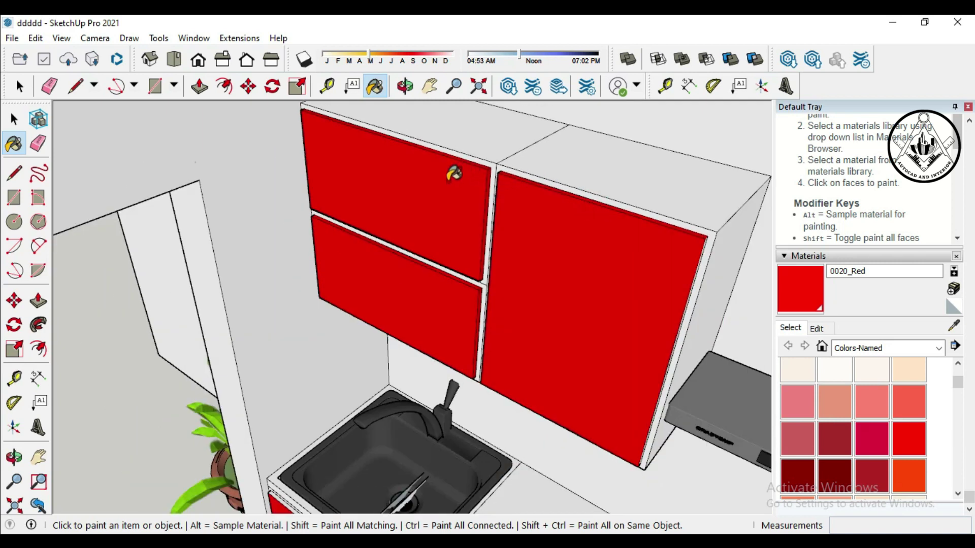
scroll(453, 177, down, 1)
middle_drag(537, 322, 533, 284)
scroll(533, 276, up, 1)
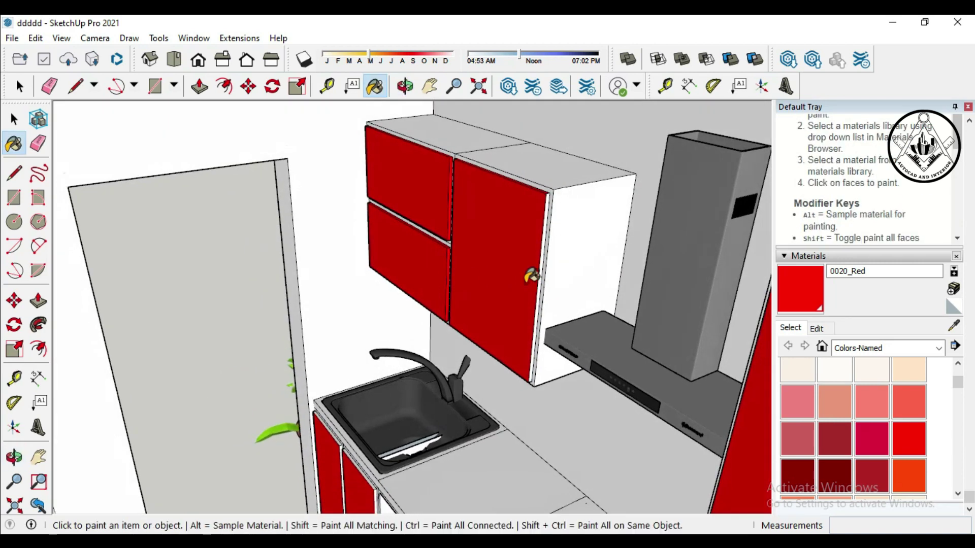
scroll(536, 274, up, 1)
scroll(538, 274, up, 1)
click(538, 274)
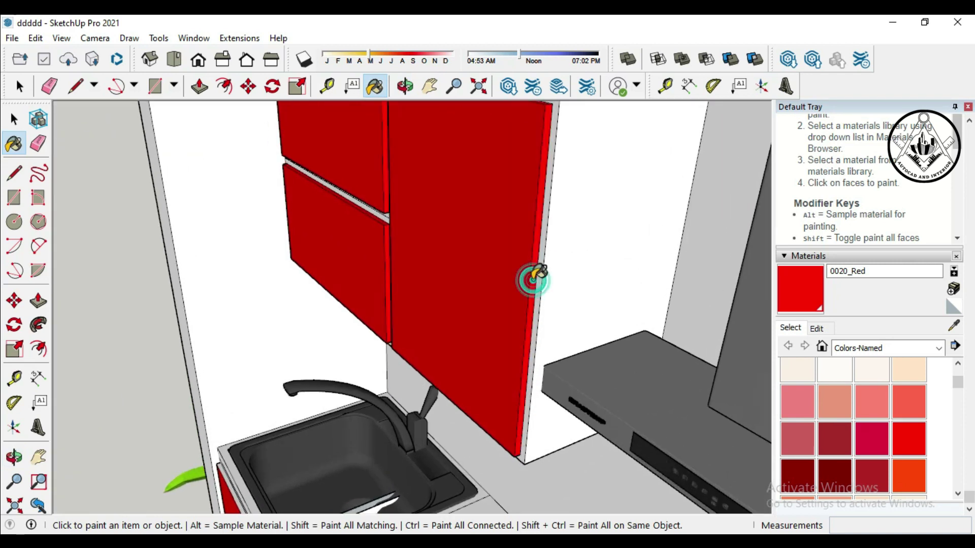
Step: Paint the far cabinet door's side and top edges 0020_Red
scroll(510, 241, down, 2)
scroll(515, 246, down, 1)
scroll(512, 247, down, 1)
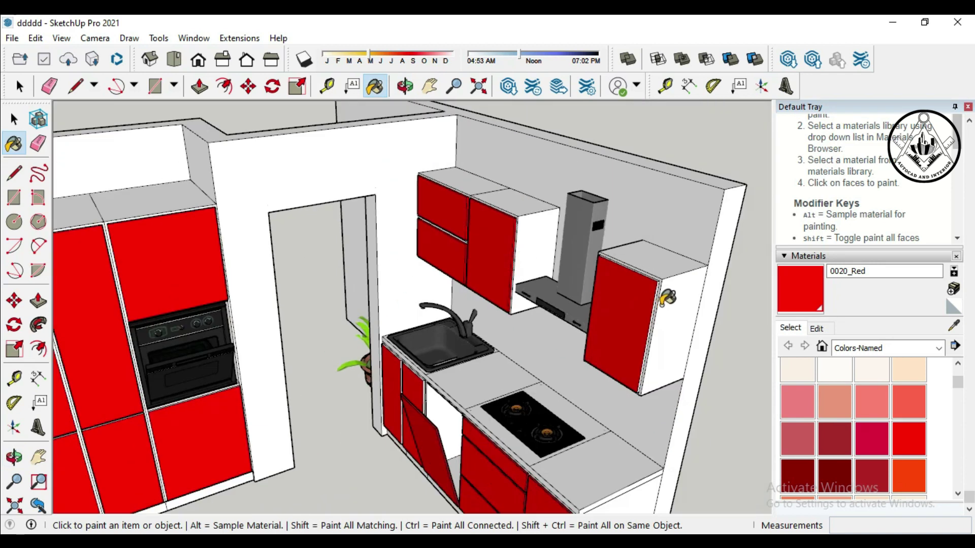
scroll(655, 302, up, 1)
scroll(667, 279, up, 1)
click(652, 267)
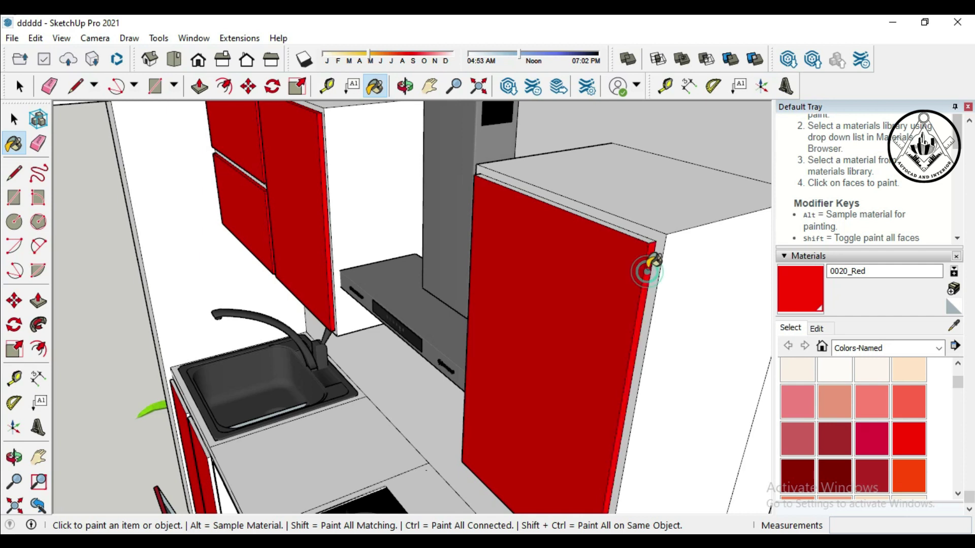
click(647, 231)
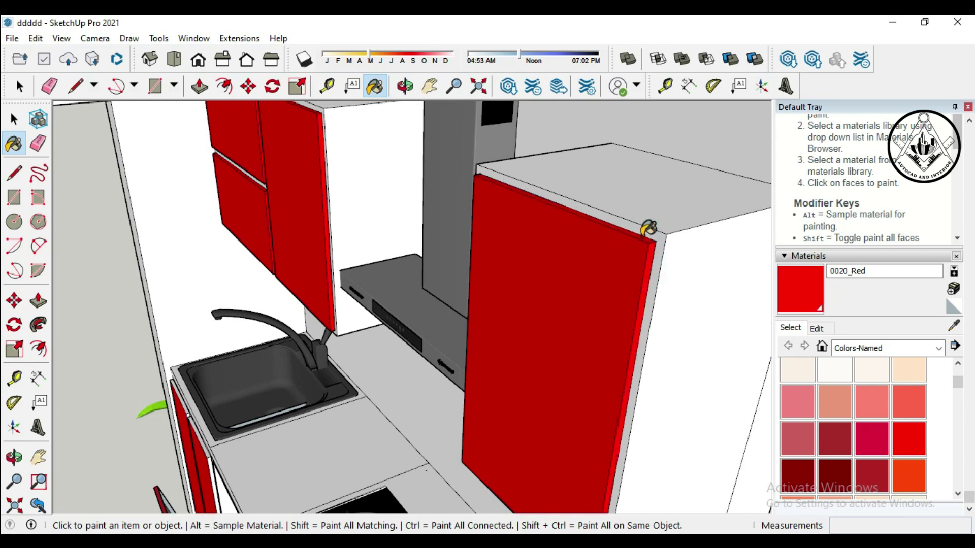
Step: Orbit to a higher angled frontal view of the kitchen to review the red doors
scroll(646, 230, down, 2)
scroll(646, 229, down, 1)
scroll(647, 228, down, 1)
middle_drag(646, 229, 636, 264)
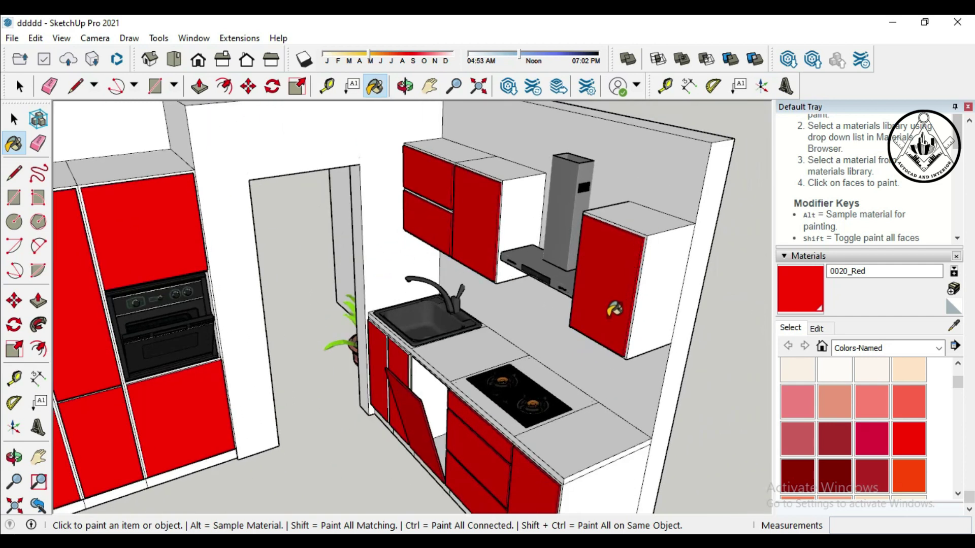
key(o)
drag(614, 311, 798, 309)
key(b)
middle_drag(582, 254, 624, 229)
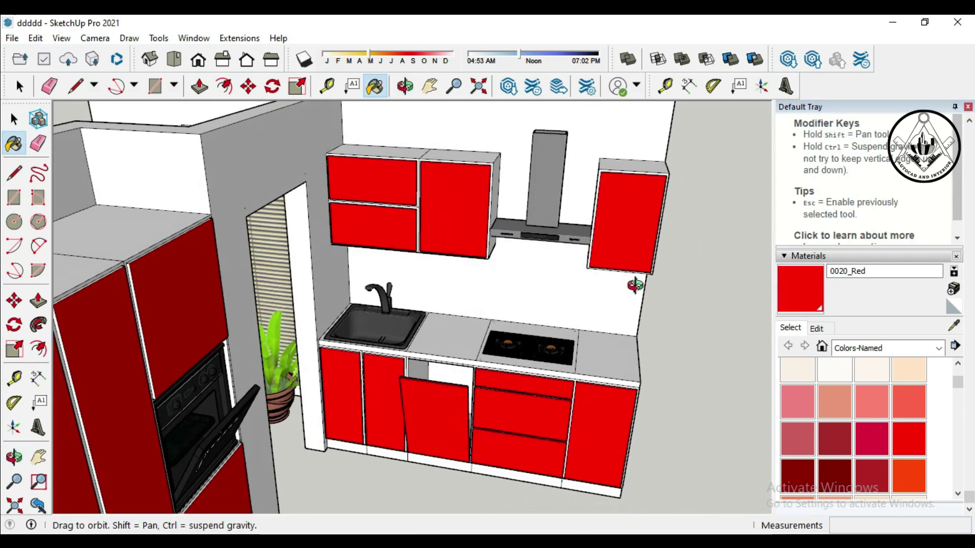
scroll(578, 180, up, 3)
Step: Paint the top edges of the right and left sink doors 0020_Red
scroll(591, 179, up, 3)
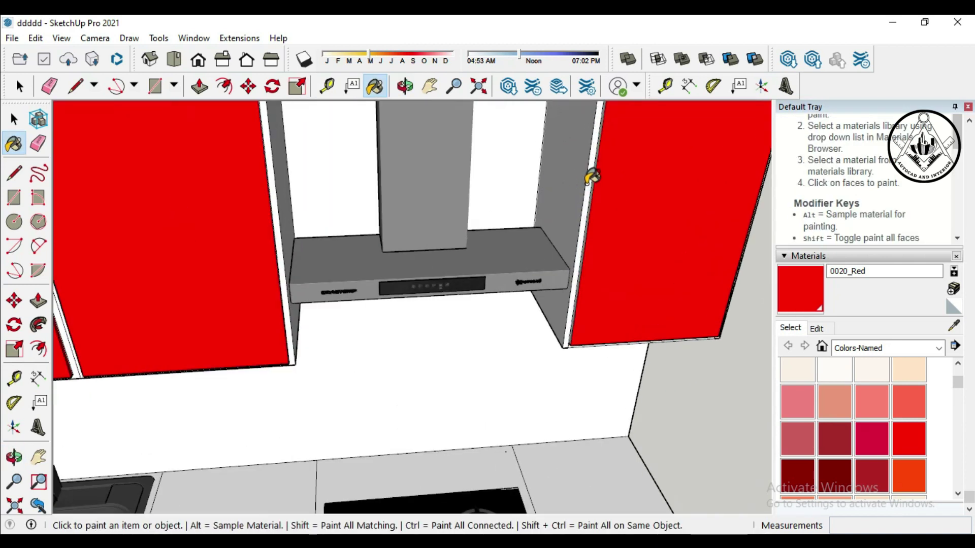
mouse_move(625, 206)
middle_down()
mouse_move(668, 238)
mouse_move(611, 200)
middle_up()
scroll(612, 200, down, 1)
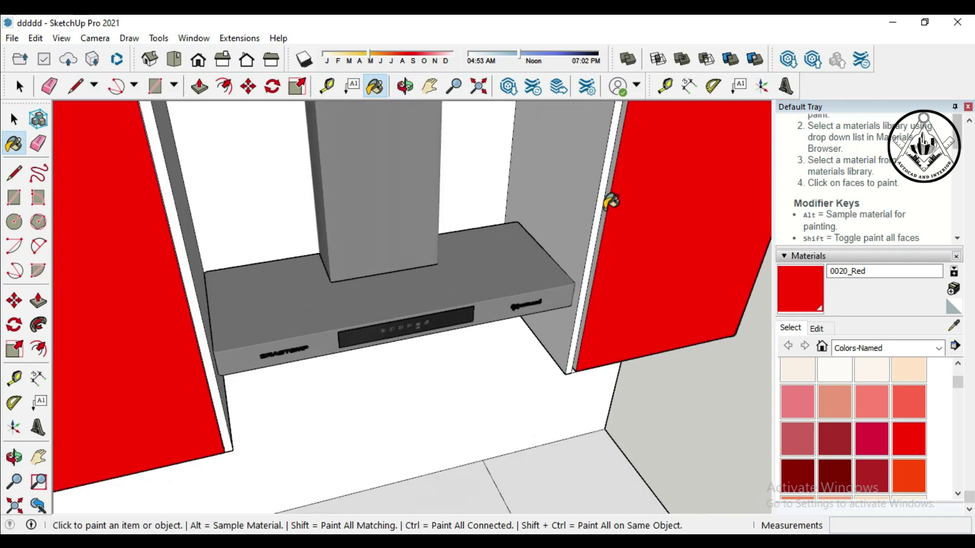
scroll(605, 194, down, 1)
scroll(567, 203, down, 1)
scroll(571, 212, down, 1)
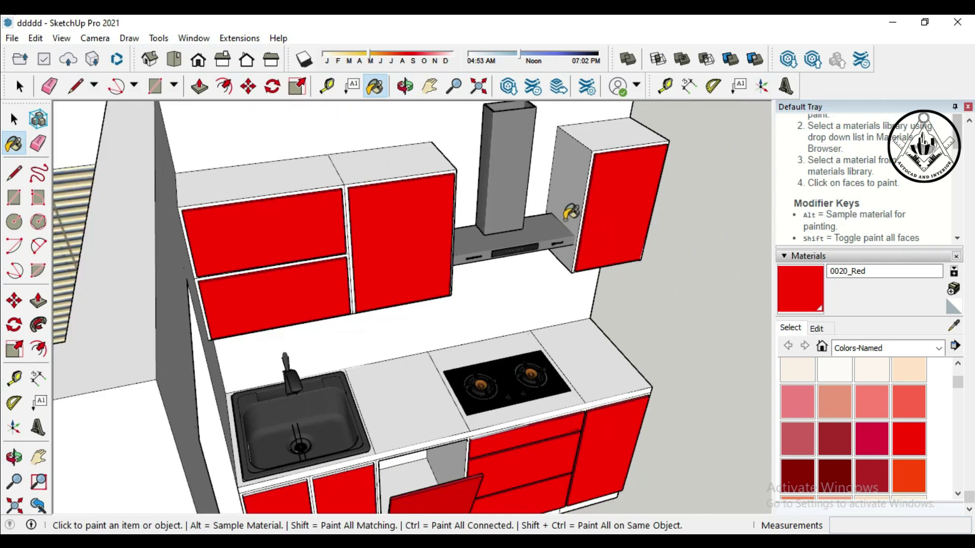
scroll(553, 279, down, 1)
scroll(401, 444, up, 1)
scroll(386, 437, up, 1)
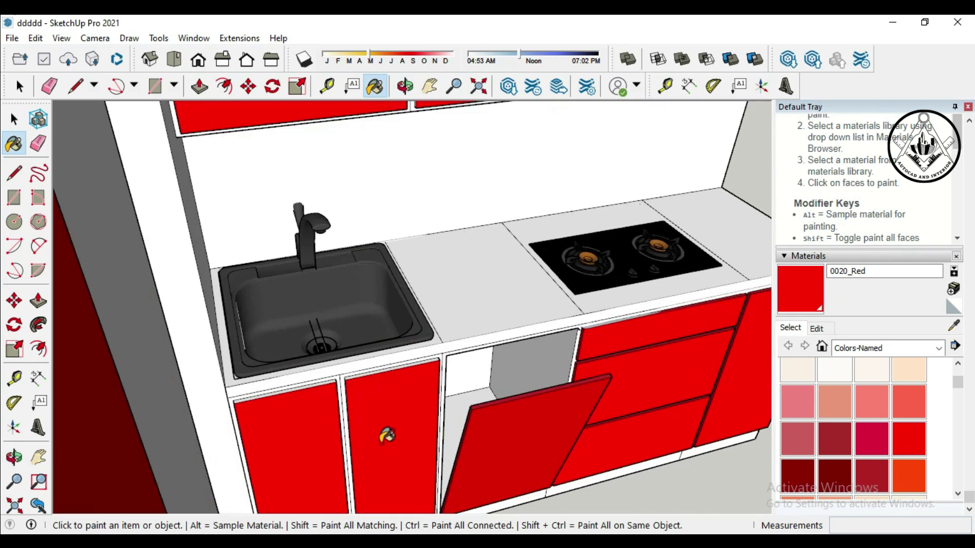
scroll(350, 421, up, 1)
scroll(363, 408, up, 1)
scroll(378, 325, up, 1)
click(379, 324)
click(301, 337)
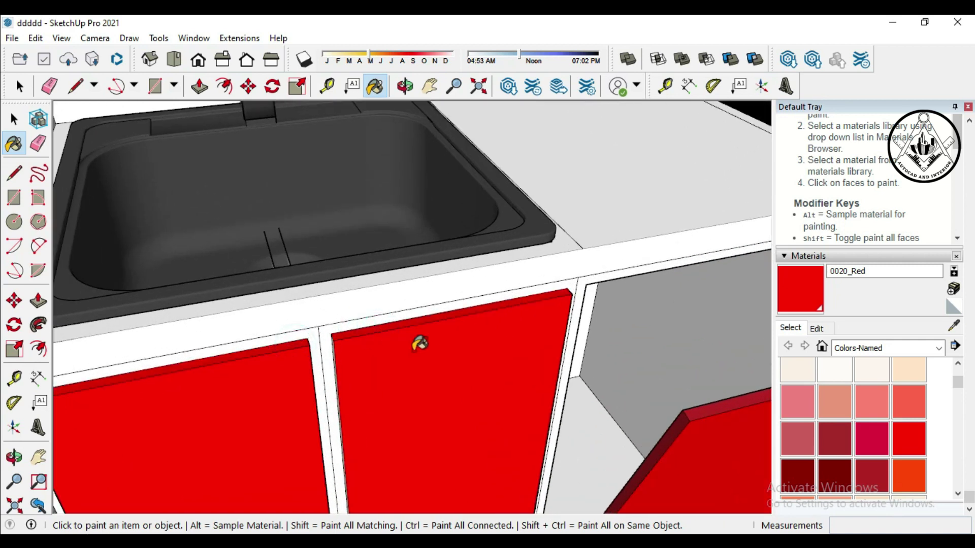
Step: Orbit around to face the tall cabinet bank and zoom in, keeping the Paint Bucket active
scroll(671, 314, down, 4)
scroll(660, 315, up, 1)
scroll(629, 316, up, 1)
scroll(626, 315, down, 1)
scroll(625, 316, down, 1)
scroll(625, 316, down, 1)
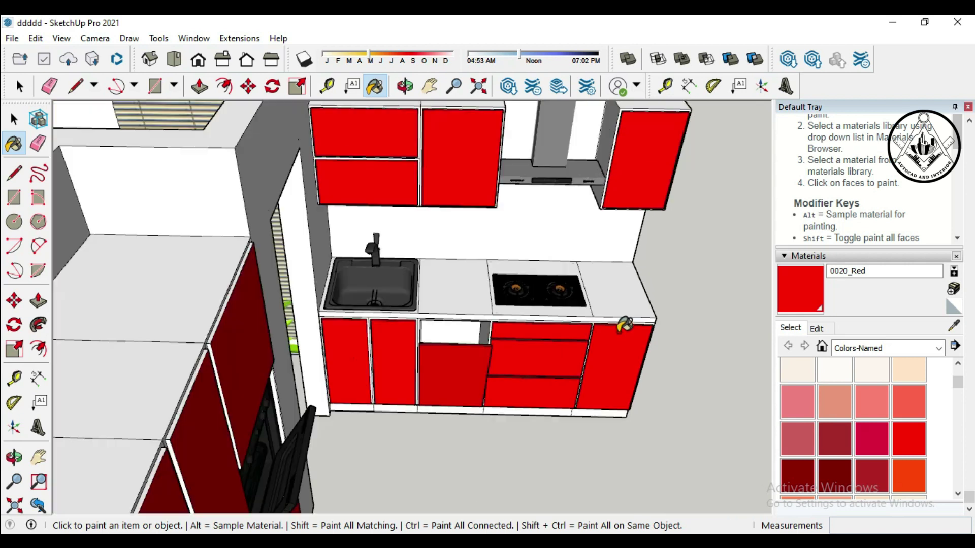
scroll(609, 330, down, 1)
key(o)
drag(404, 414, 396, 375)
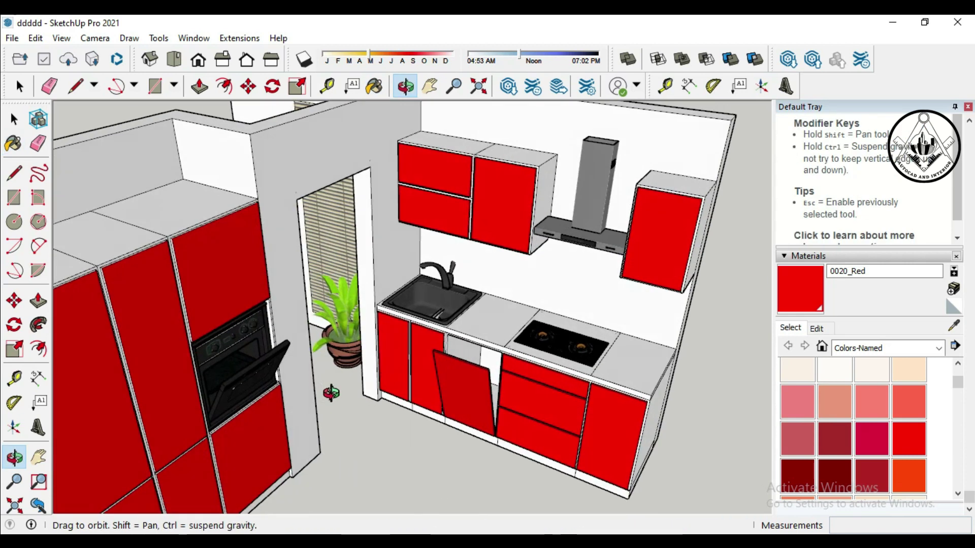
key(b)
scroll(138, 224, up, 2)
scroll(213, 211, up, 1)
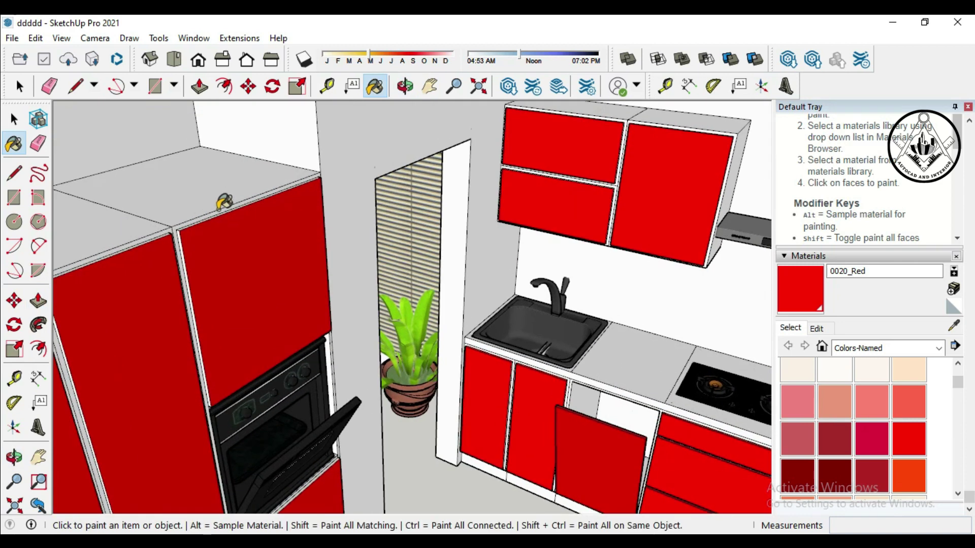
scroll(213, 211, up, 2)
scroll(212, 213, up, 1)
Step: Paint the top edge strips of two tall-cabinet doors 0020_Red
click(207, 221)
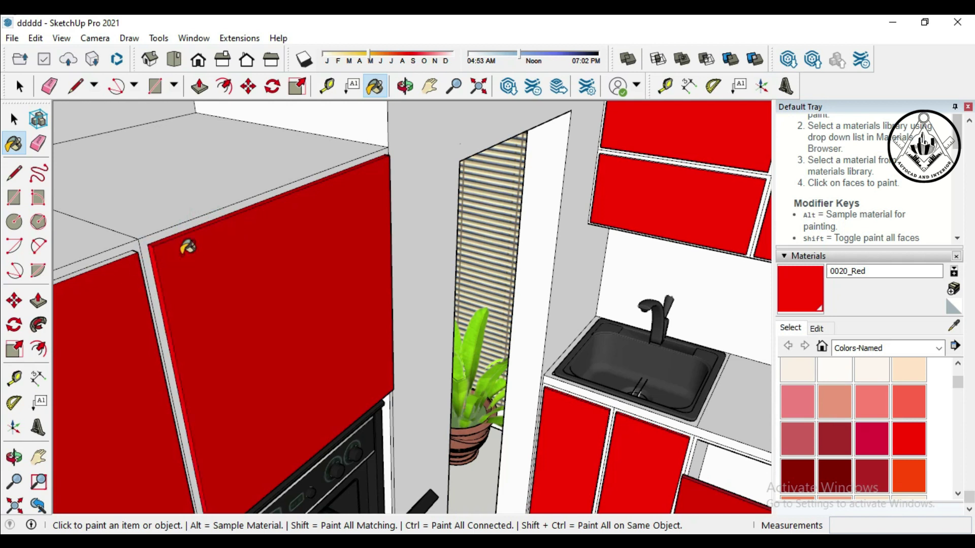
scroll(355, 227, down, 2)
scroll(355, 227, down, 2)
scroll(197, 260, up, 2)
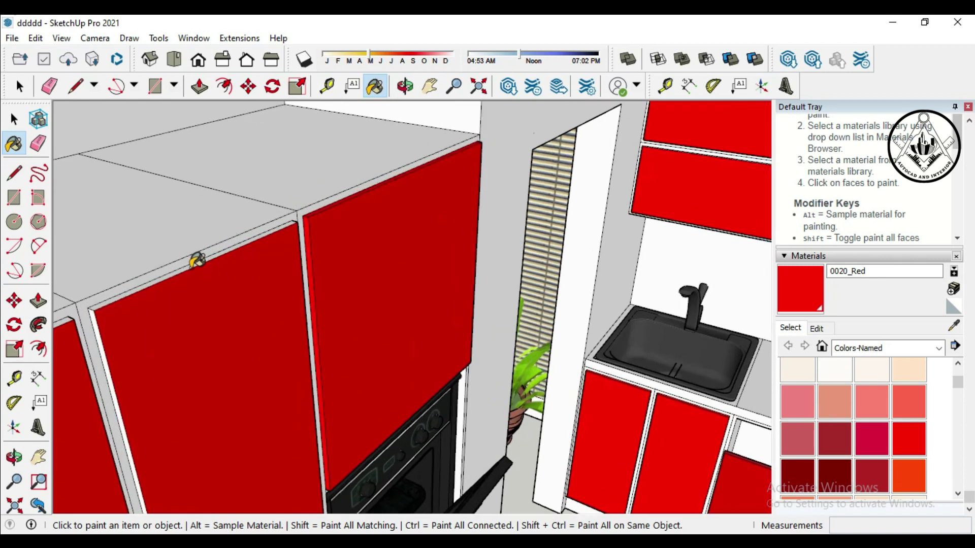
scroll(198, 259, up, 2)
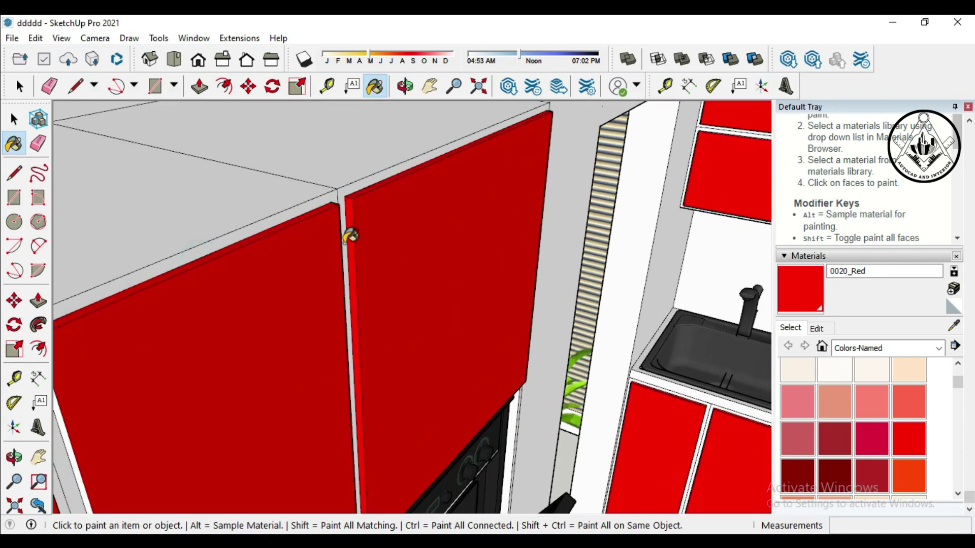
scroll(437, 231, down, 2)
scroll(472, 232, down, 2)
scroll(269, 289, up, 2)
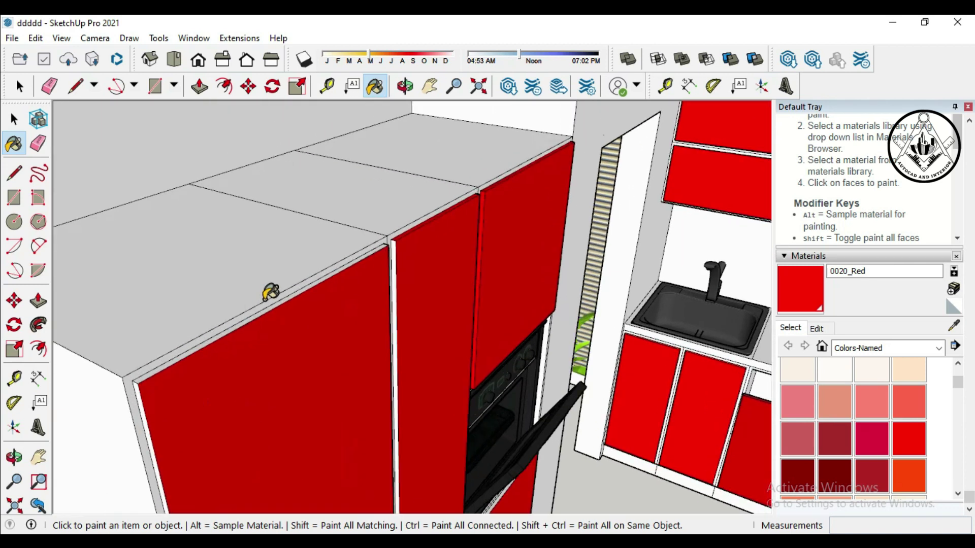
scroll(274, 295, up, 2)
click(275, 308)
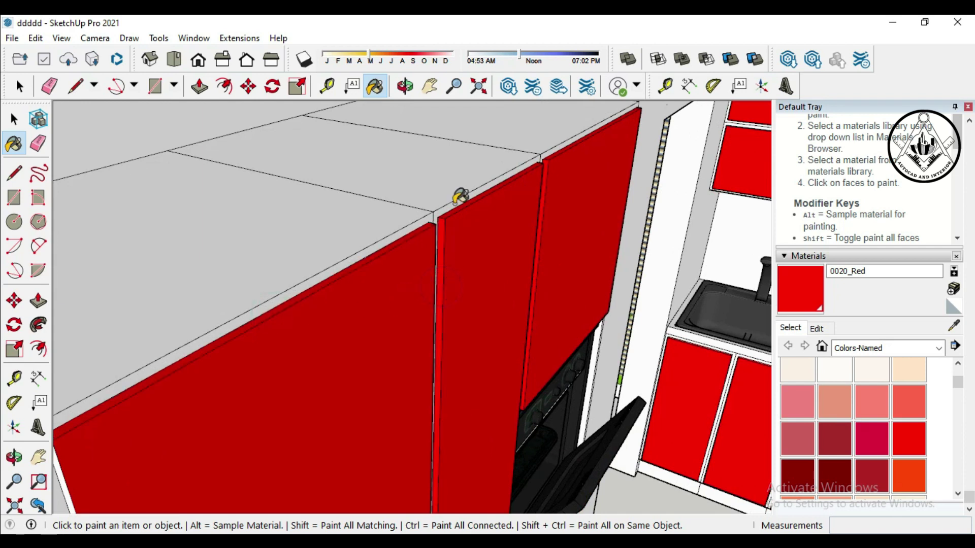
Step: Paint the narrow edge between two doors and the sloping seam strip red
scroll(460, 196, down, 4)
scroll(363, 381, up, 2)
scroll(350, 376, up, 3)
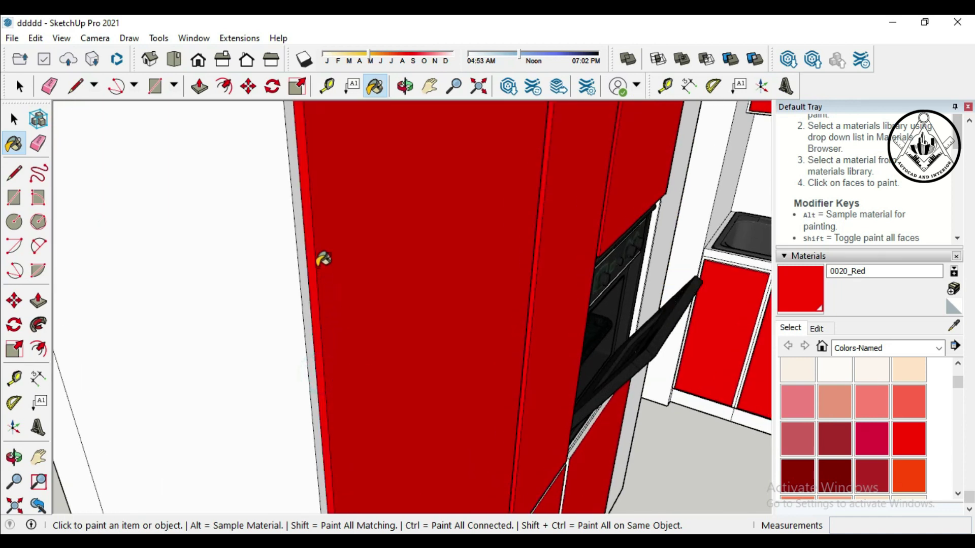
scroll(322, 257, down, 2)
scroll(323, 254, down, 2)
scroll(327, 255, down, 2)
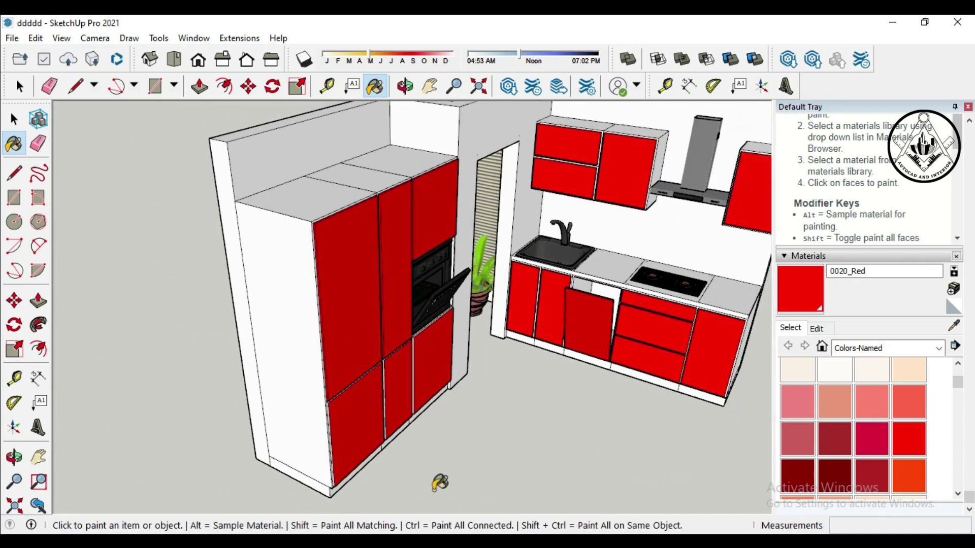
scroll(416, 467, up, 2)
scroll(448, 294, up, 2)
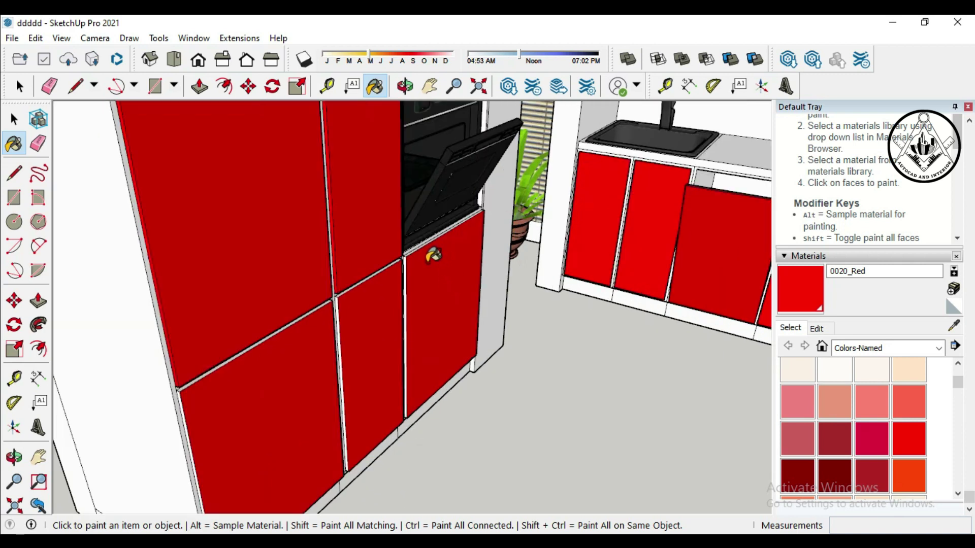
scroll(426, 250, up, 2)
scroll(411, 241, up, 2)
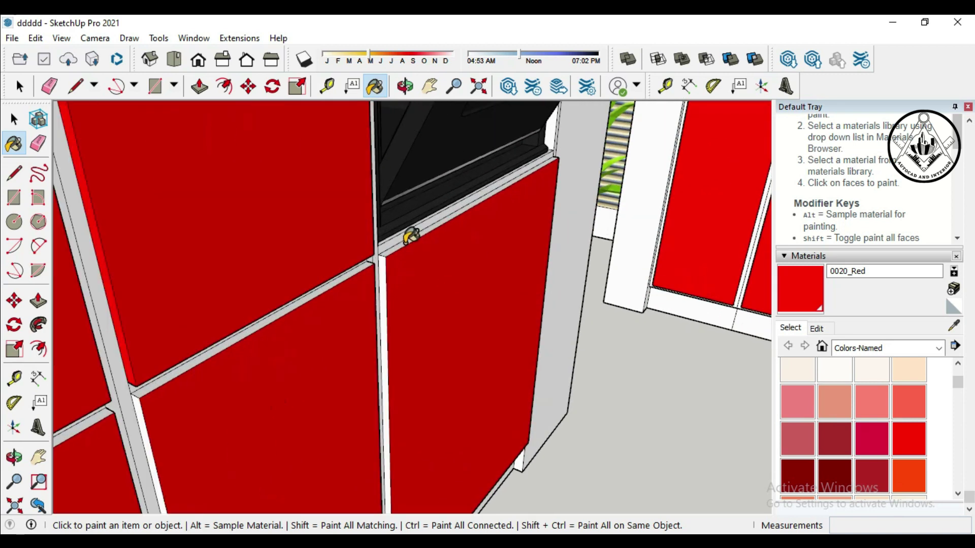
scroll(381, 266, up, 2)
click(388, 279)
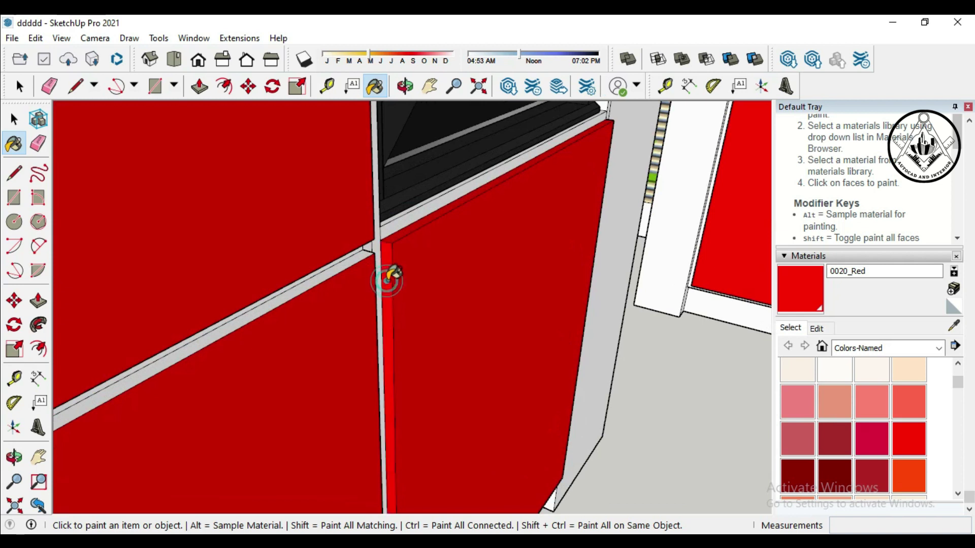
click(324, 276)
Step: Paint the vertical edge between doors, the diagonal seam and a door's left edge strip red
scroll(476, 229, down, 2)
scroll(480, 232, down, 1)
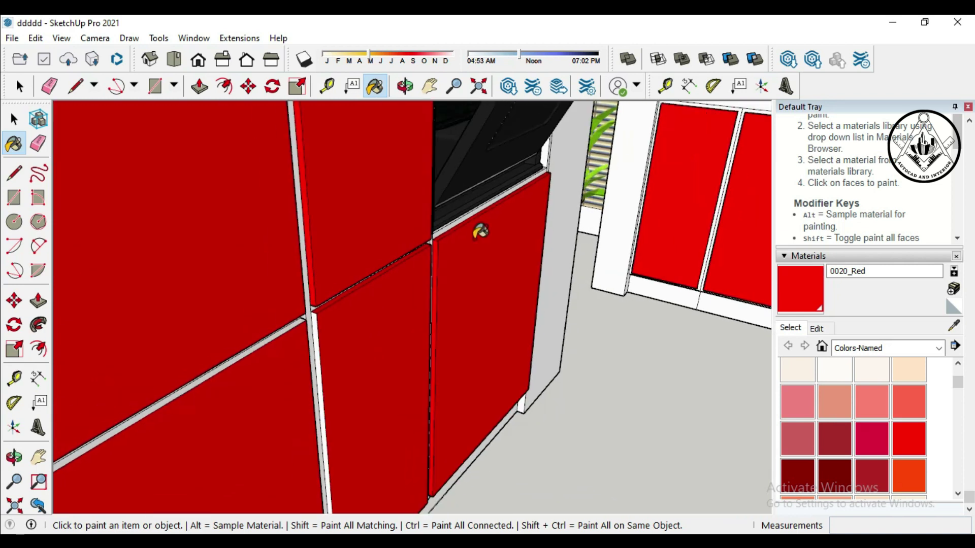
scroll(479, 232, down, 1)
scroll(361, 326, up, 2)
scroll(396, 297, up, 1)
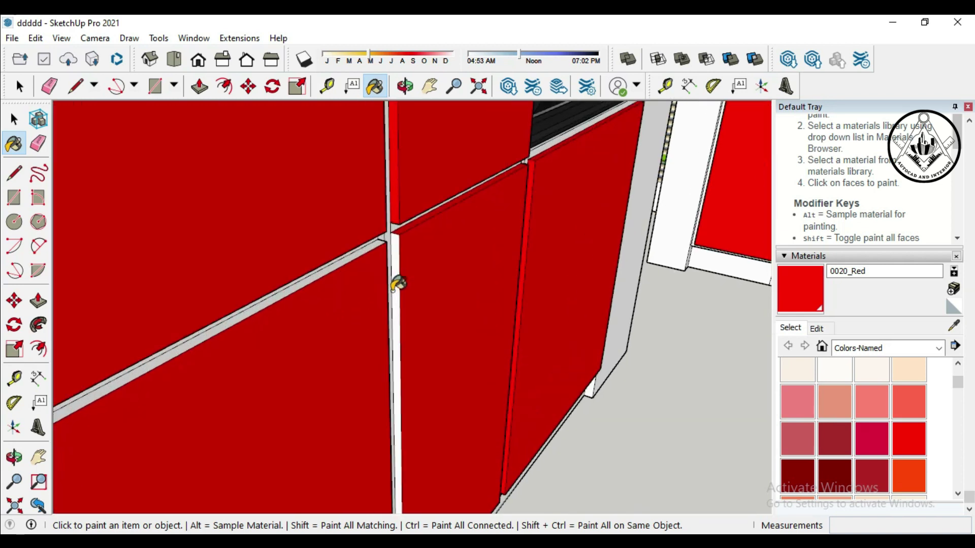
click(397, 278)
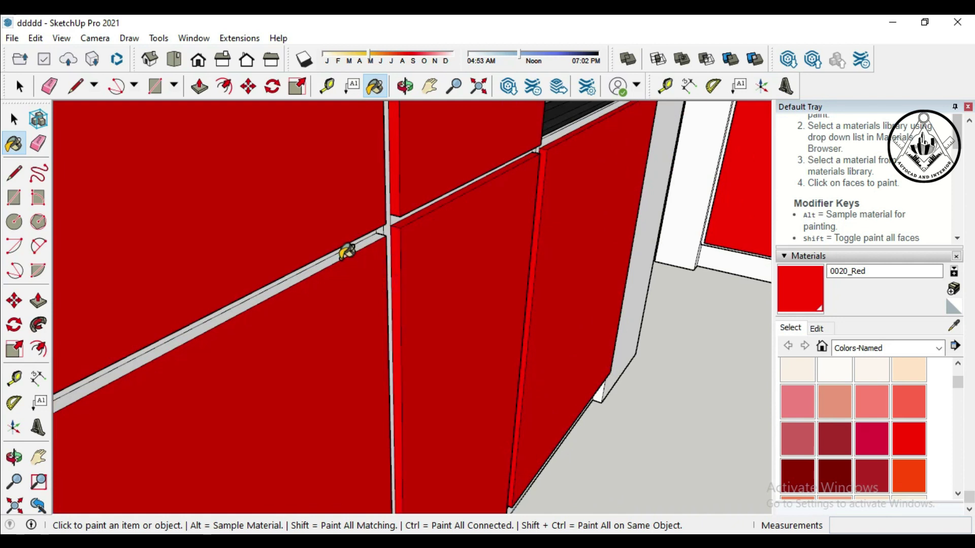
click(347, 249)
scroll(491, 237, down, 1)
scroll(496, 235, down, 1)
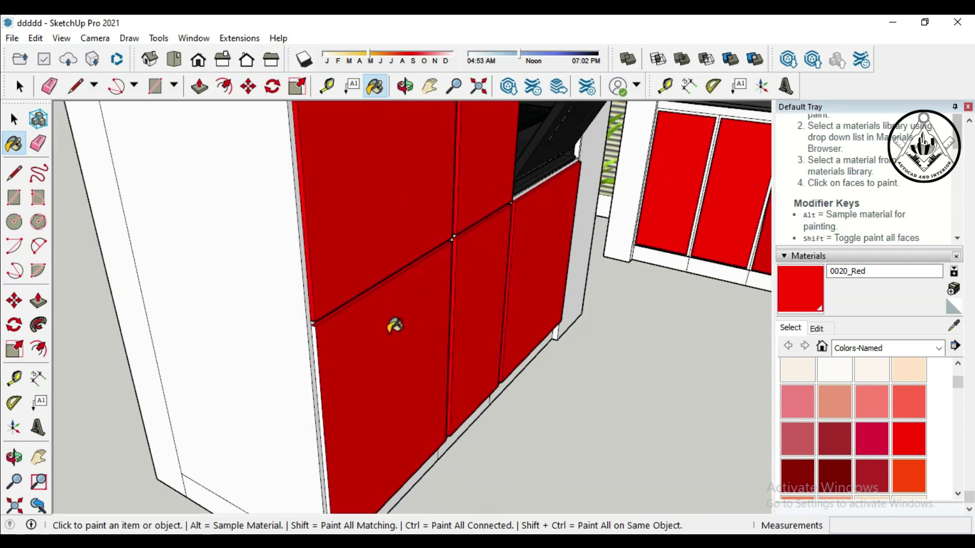
scroll(343, 380, up, 1)
scroll(343, 380, up, 1)
click(300, 367)
scroll(333, 330, down, 1)
scroll(333, 334, down, 1)
scroll(333, 335, down, 1)
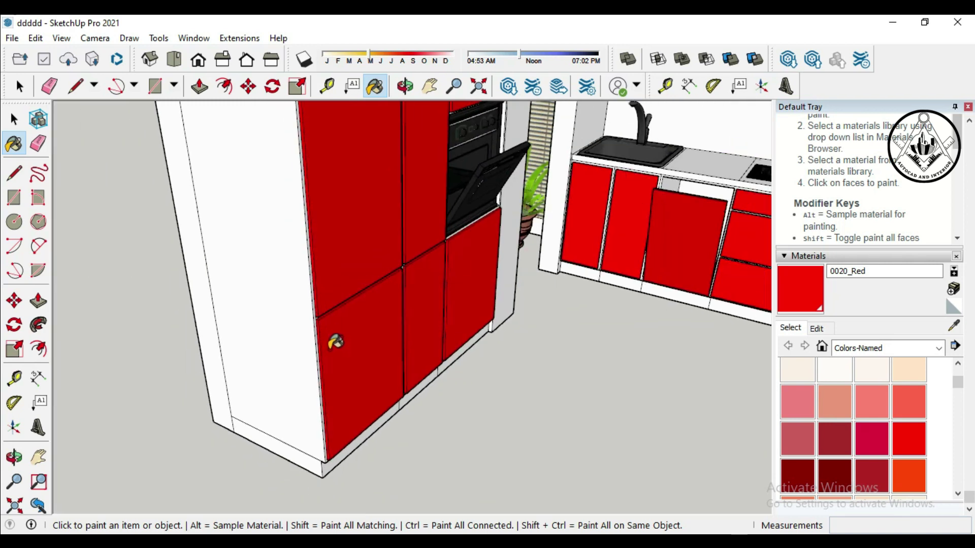
scroll(351, 356, down, 1)
scroll(359, 365, down, 1)
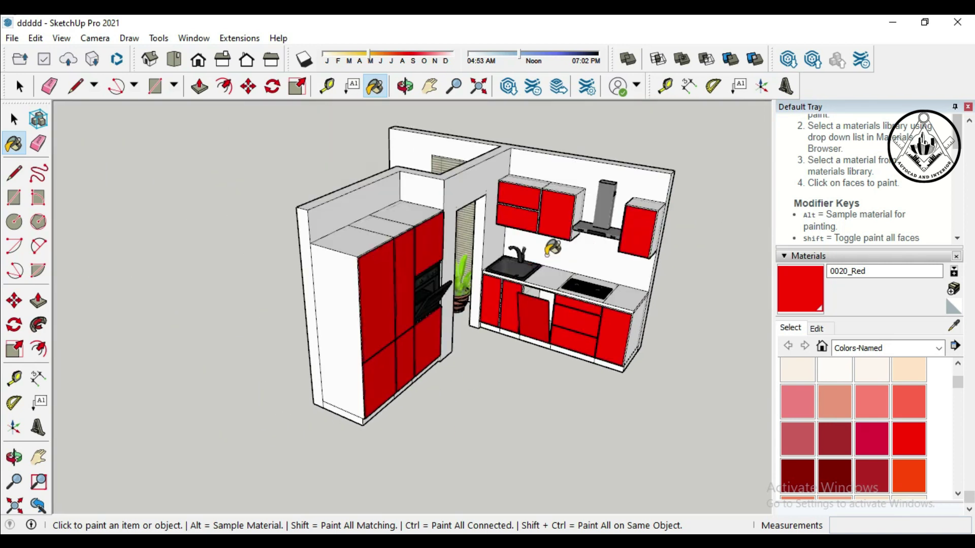
Step: Paint the tall cabinet's side and its three top faces 0135_DarkGray
scroll(652, 184, up, 2)
scroll(652, 187, up, 1)
scroll(478, 297, down, 1)
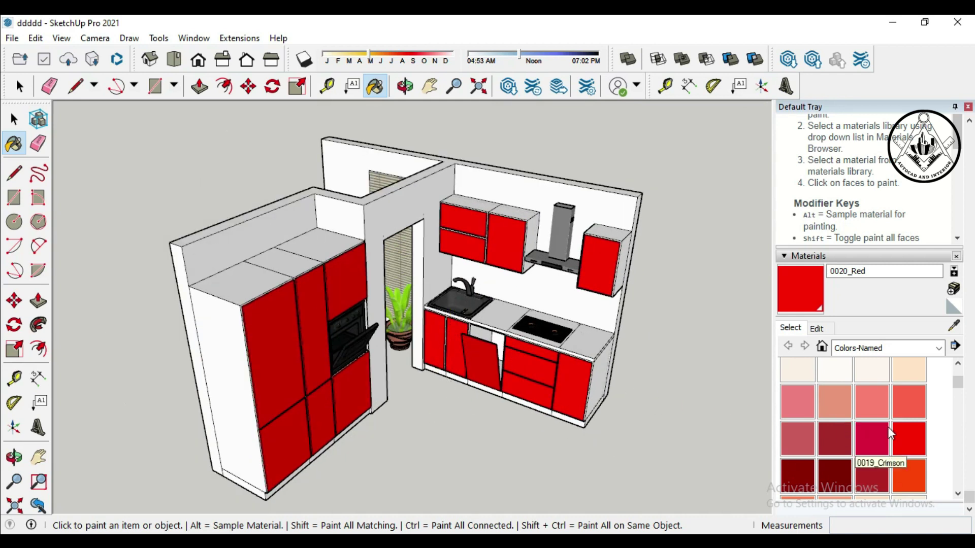
scroll(891, 432, down, 3)
scroll(892, 433, down, 1)
scroll(891, 433, down, 1)
scroll(892, 433, down, 1)
scroll(891, 433, down, 1)
scroll(892, 433, down, 1)
scroll(892, 433, down, 1)
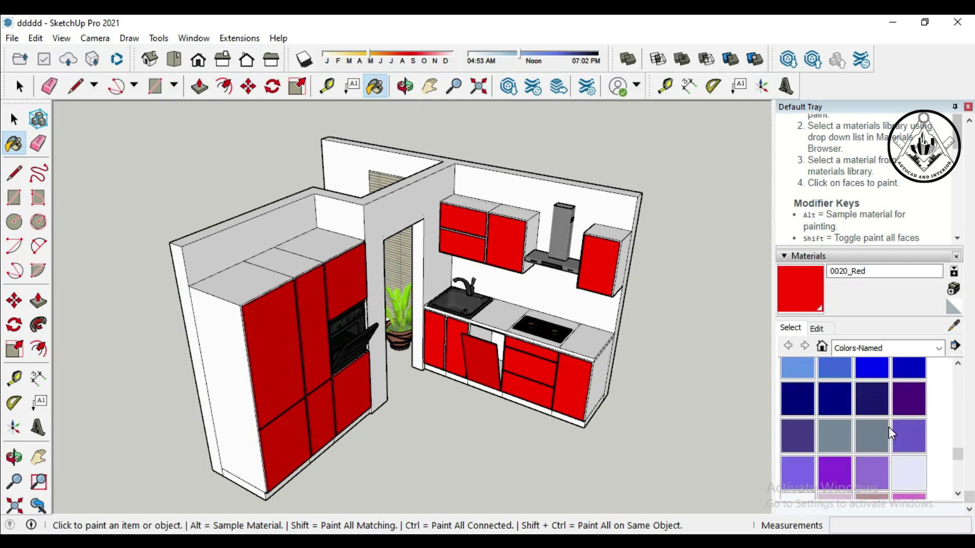
scroll(891, 433, down, 1)
scroll(892, 432, down, 1)
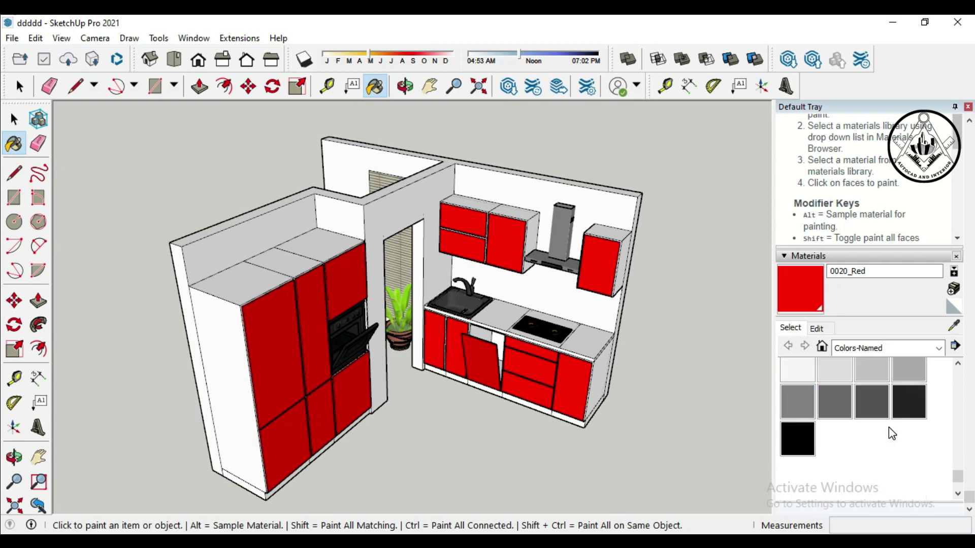
click(871, 401)
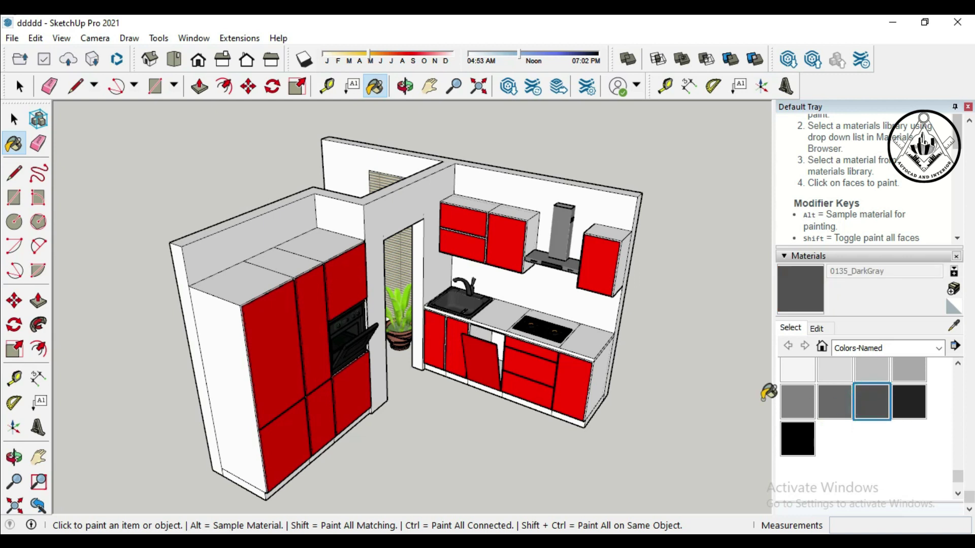
click(225, 347)
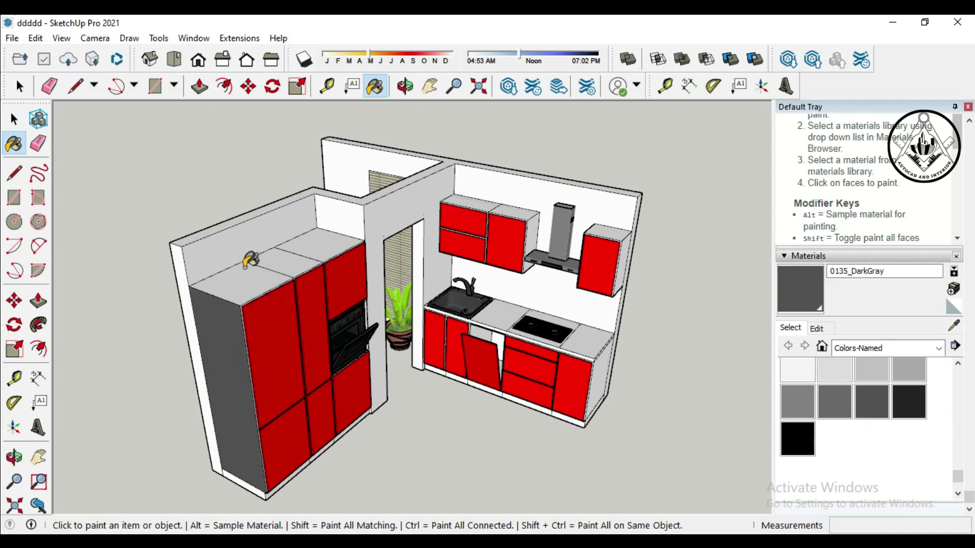
click(247, 272)
click(297, 251)
click(343, 241)
Step: Paint the tops of the upper and right wall cabinets dark gray
scroll(466, 208, up, 1)
scroll(475, 203, up, 1)
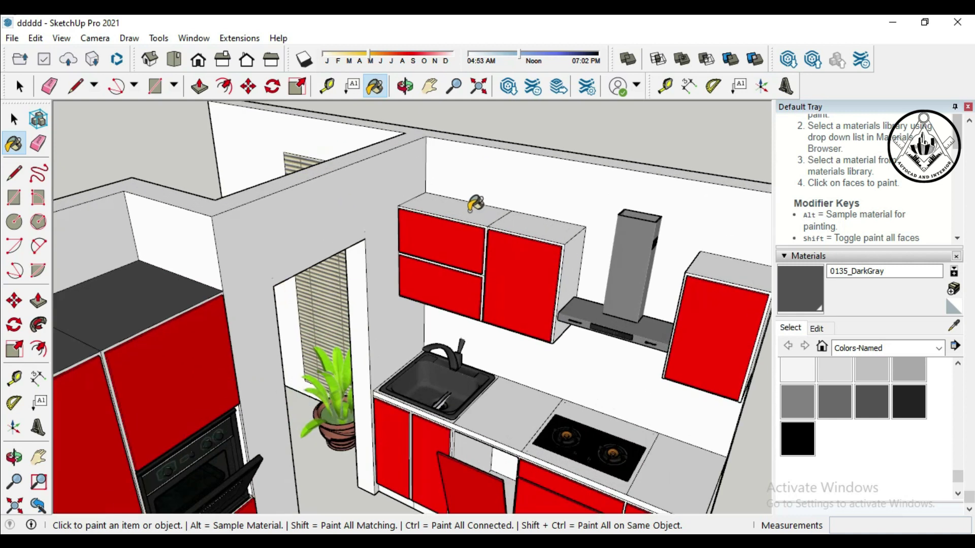
click(471, 208)
click(528, 226)
scroll(690, 270, down, 2)
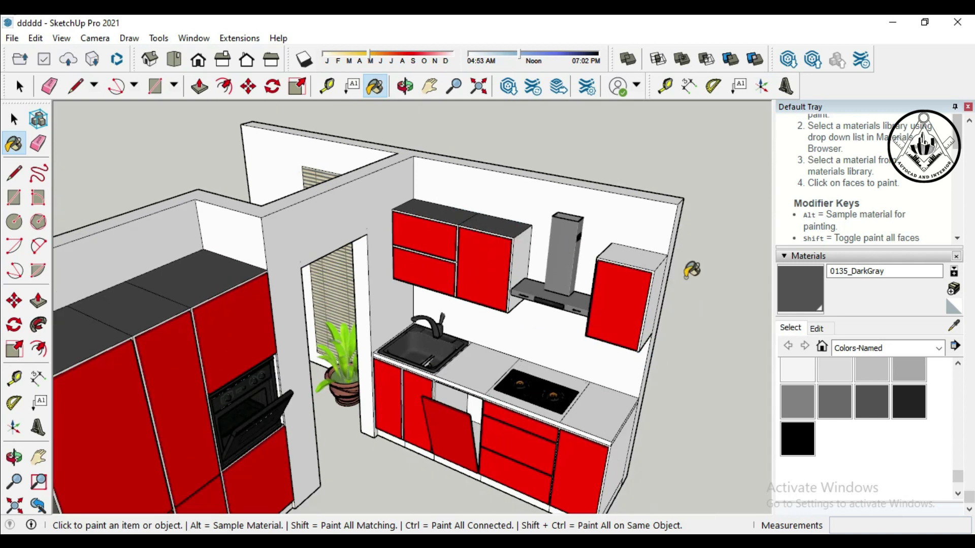
click(641, 260)
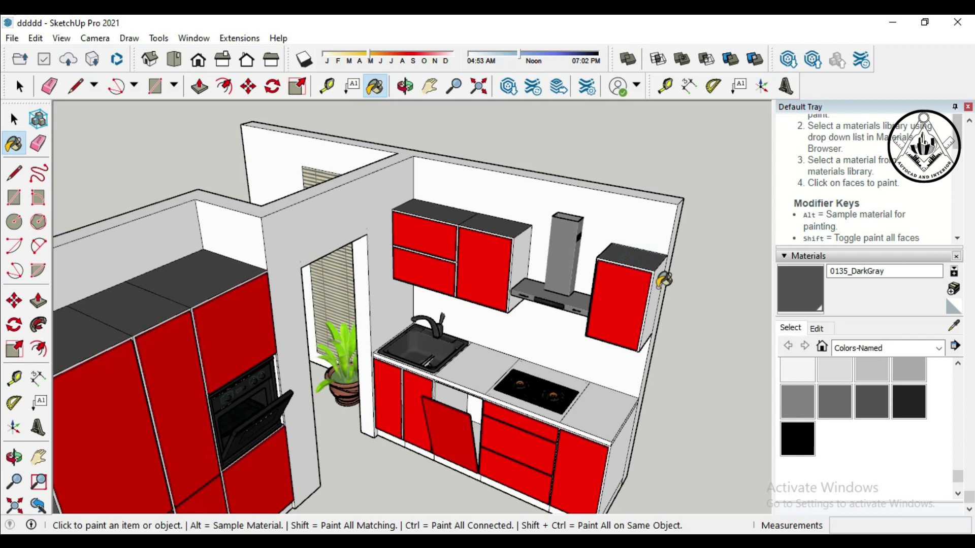
Step: Paint the sink base cabinet's exposed right side dark gray
scroll(644, 314, down, 2)
scroll(635, 340, down, 1)
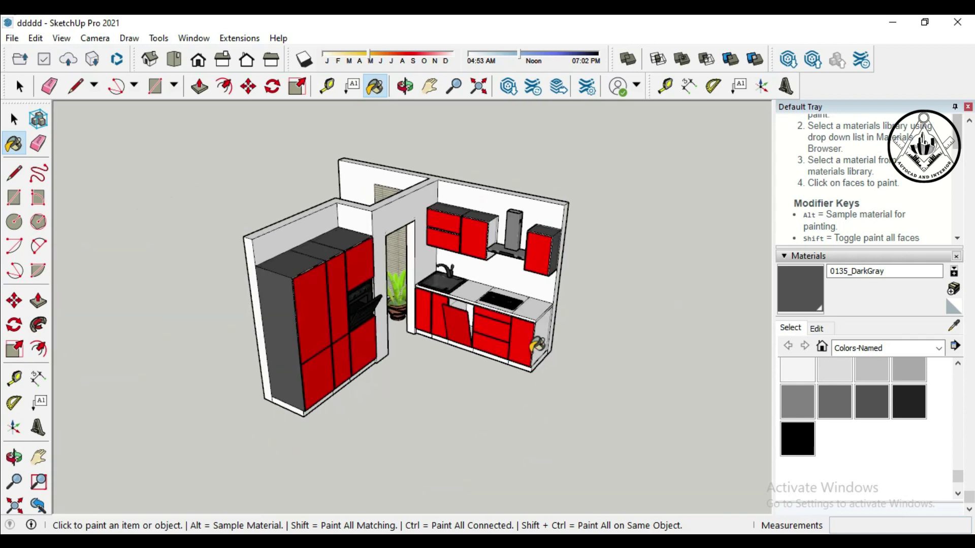
scroll(633, 343, up, 1)
scroll(523, 329, up, 1)
scroll(529, 317, up, 3)
scroll(531, 320, up, 2)
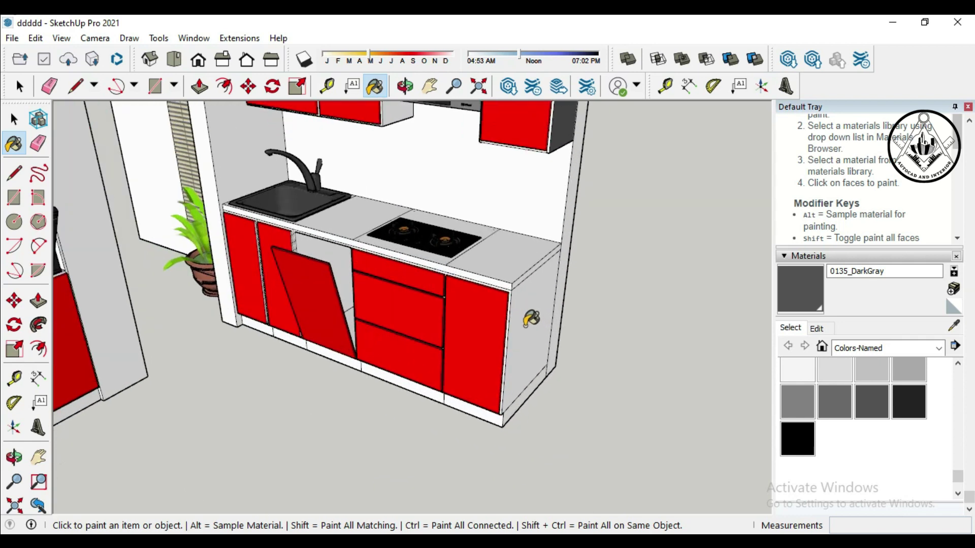
click(531, 319)
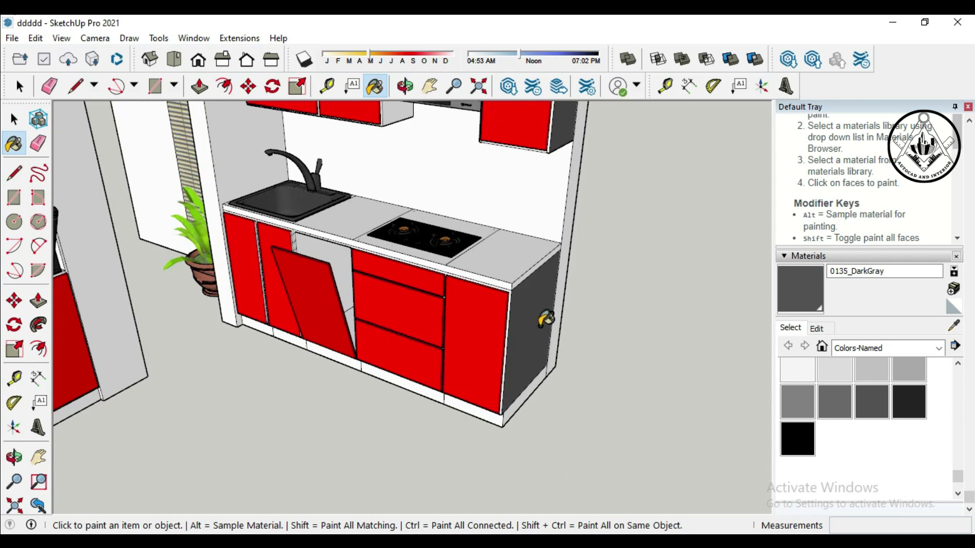
scroll(546, 319, down, 3)
scroll(547, 322, down, 1)
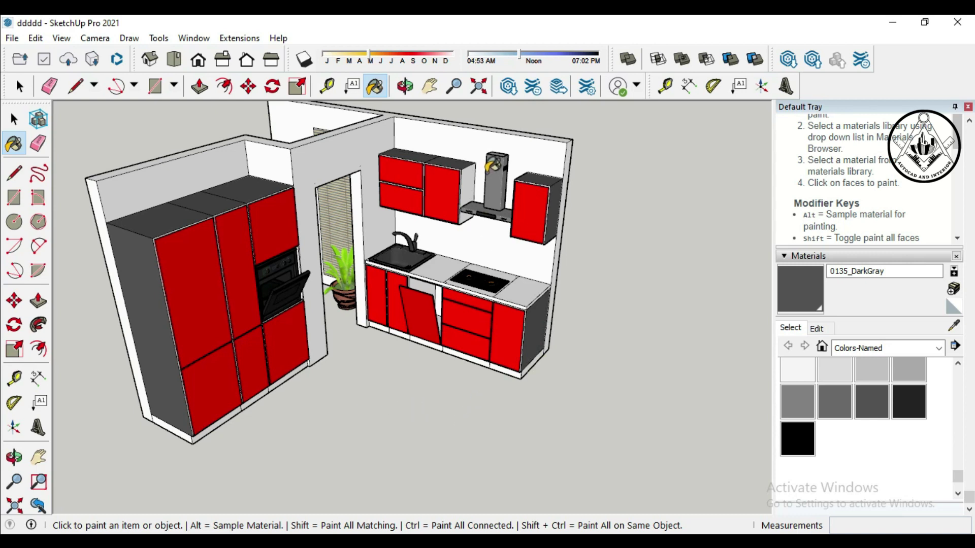
scroll(480, 170, up, 2)
scroll(477, 172, up, 1)
scroll(475, 175, down, 1)
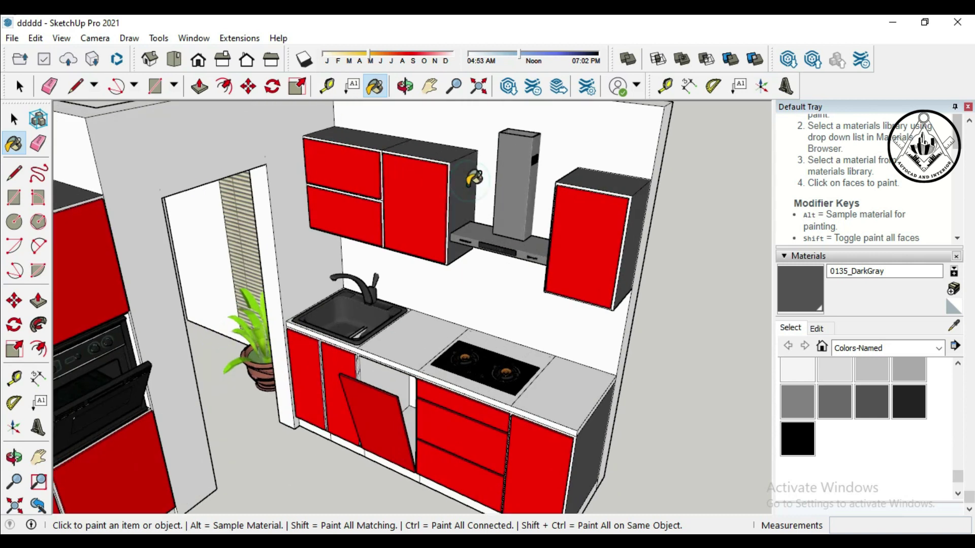
scroll(474, 177, down, 1)
scroll(475, 177, down, 1)
scroll(474, 179, down, 1)
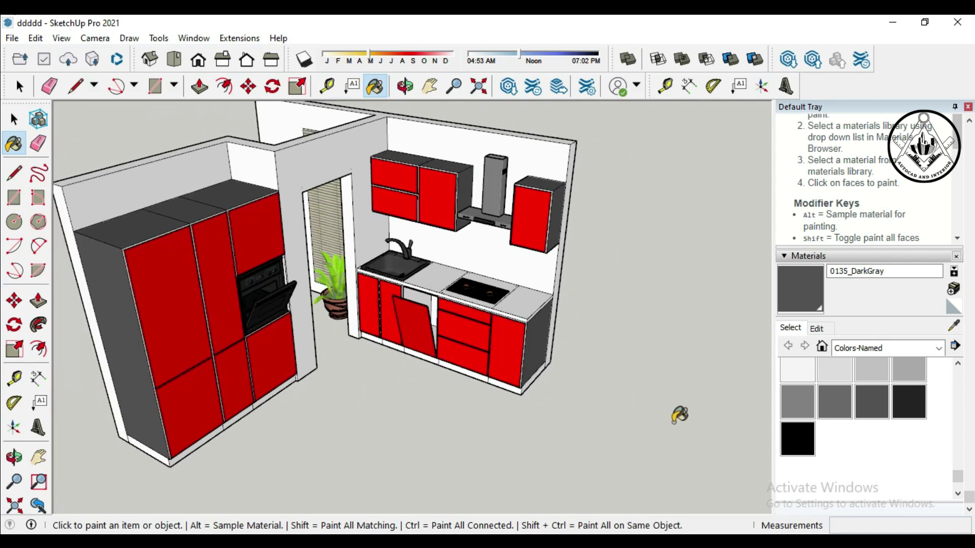
Step: Paint the plinth end and kickboards under the sink, drawer and dishwasher units 0133_Gray
click(797, 401)
scroll(525, 396, up, 2)
scroll(529, 388, up, 2)
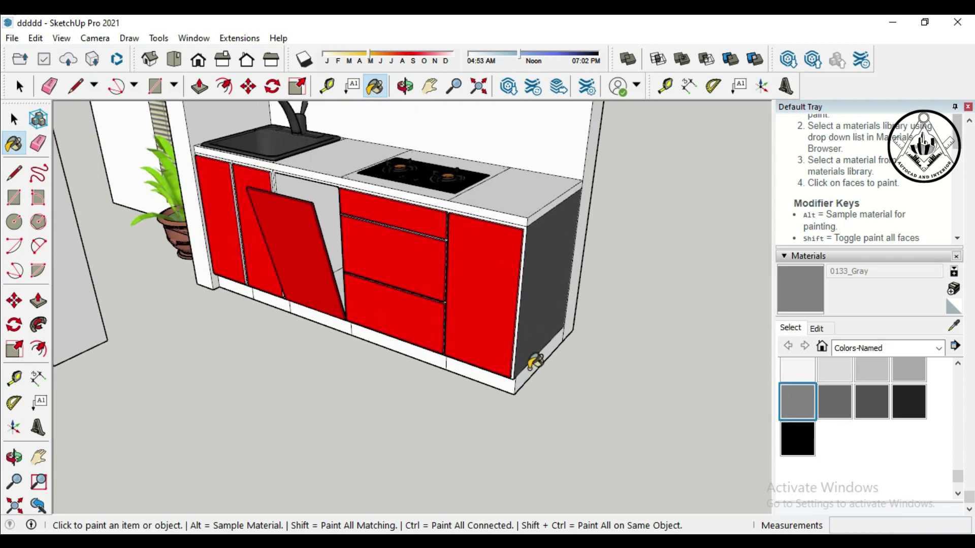
click(531, 371)
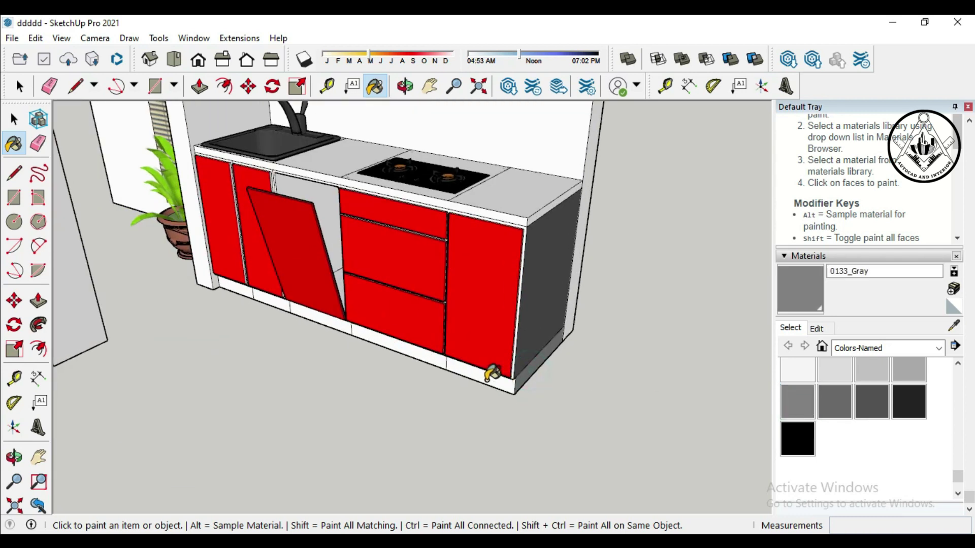
click(487, 380)
click(414, 355)
click(336, 322)
click(274, 304)
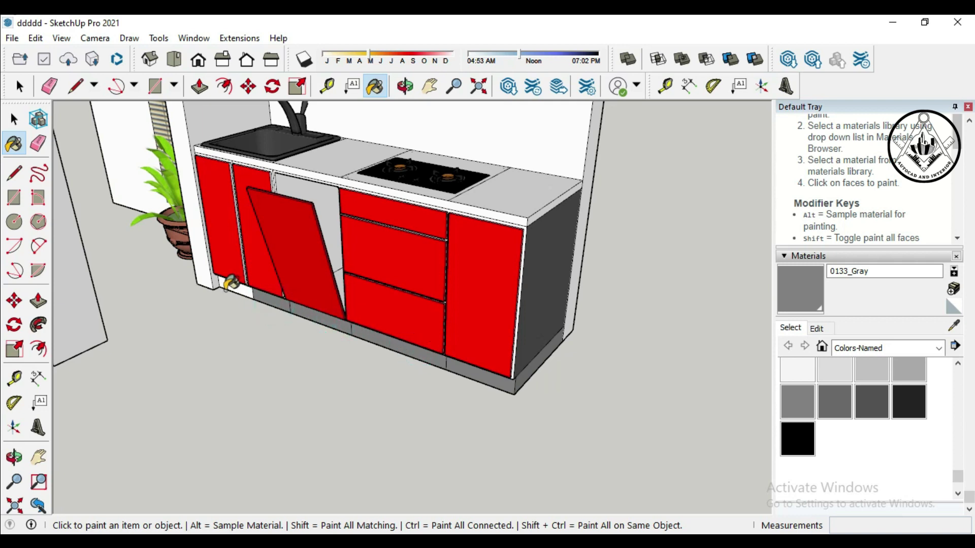
Step: Paint the tall cabinet's plinth 0133_Gray as well
scroll(616, 349, down, 2)
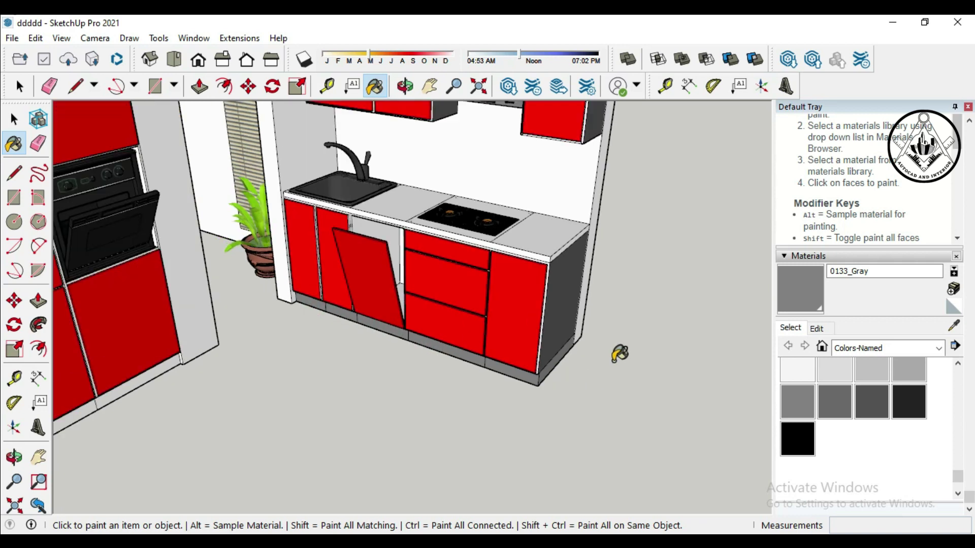
scroll(610, 356, down, 3)
scroll(203, 446, up, 2)
scroll(202, 436, up, 2)
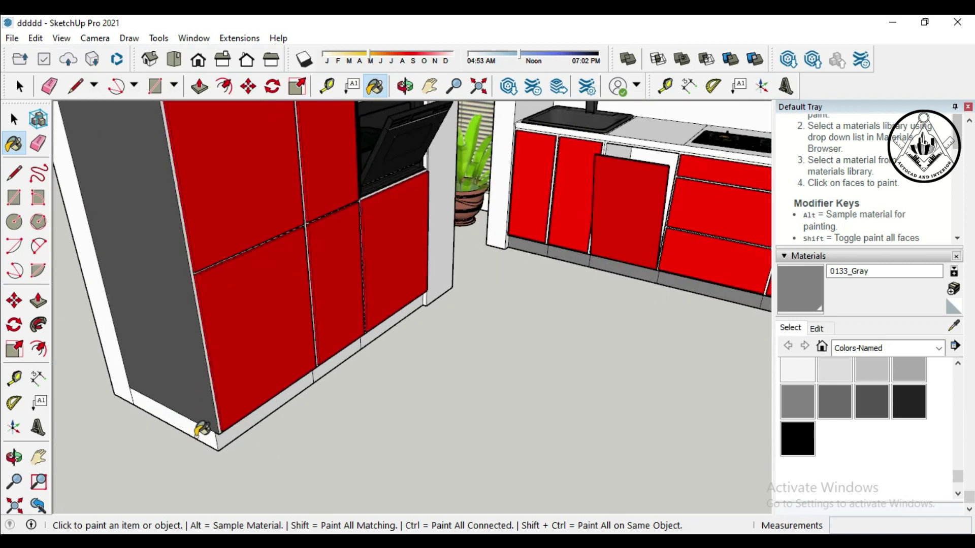
click(245, 423)
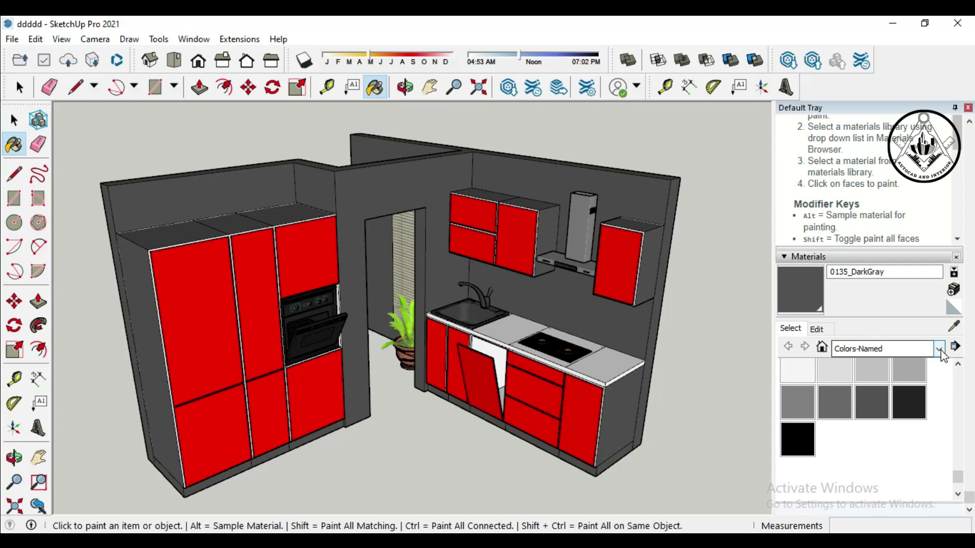
Step: Try the Concrete Aggregate Smoke material from Asphalt and Concrete on the countertop
click(939, 350)
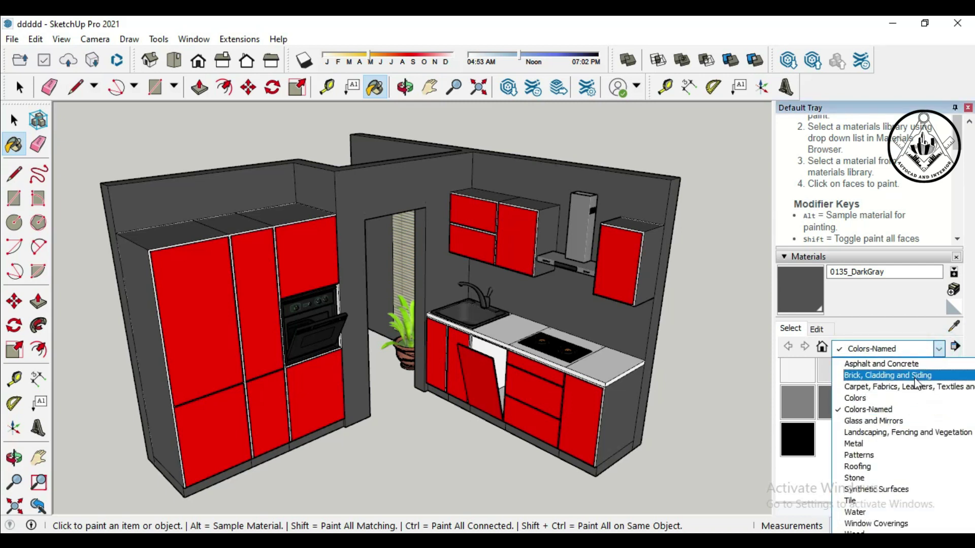
click(915, 365)
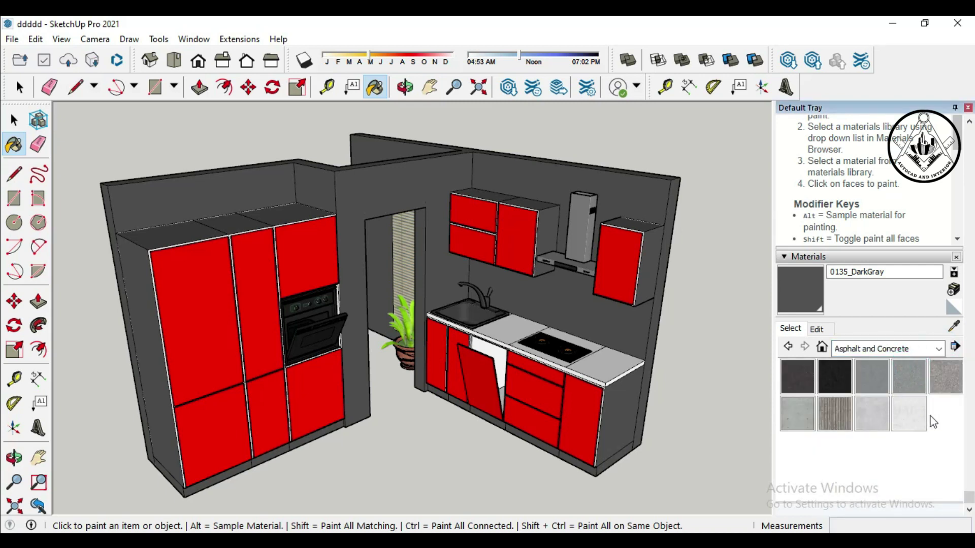
click(952, 383)
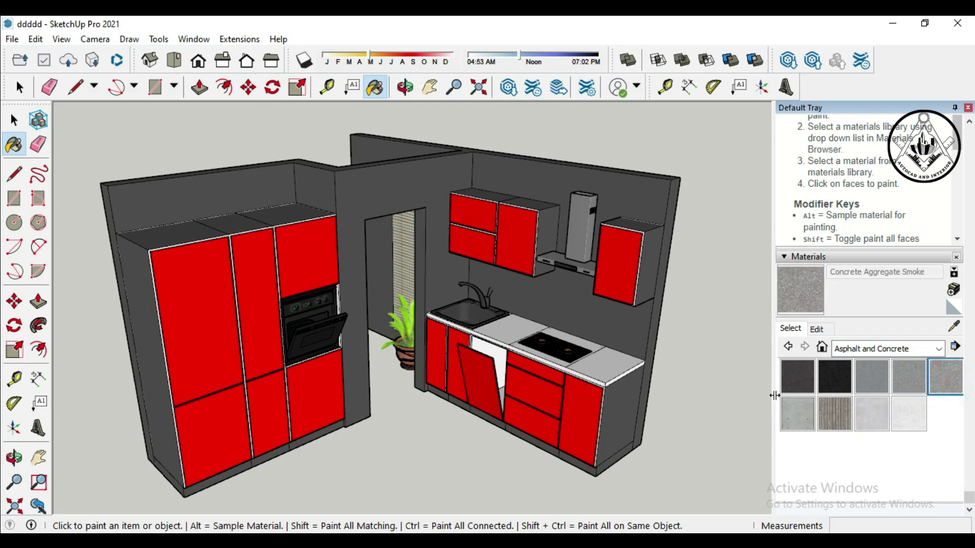
scroll(598, 382, up, 2)
scroll(605, 378, up, 1)
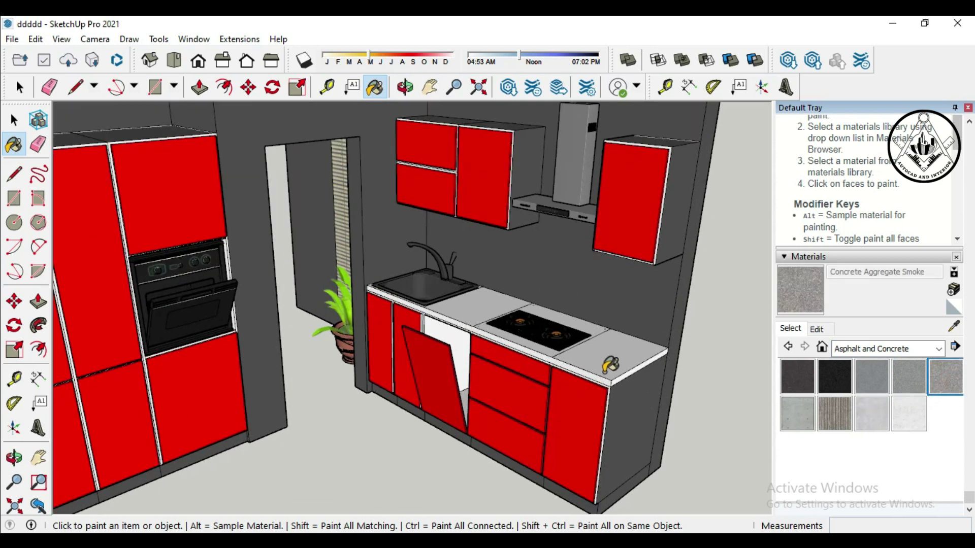
click(609, 366)
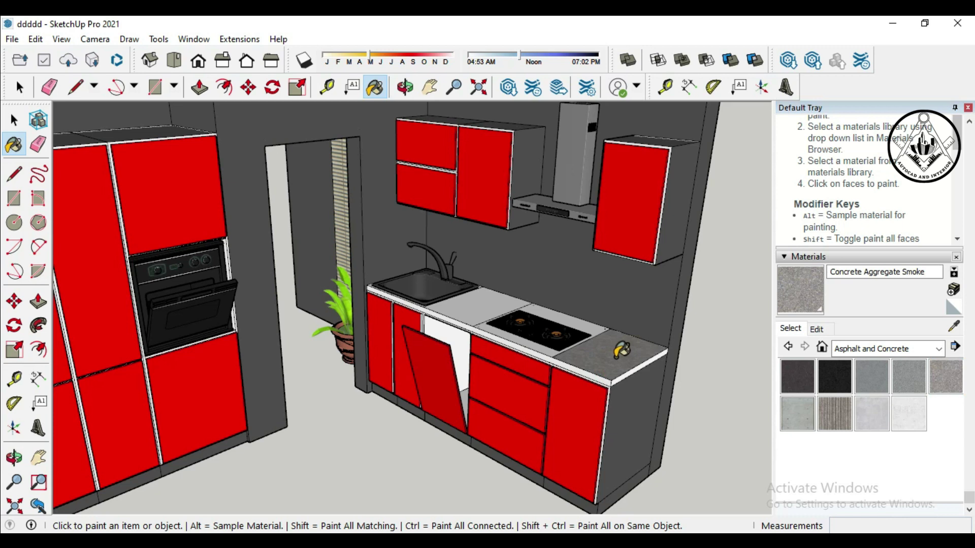
Step: Paint the countertop around the cooktop and beside the sink with Blacktop New
click(835, 376)
click(597, 340)
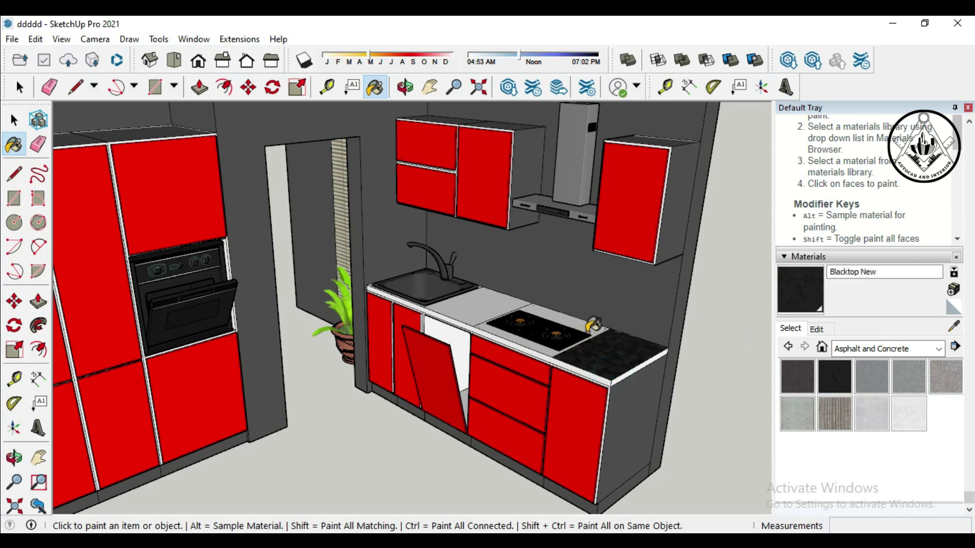
click(524, 337)
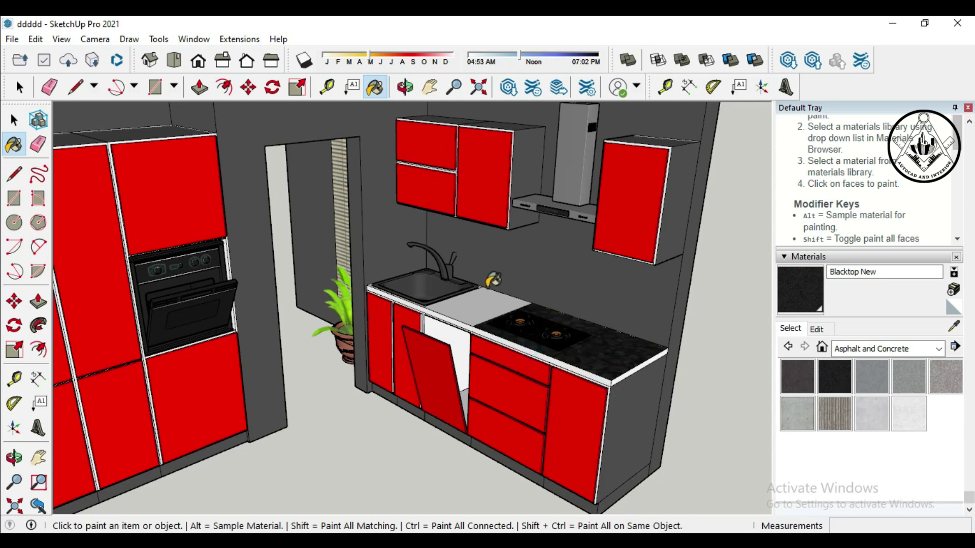
click(494, 305)
Step: Orbit and zoom near the sink to inspect the Blacktop New countertop
key(o)
scroll(437, 284, up, 3)
drag(471, 305, 457, 336)
key(b)
scroll(508, 269, up, 2)
scroll(487, 269, up, 2)
scroll(528, 274, up, 2)
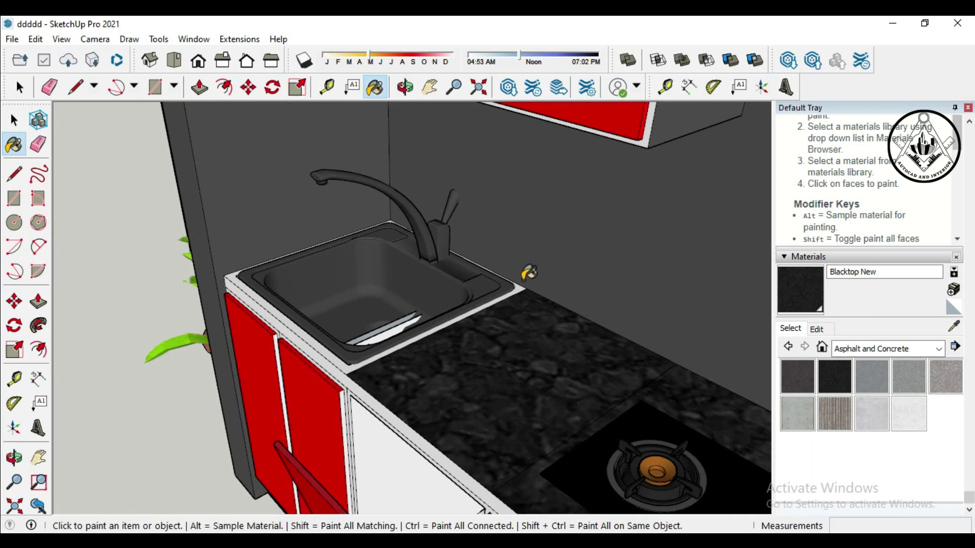
scroll(518, 286, down, 1)
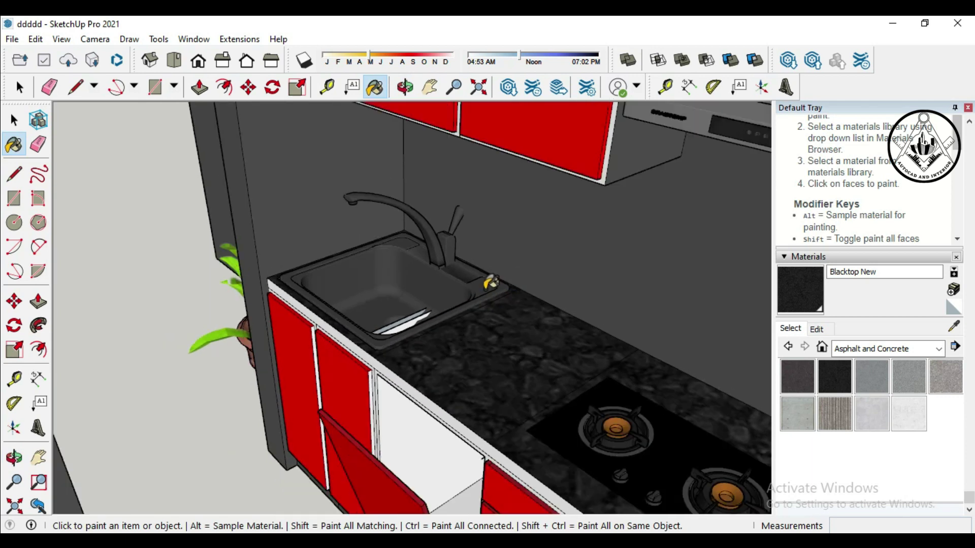
scroll(483, 304, down, 1)
scroll(441, 403, up, 1)
scroll(441, 403, up, 1)
scroll(398, 298, down, 1)
scroll(398, 298, down, 1)
scroll(396, 300, down, 1)
scroll(394, 300, down, 1)
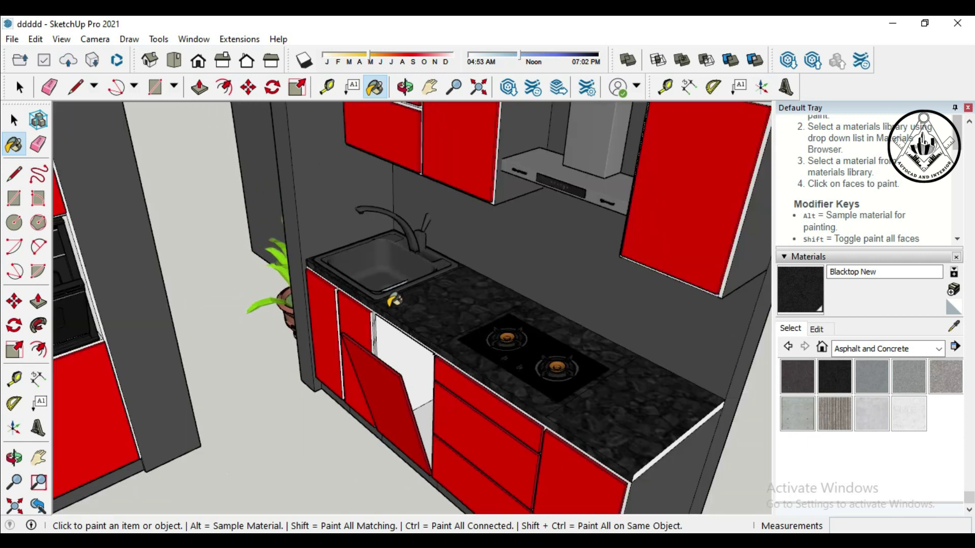
scroll(394, 300, down, 1)
scroll(617, 429, up, 1)
scroll(618, 420, up, 2)
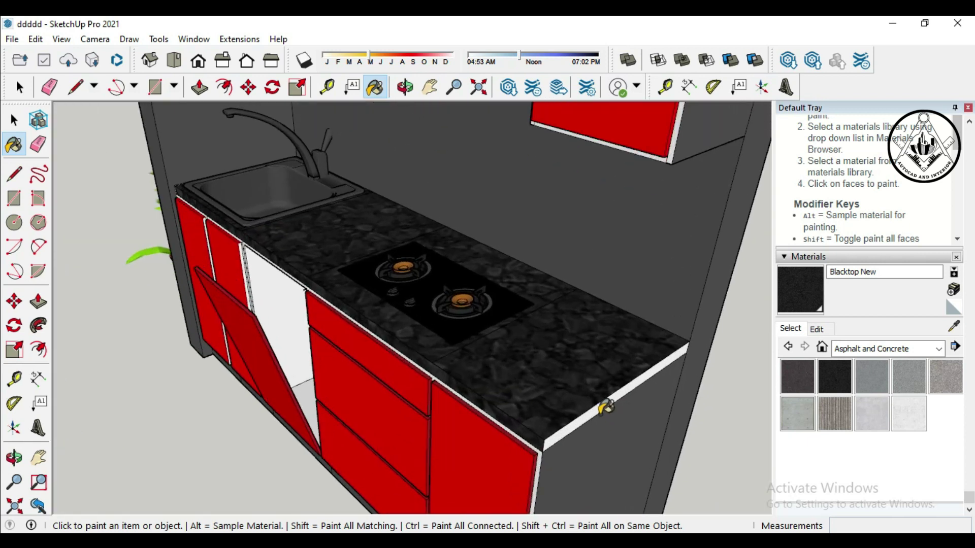
scroll(583, 394, down, 2)
scroll(584, 387, down, 2)
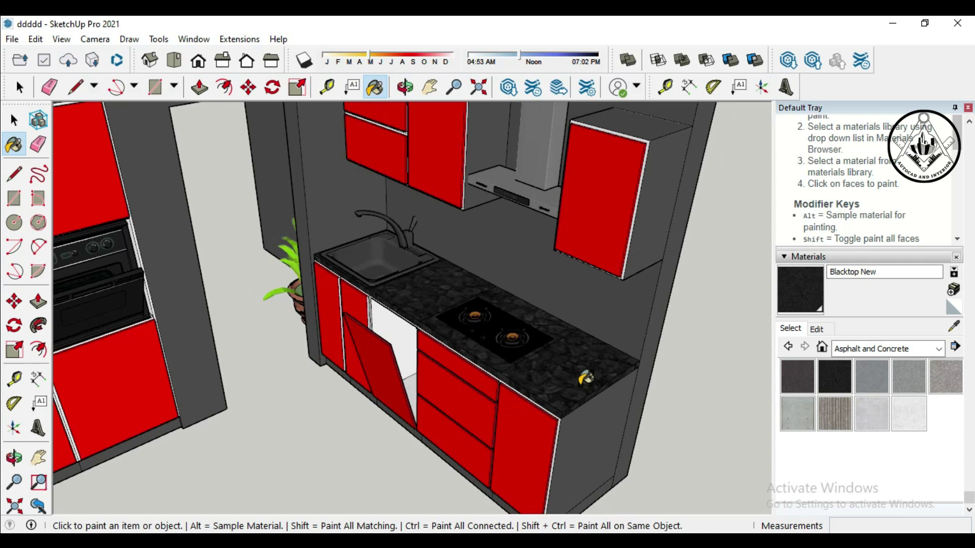
scroll(582, 381, down, 2)
scroll(586, 378, down, 2)
scroll(587, 379, down, 1)
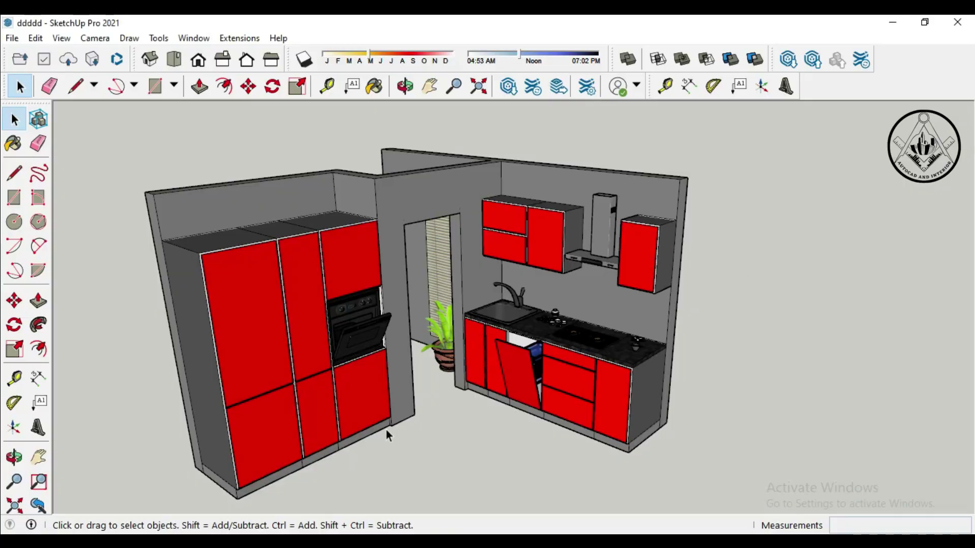
Step: Orbit and zoom around the finished red and gray kitchen model for review
scroll(158, 458, up, 1)
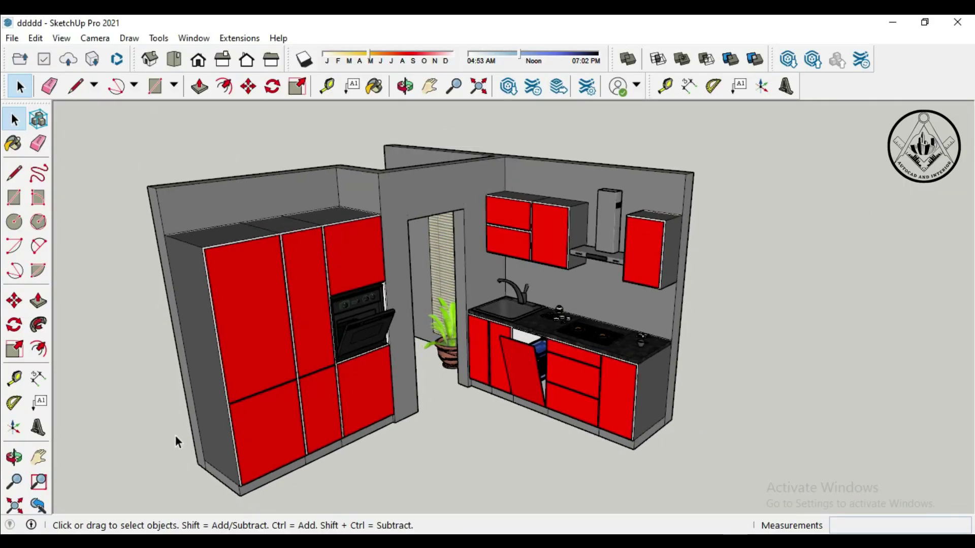
scroll(176, 429, up, 1)
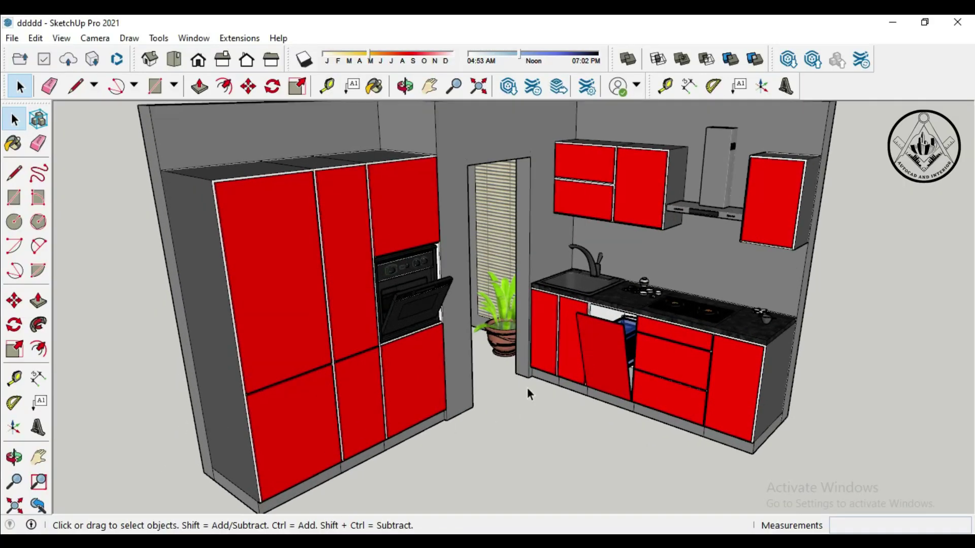
scroll(494, 306, up, 1)
scroll(490, 300, up, 1)
scroll(646, 338, down, 1)
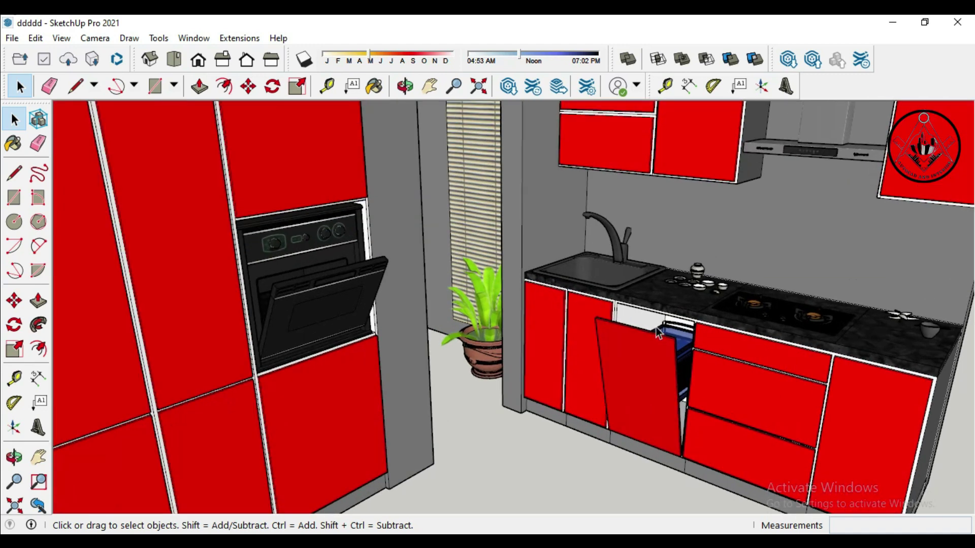
scroll(660, 345, down, 1)
scroll(686, 362, down, 2)
scroll(686, 362, down, 1)
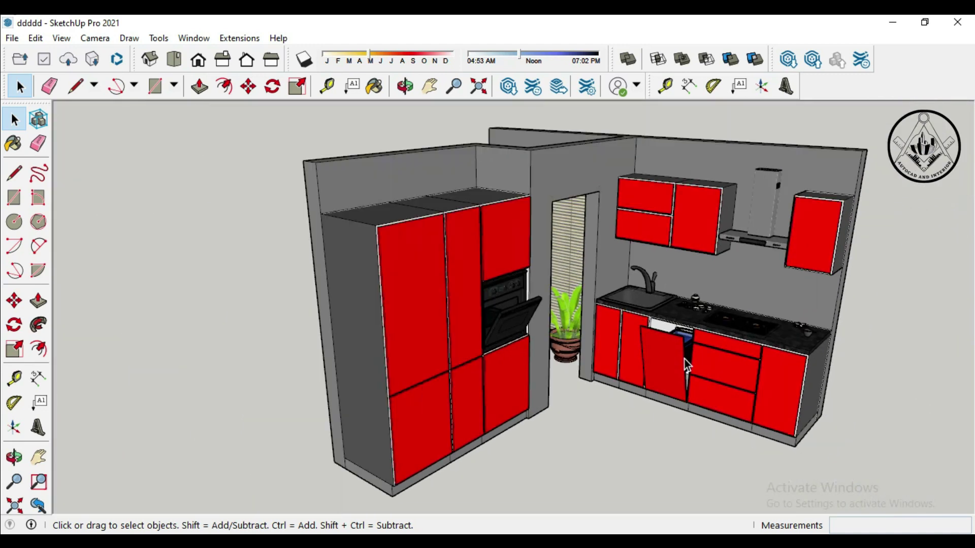
mouse_move(646, 452)
middle_down()
mouse_move(584, 420)
mouse_move(631, 413)
mouse_move(619, 444)
middle_up()
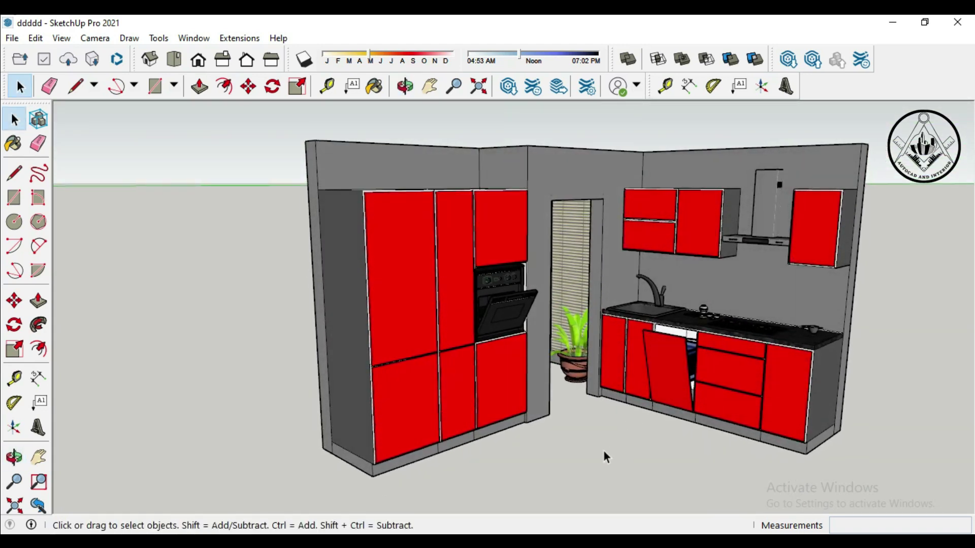
scroll(900, 278, up, 1)
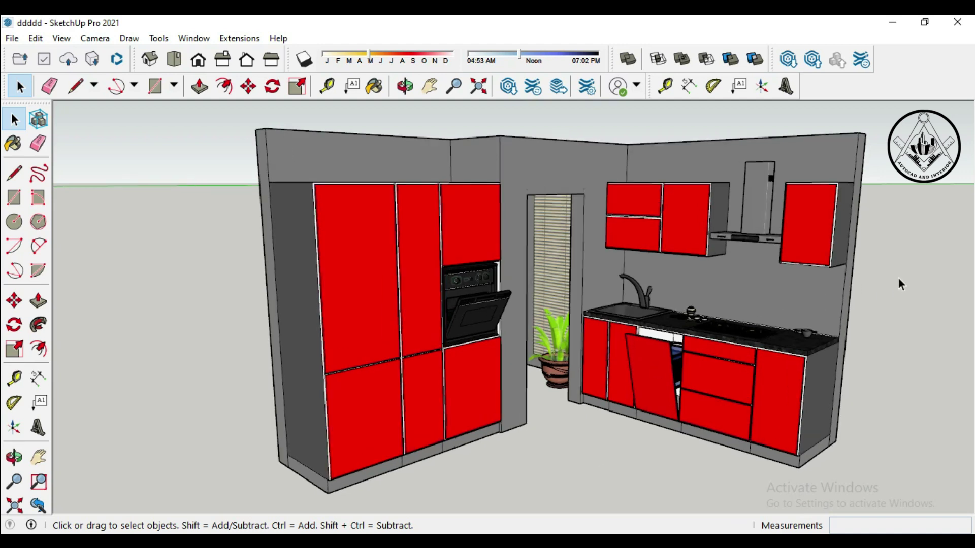
scroll(898, 277, up, 1)
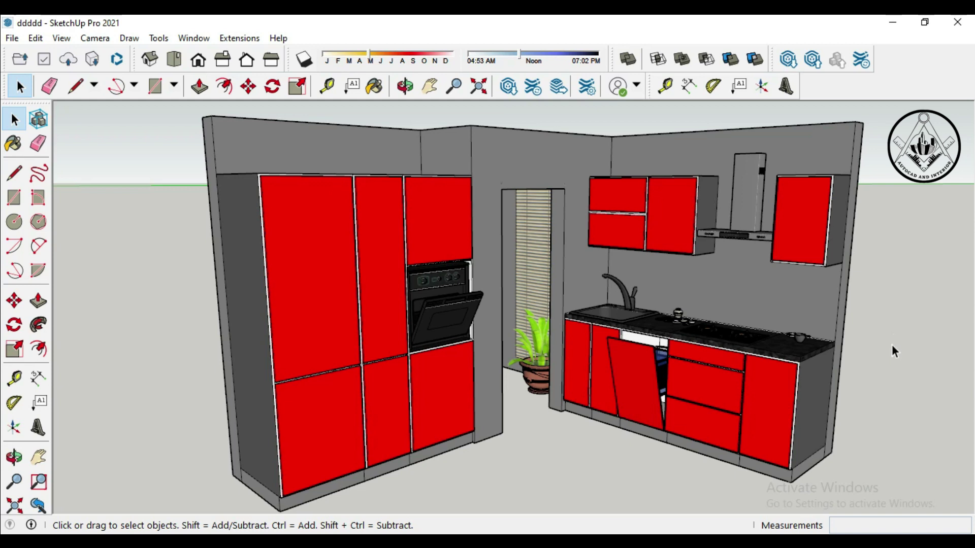
scroll(892, 346, up, 1)
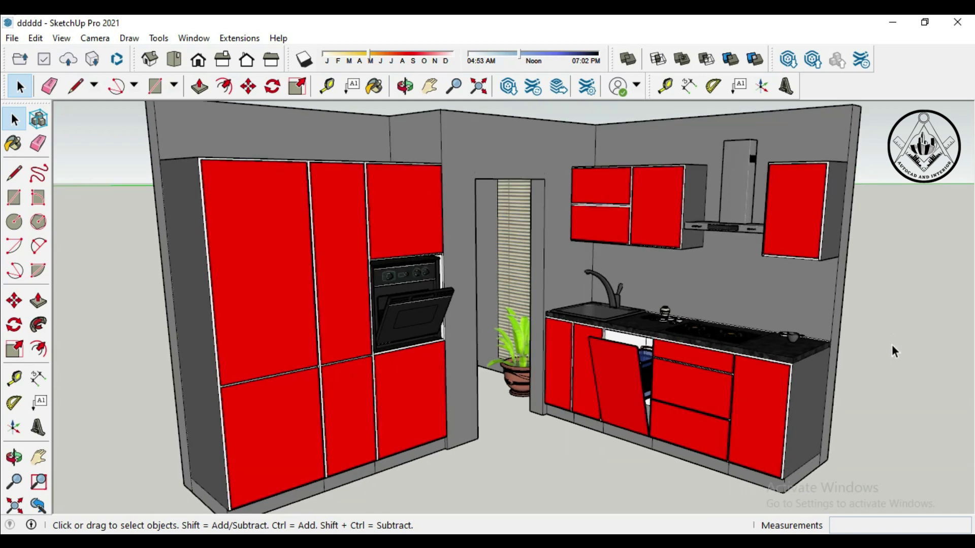